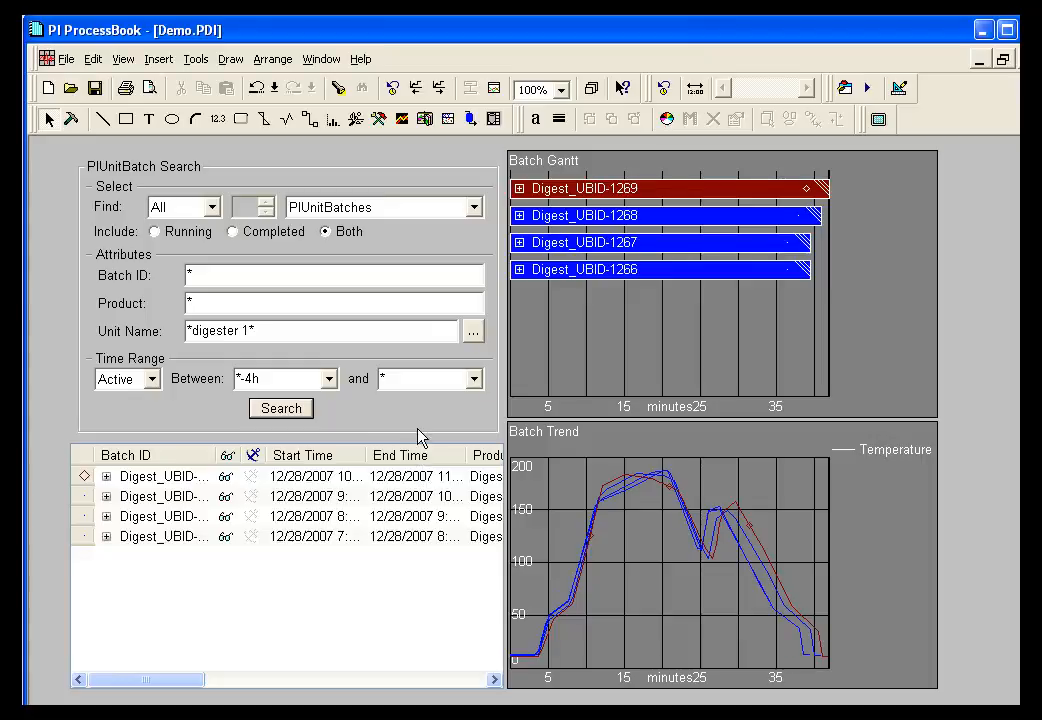
Step: Set the start of the unit batch search's time range to *-6h and run the search
double_click(268, 383)
click(267, 382)
key(BackSpace)
key(BackSpace)
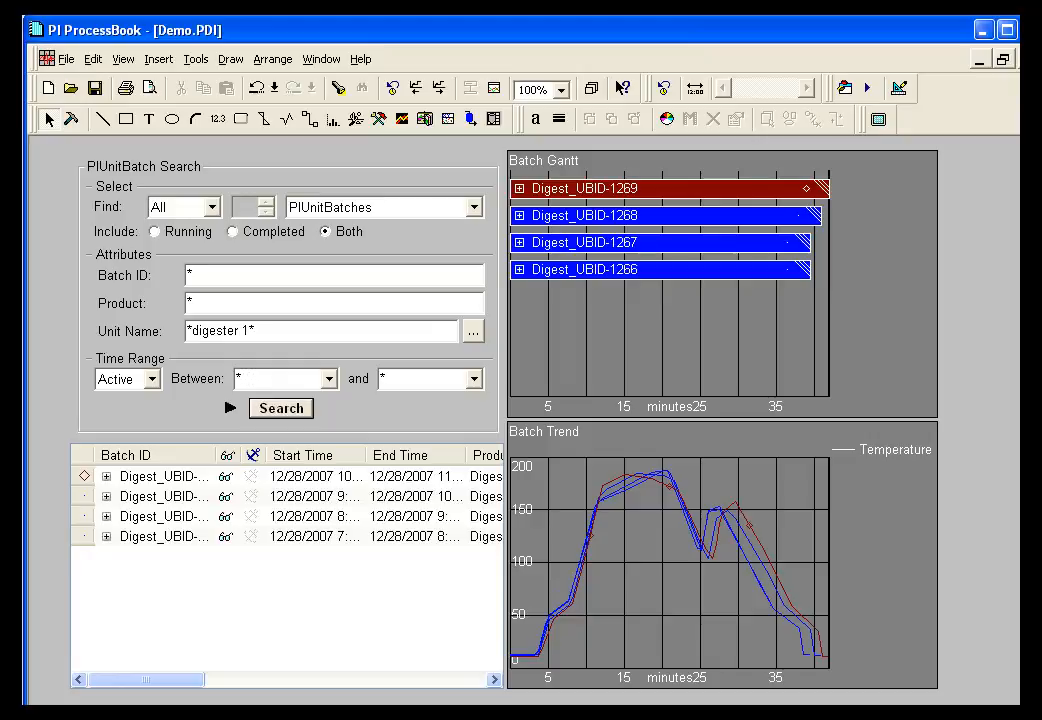
text(6h)
click(290, 413)
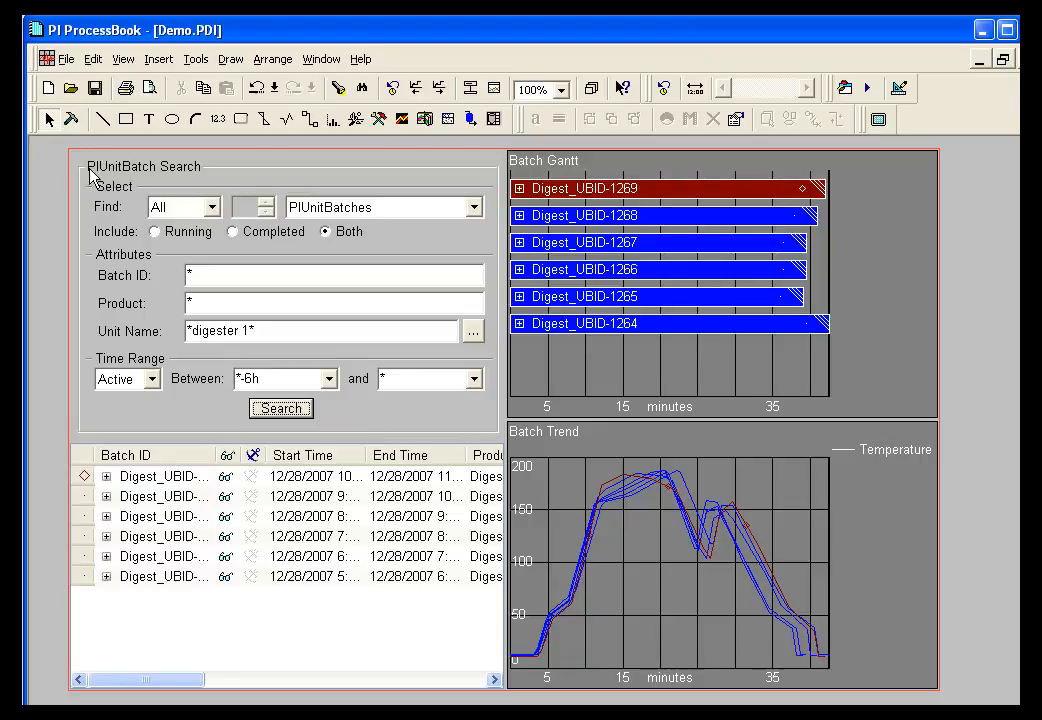
Step: Revert the run-time search change to bring back the initial batch display
click(48, 121)
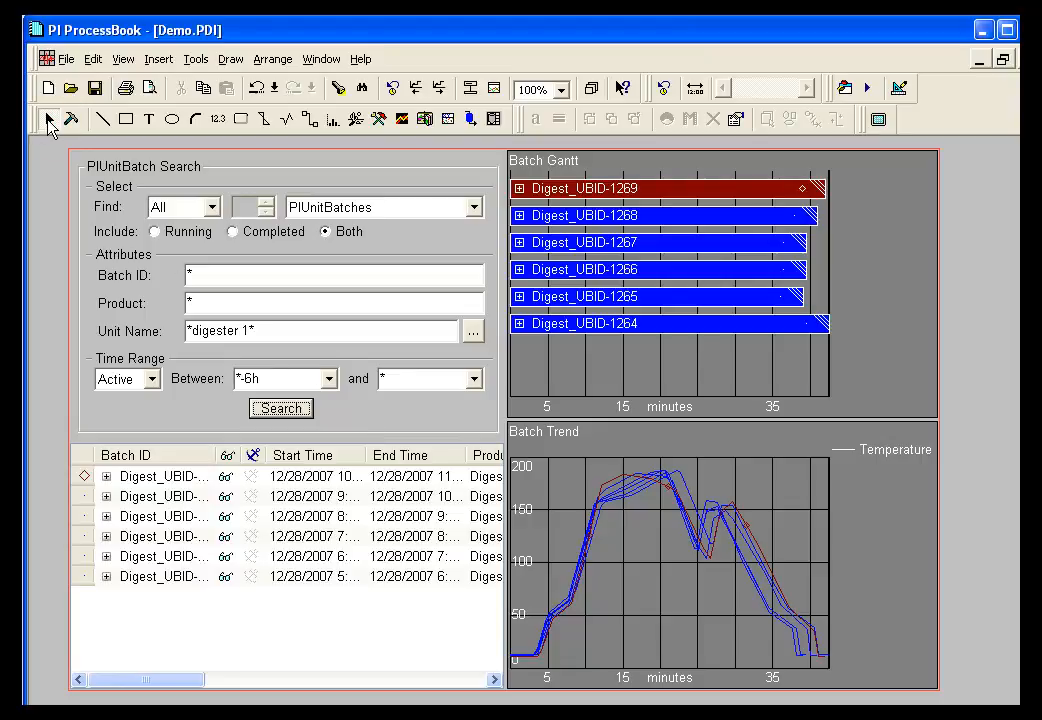
right_click(415, 422)
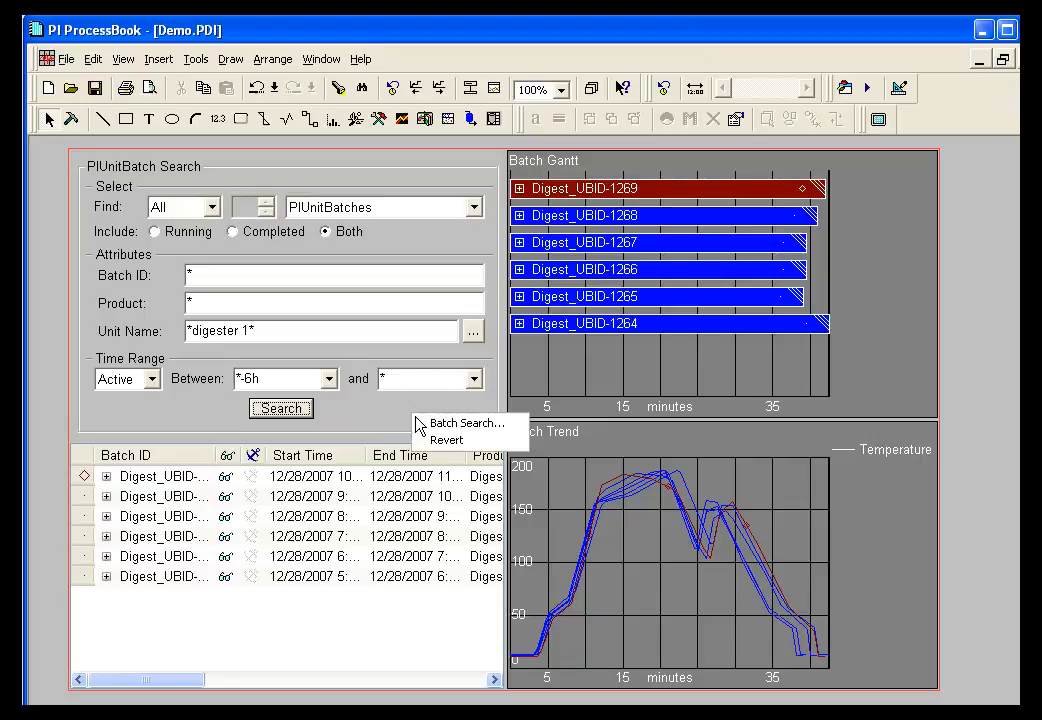
click(437, 437)
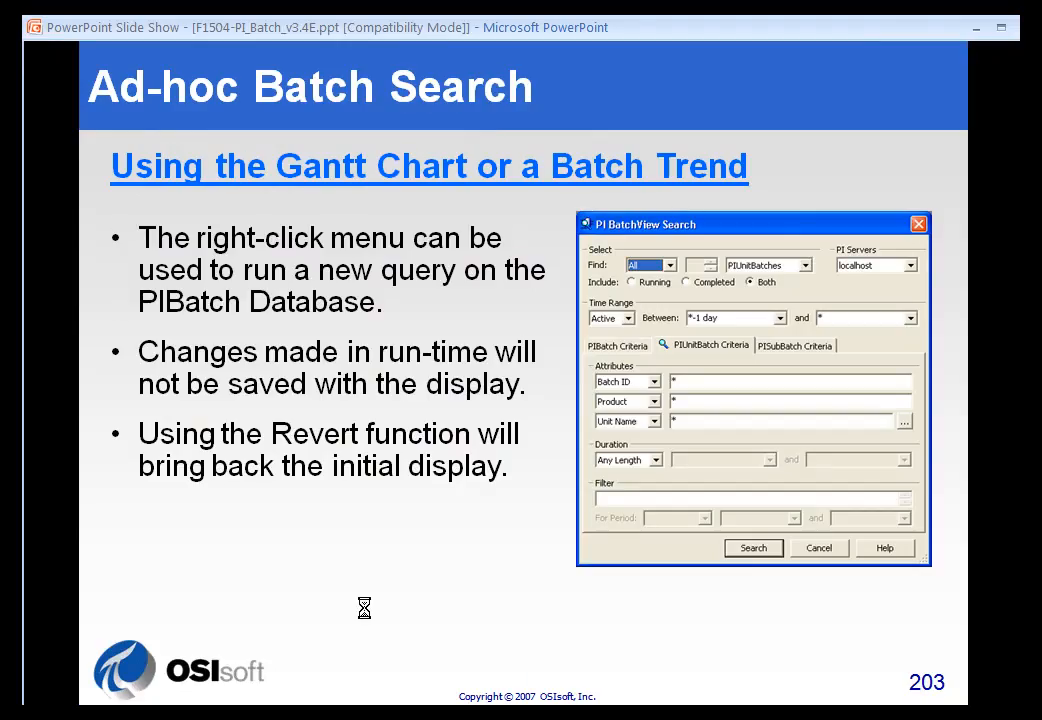
click(400, 596)
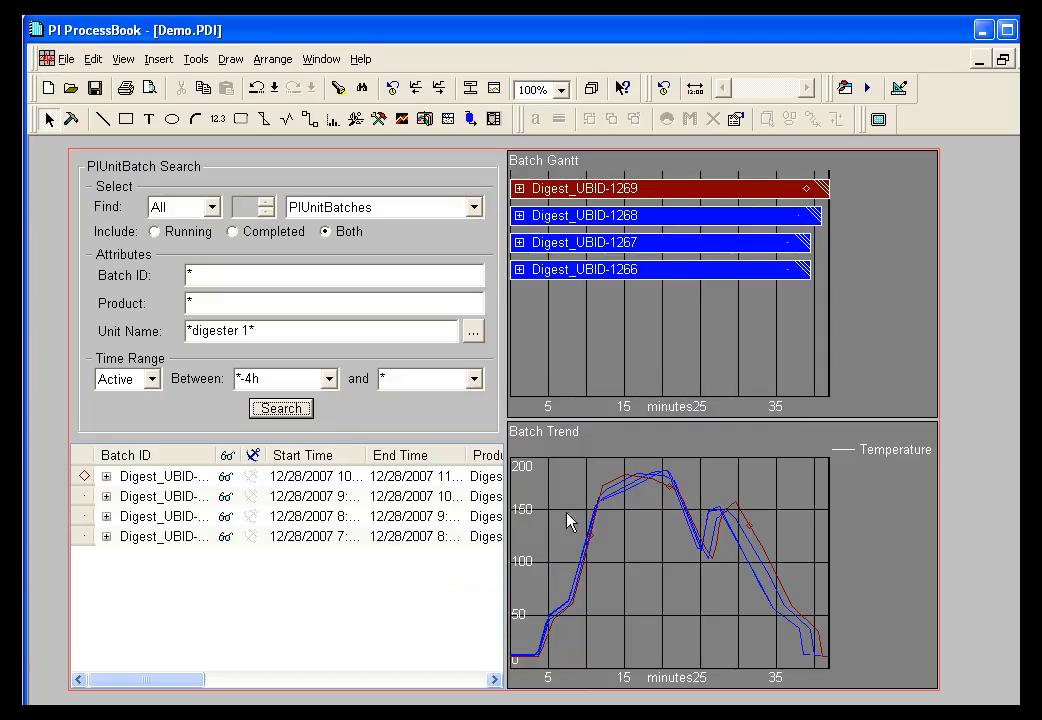
Step: Replace the Temperature alias with Pressure in the batch trend
right_click(547, 471)
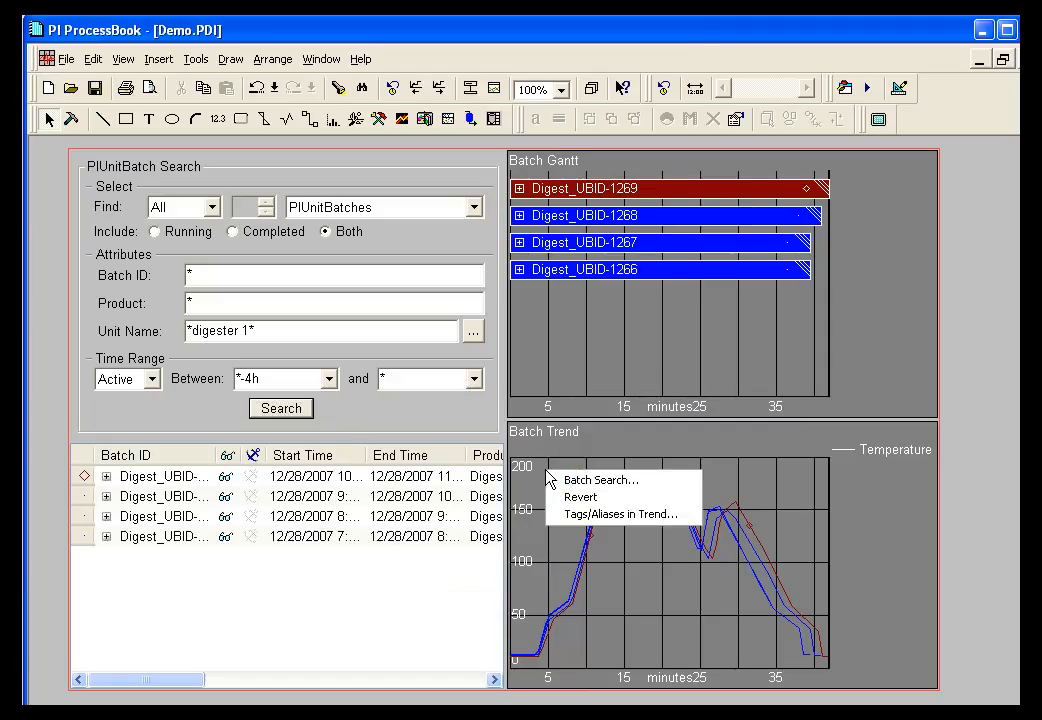
click(635, 522)
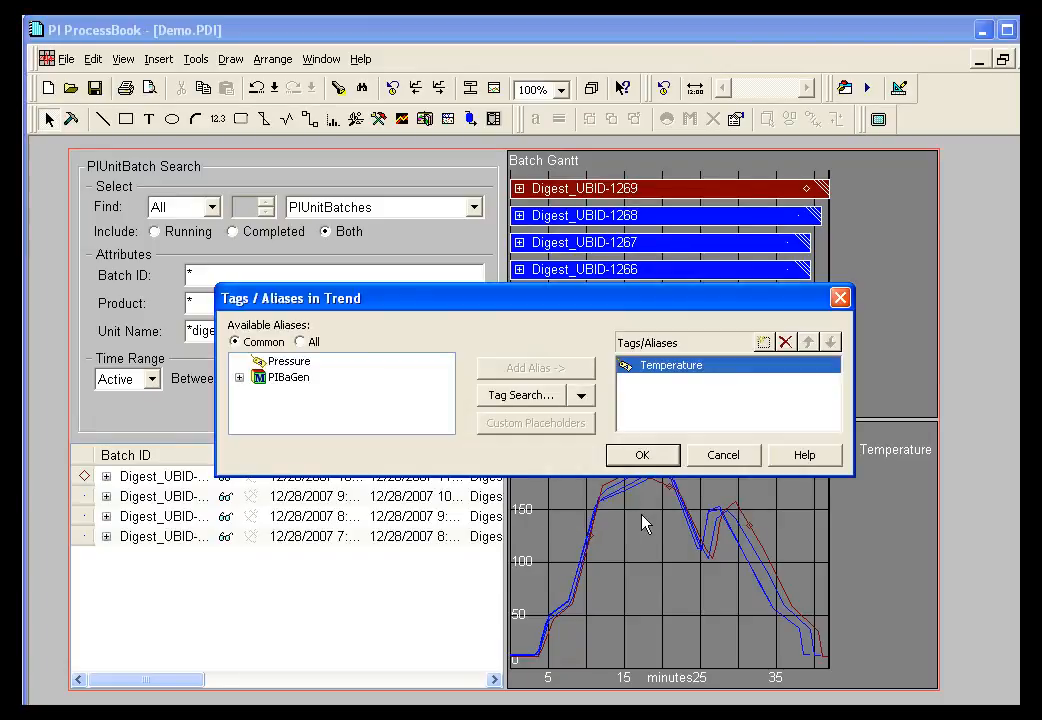
click(785, 342)
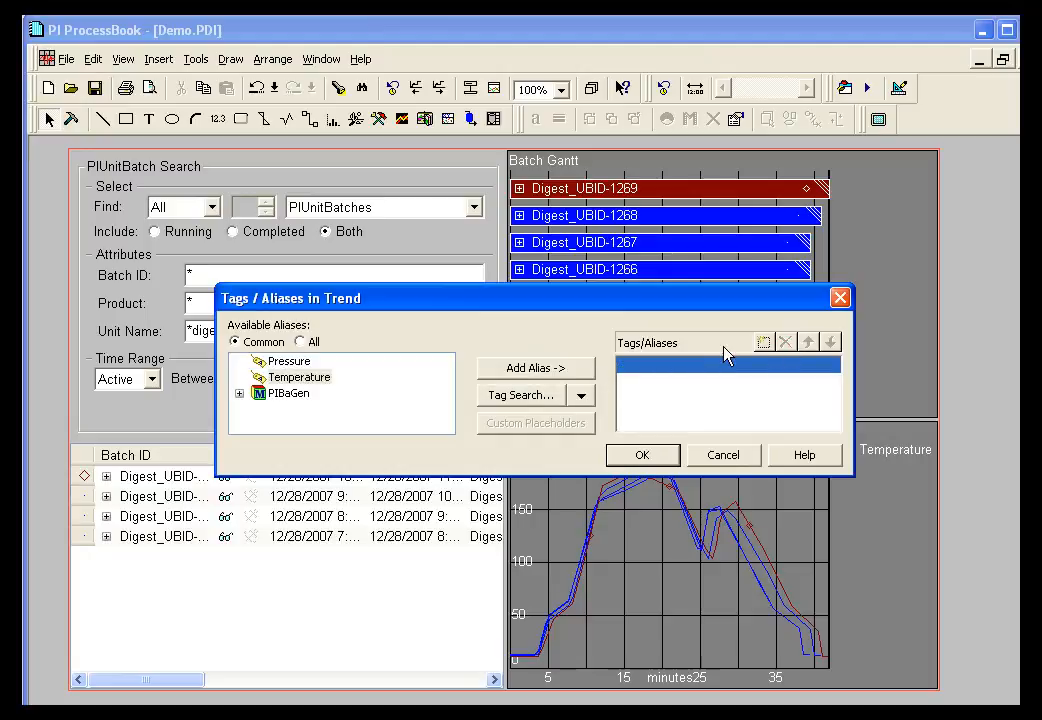
click(289, 361)
click(560, 370)
click(642, 457)
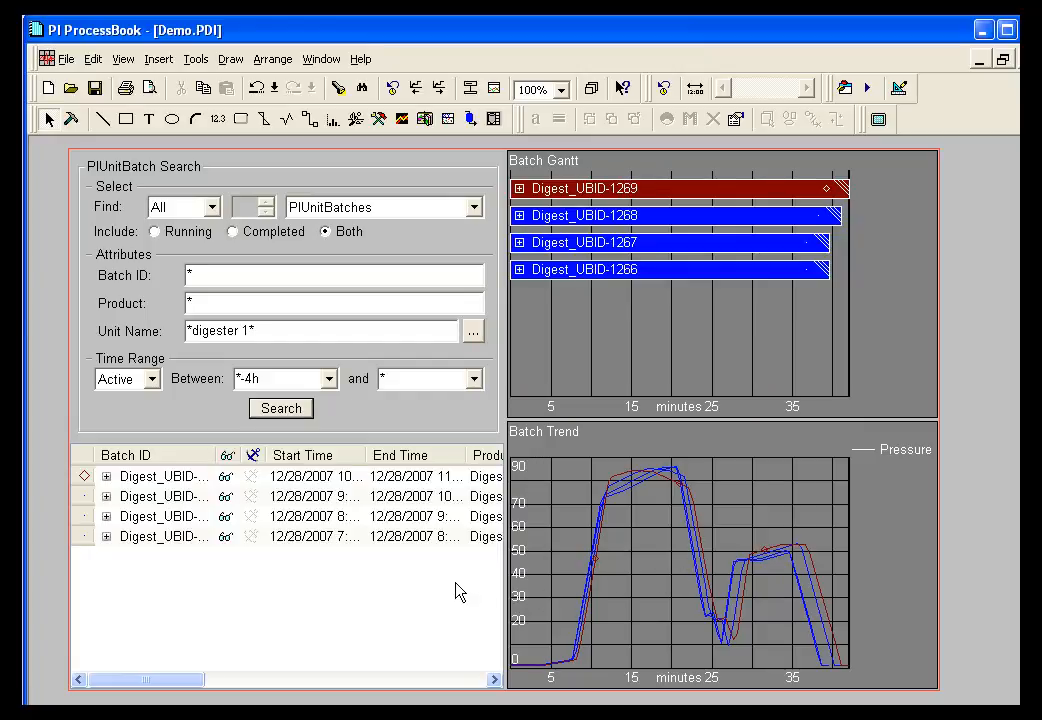
Step: Revert the batch trend to its initial tags and aliases
right_click(541, 578)
click(553, 595)
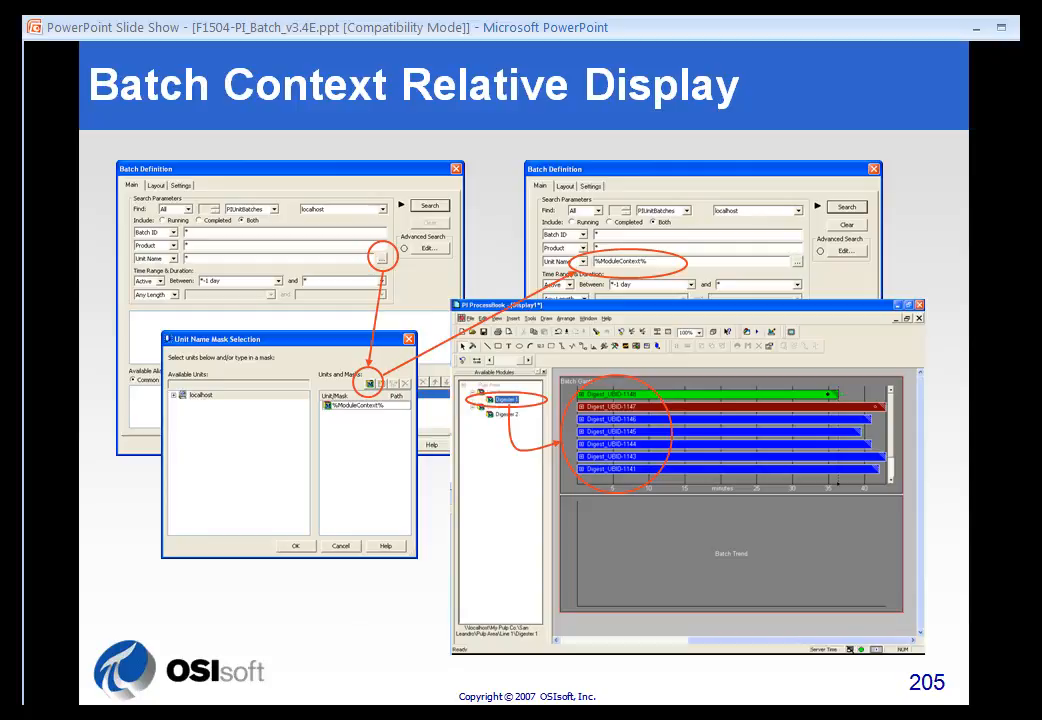
Step: Switch back to PI ProcessBook, review the search parameters in the batch group's definition, and close it without changes
click(424, 714)
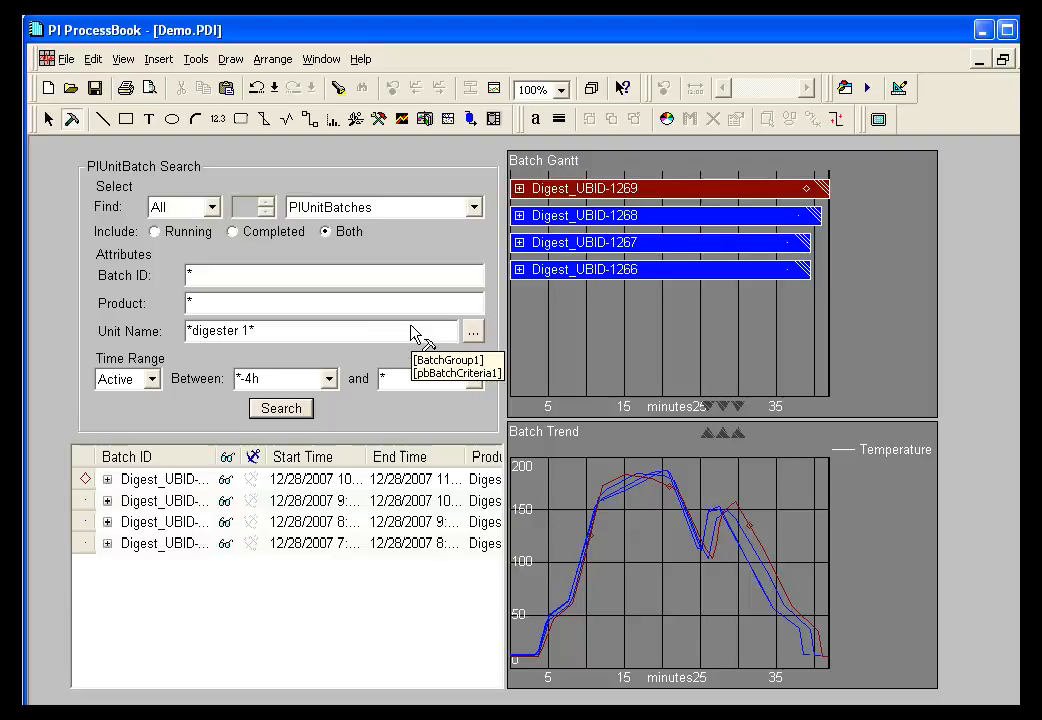
click(340, 257)
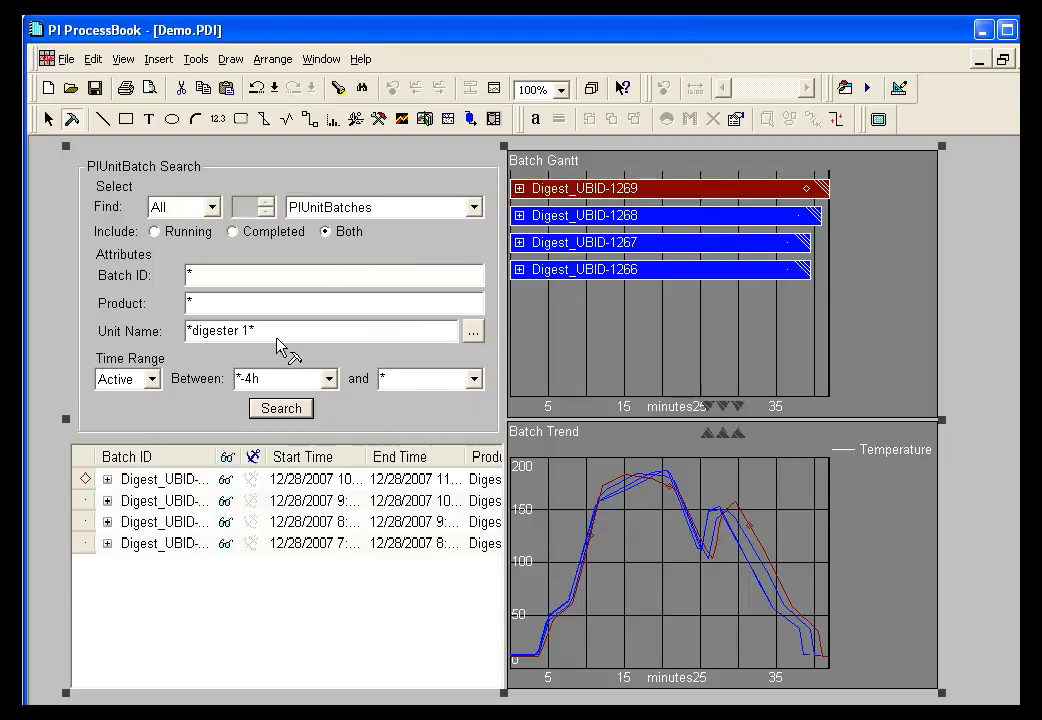
click(238, 350)
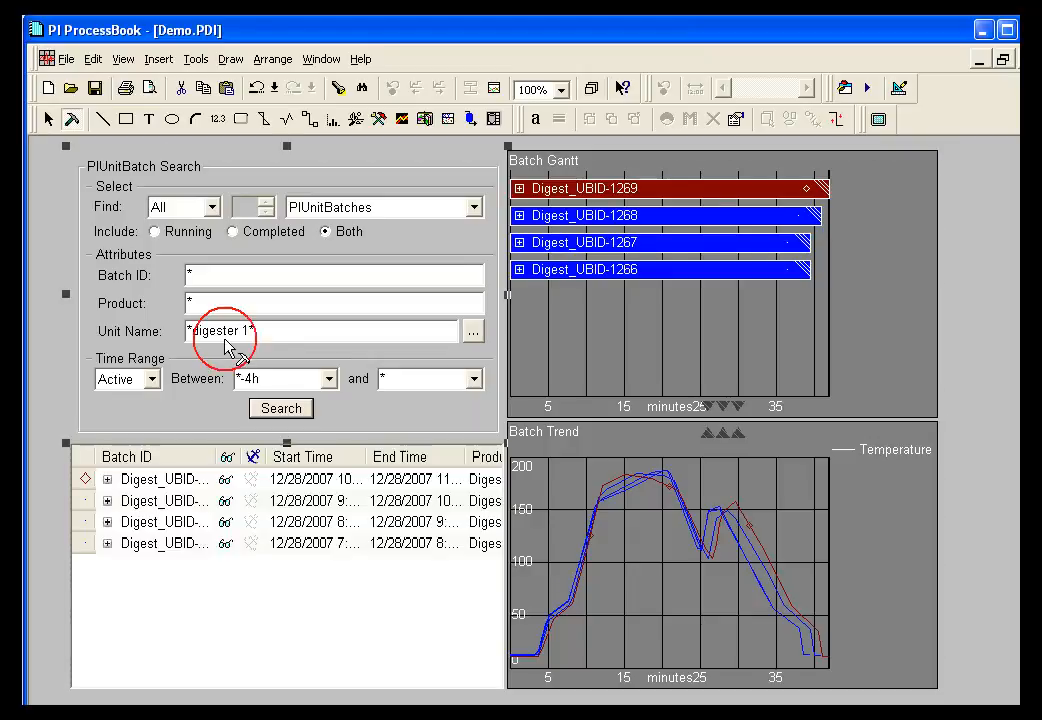
click(282, 385)
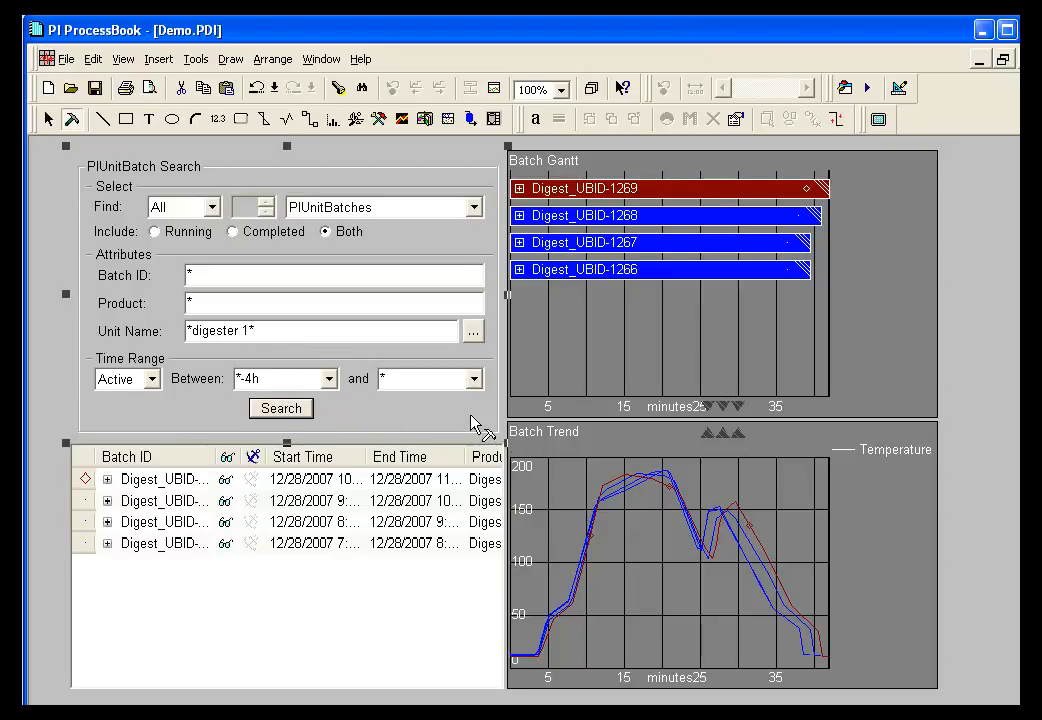
click(421, 418)
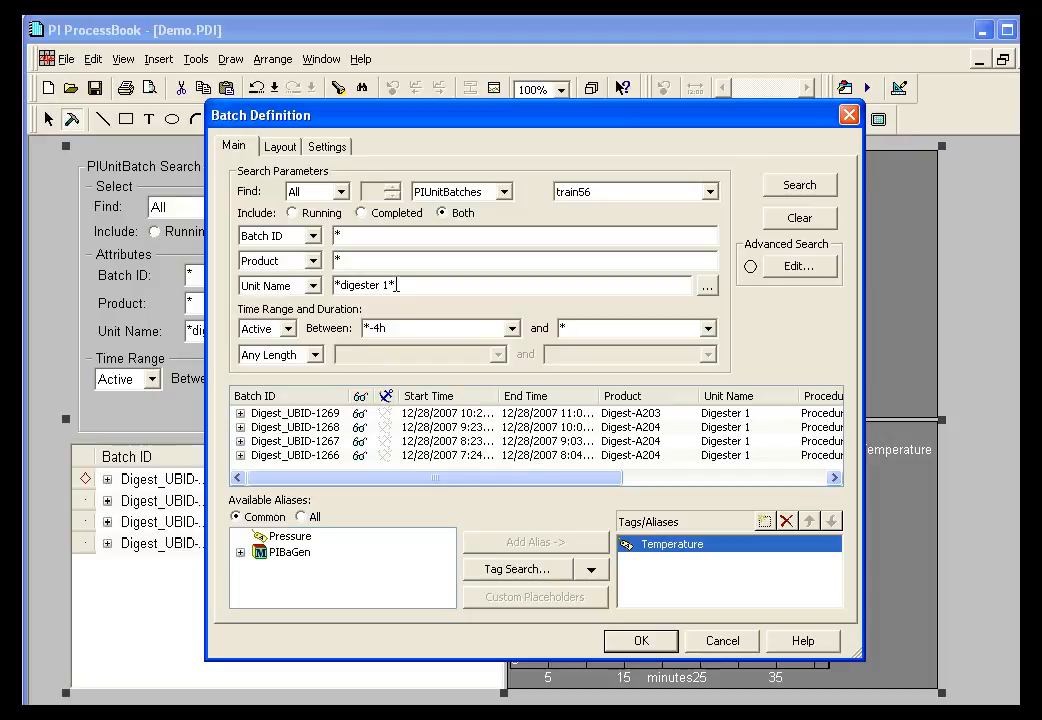
click(723, 641)
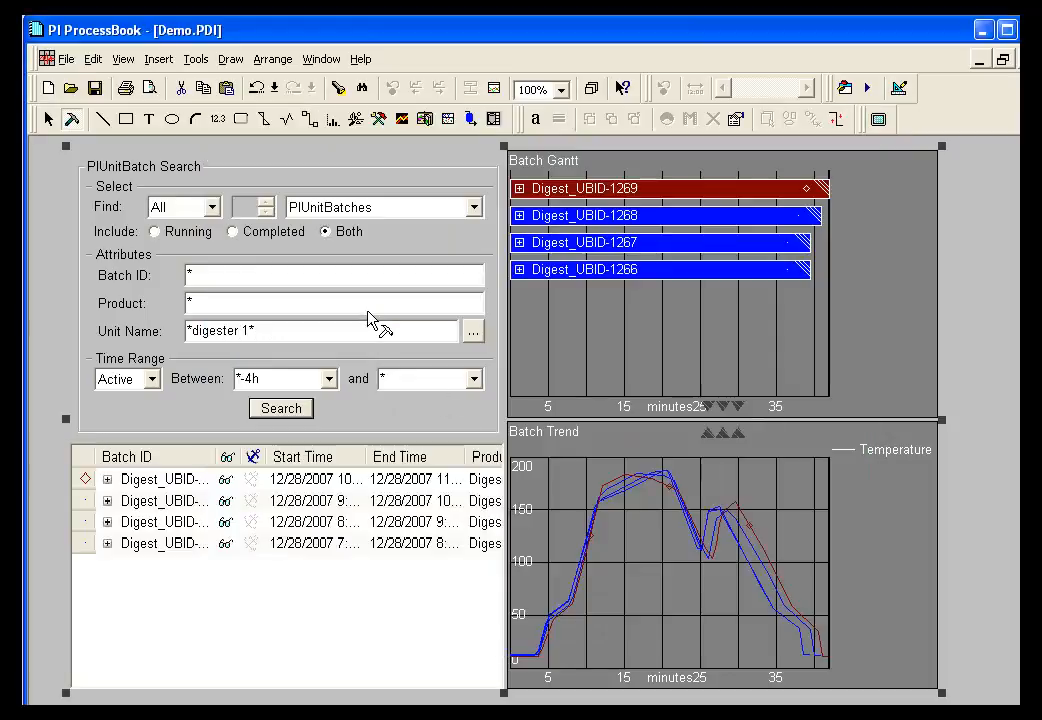
Step: Start adding modules to the display's module context and expand train56 through My Pulp CO., San Leandro and Pulp Area to Line 1 and Line 2
click(196, 59)
mouse_move(210, 139)
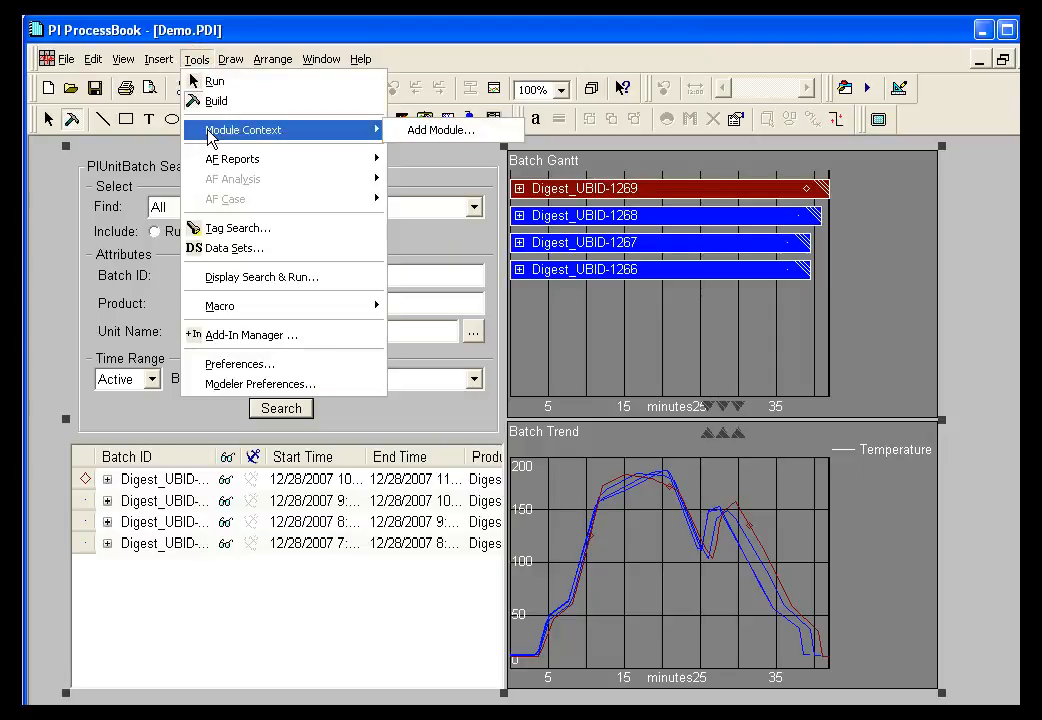
click(446, 131)
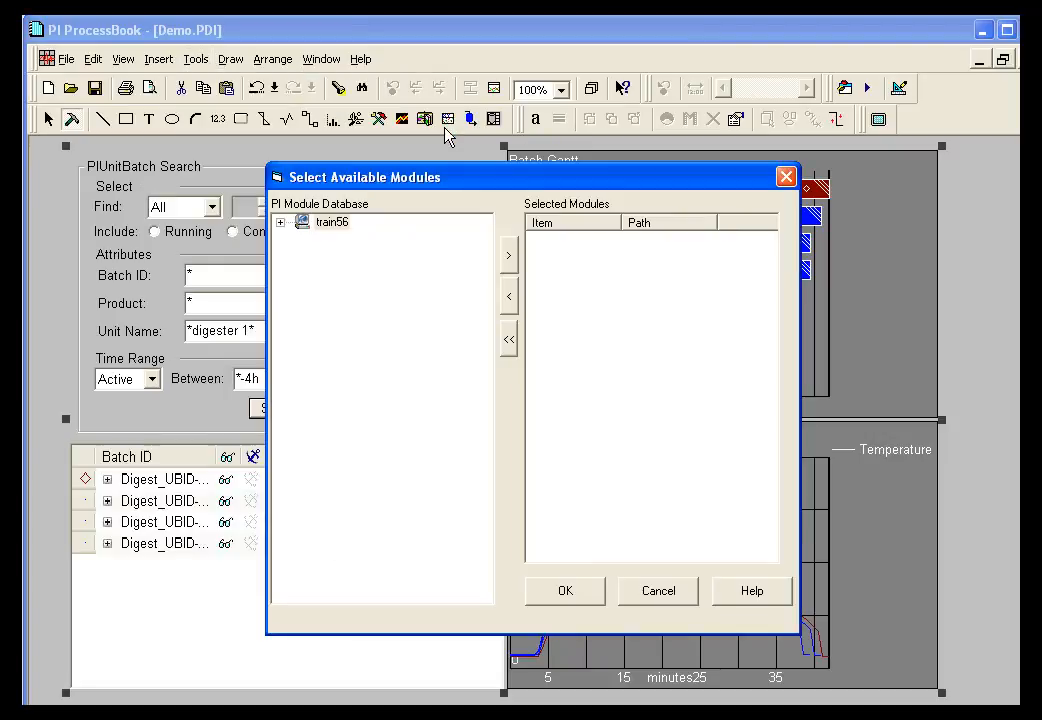
click(281, 223)
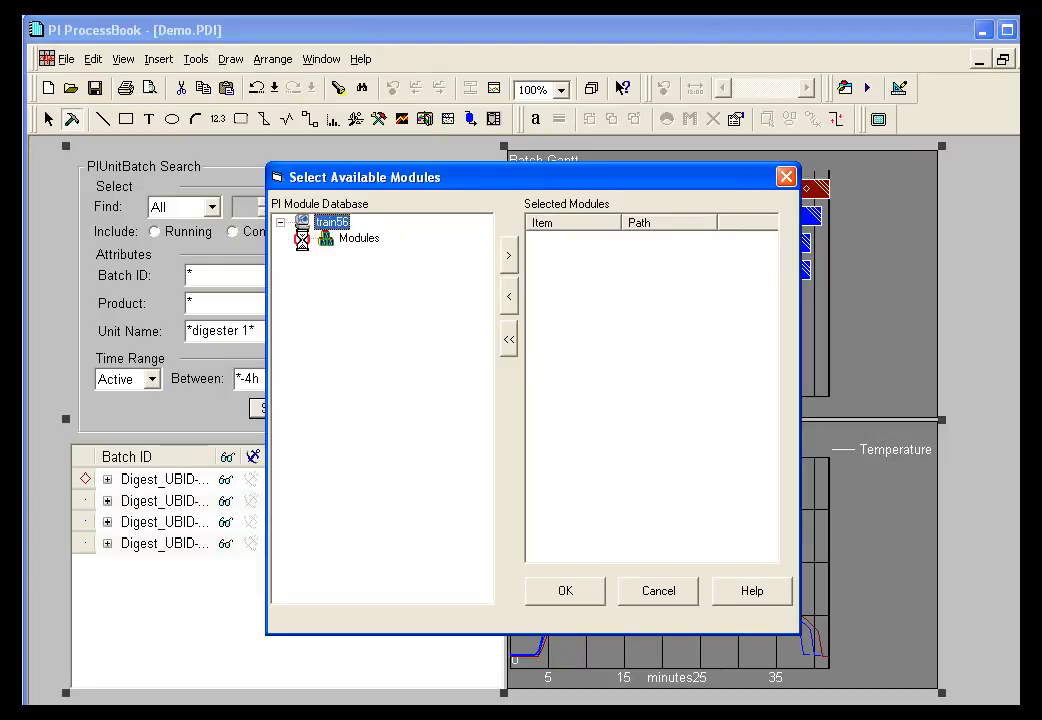
click(303, 238)
click(326, 286)
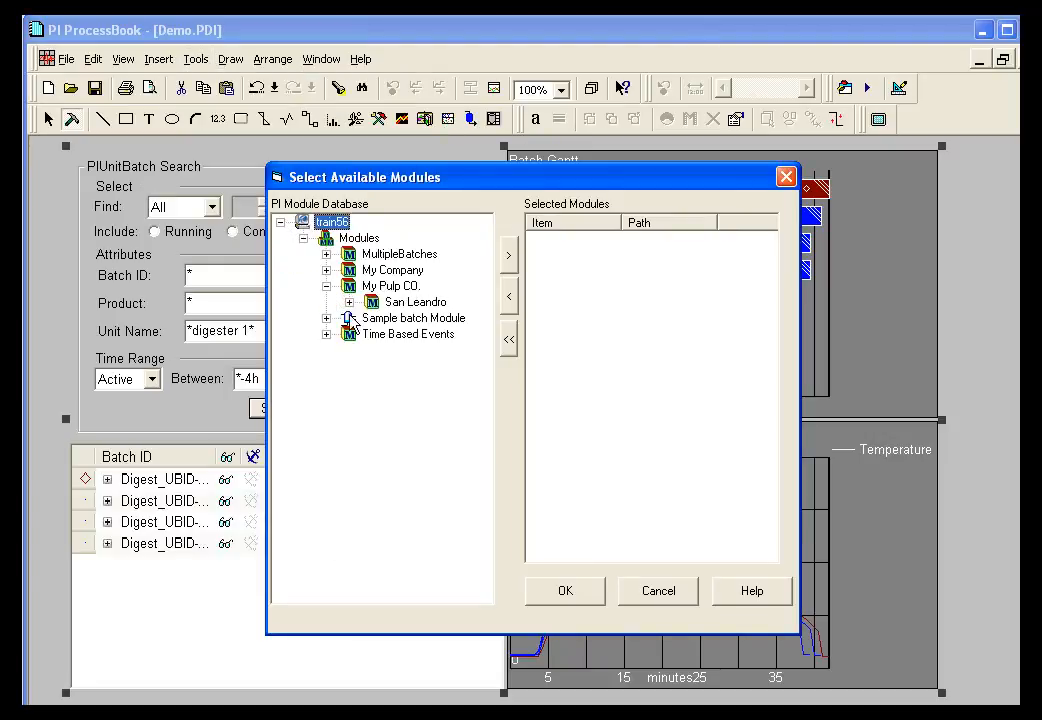
click(349, 302)
click(372, 318)
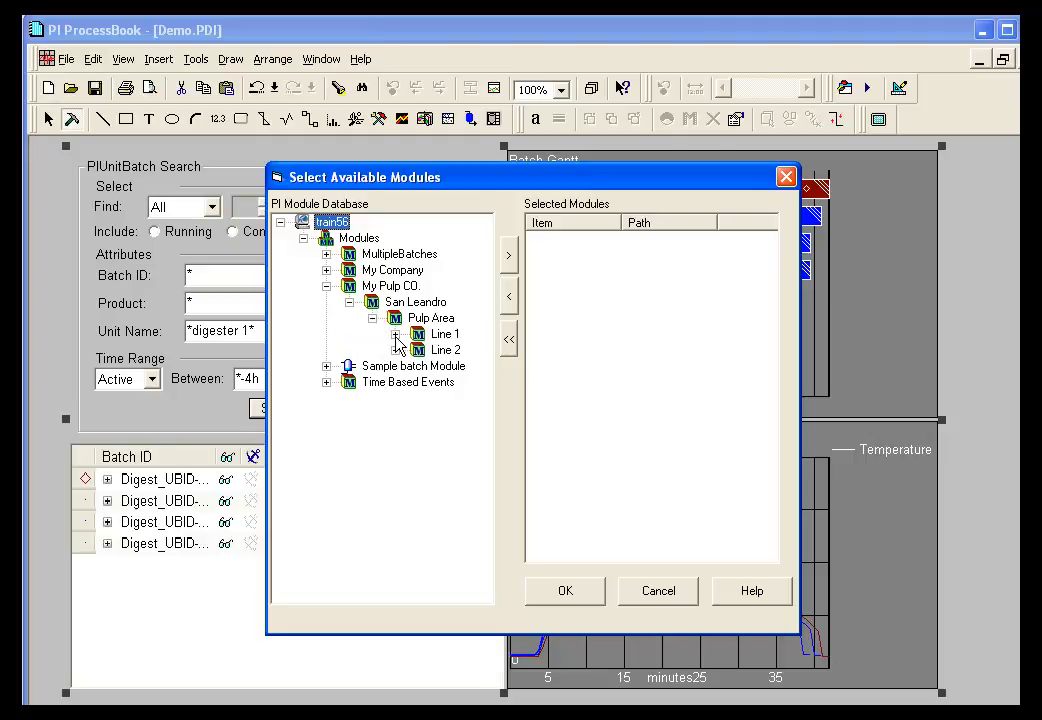
click(395, 334)
click(395, 382)
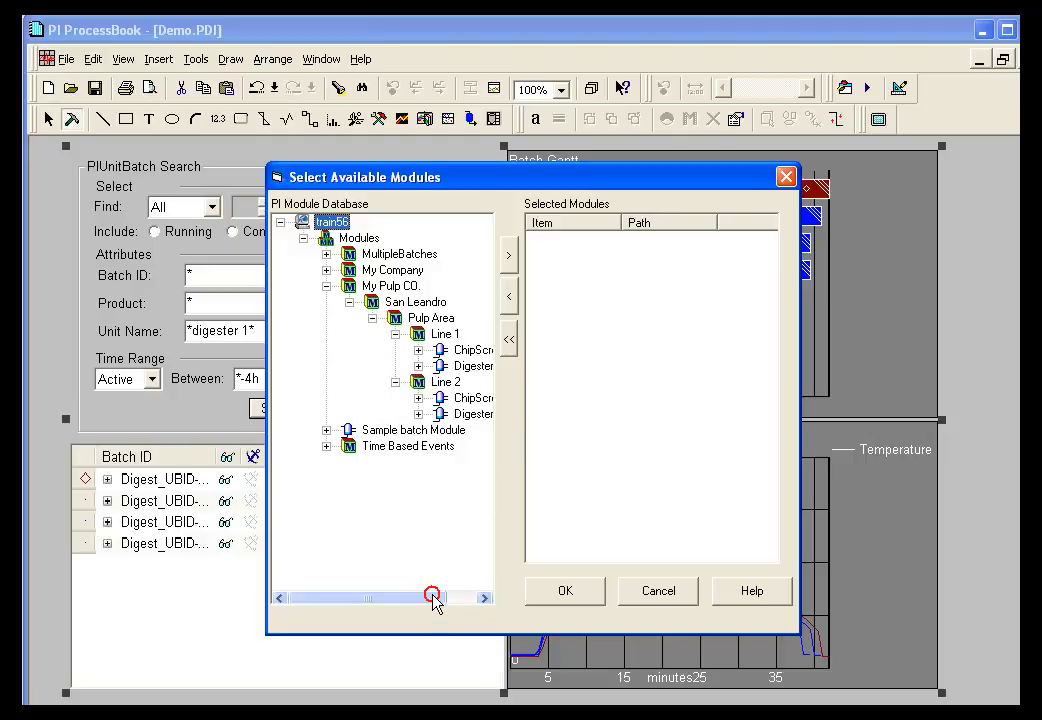
drag(433, 598, 481, 600)
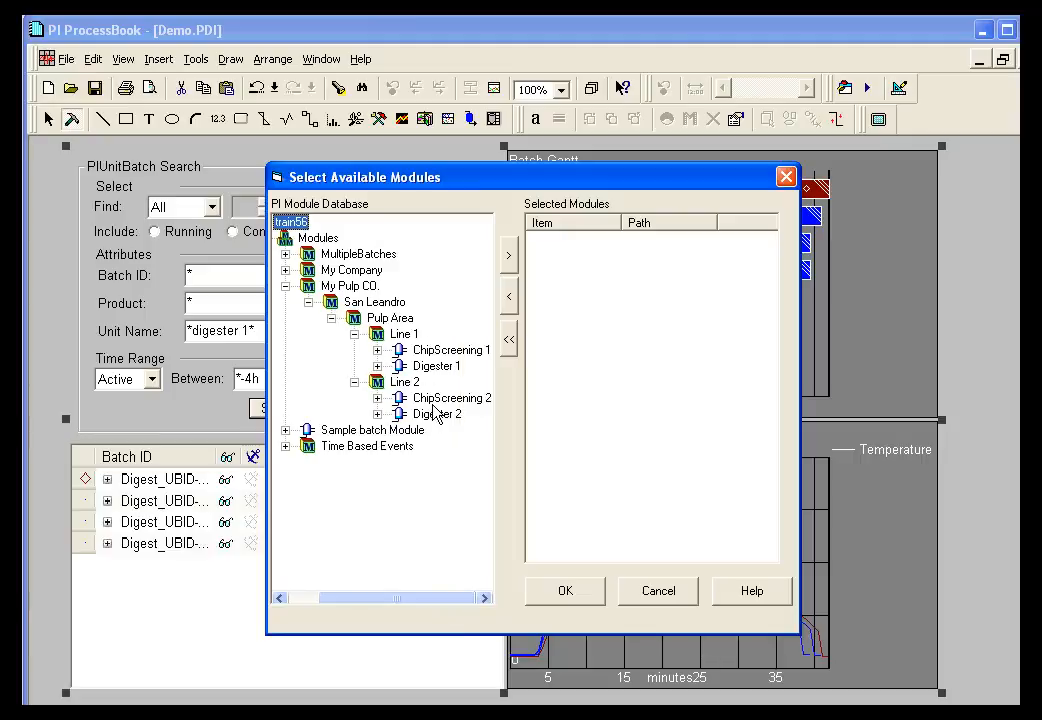
Step: Add Digester 1 and Digester 2 as the display's available modules and confirm the selection
click(432, 368)
click(508, 255)
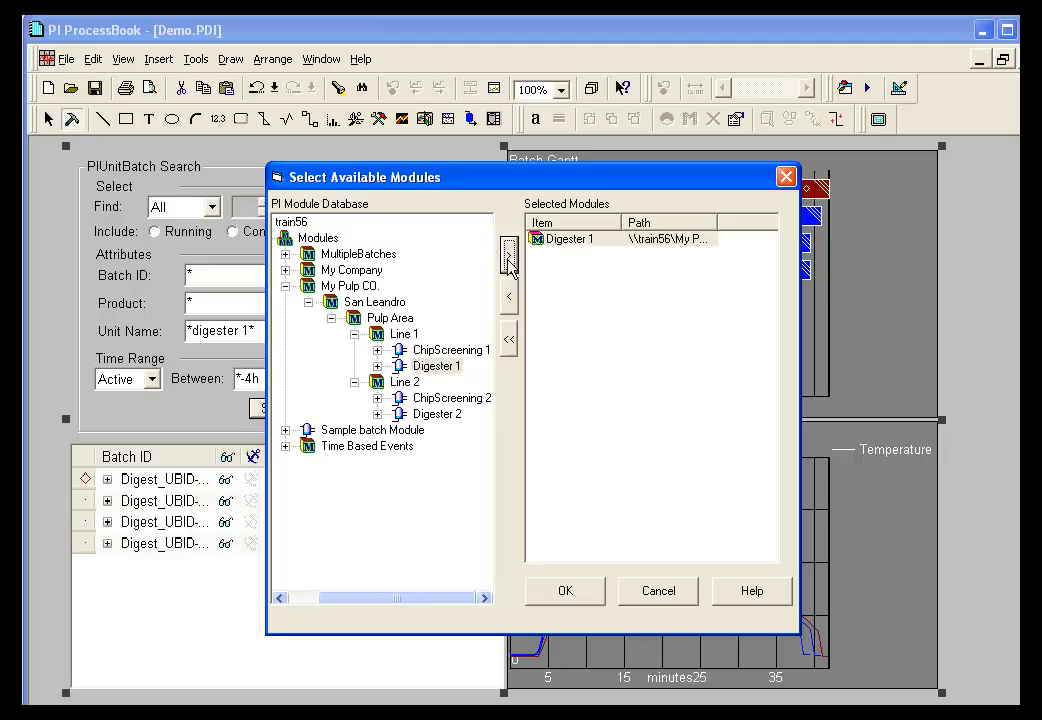
click(440, 413)
click(509, 258)
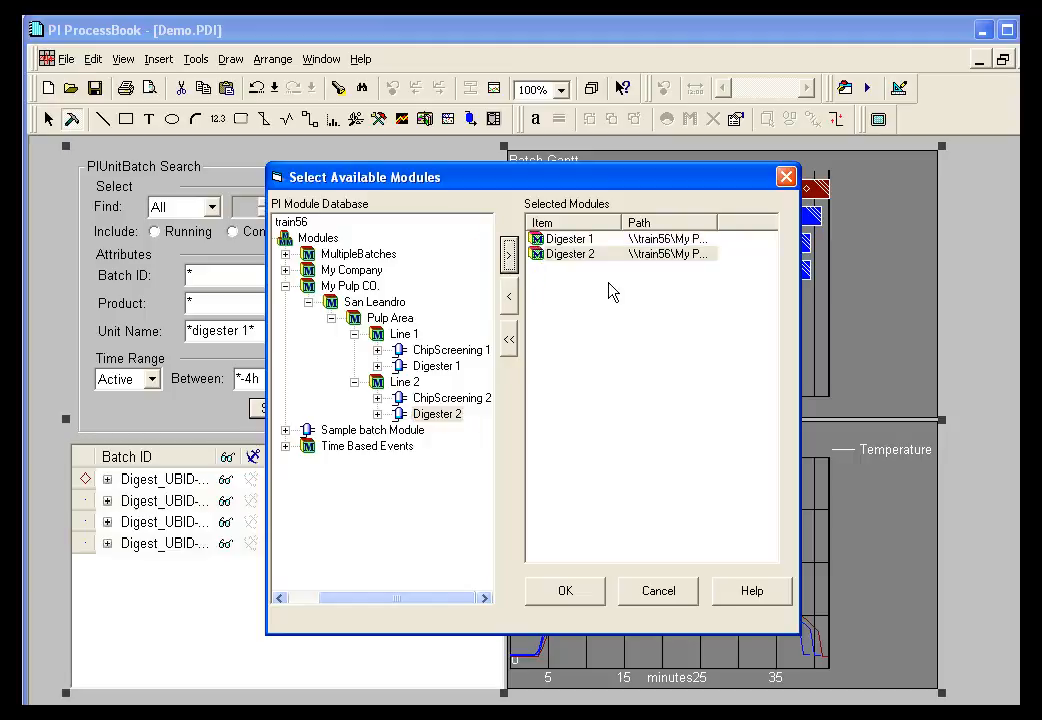
click(574, 242)
click(580, 255)
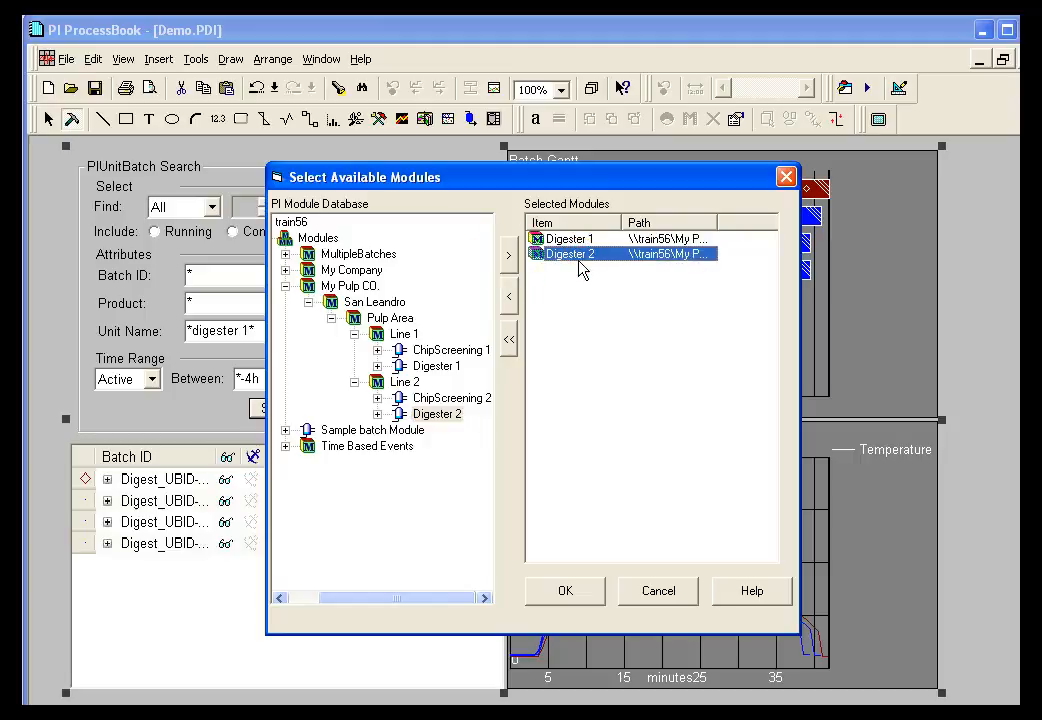
click(566, 591)
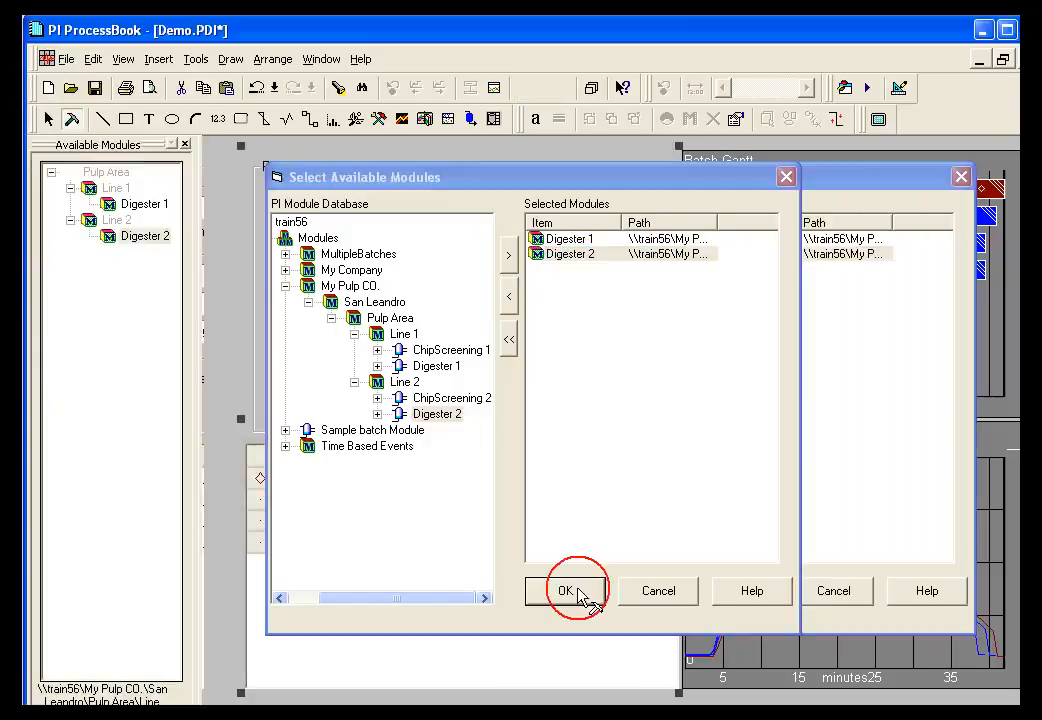
Step: Switch the module context back and forth between Digester 1 and Digester 2, ending on Digester 2
click(143, 204)
click(143, 237)
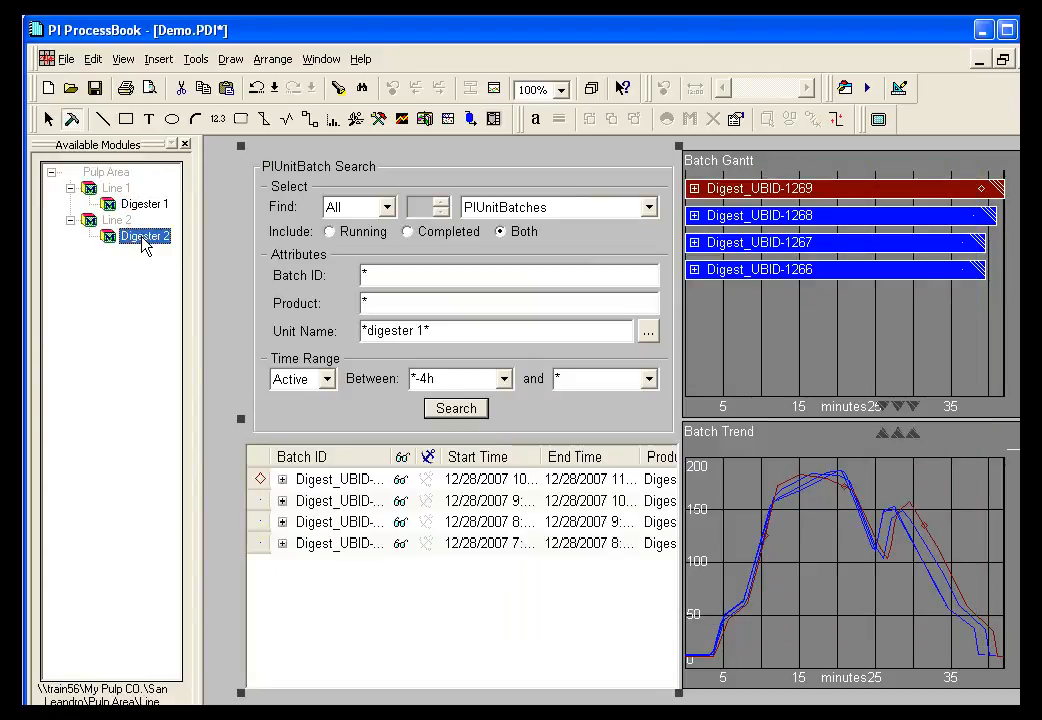
click(142, 204)
click(143, 236)
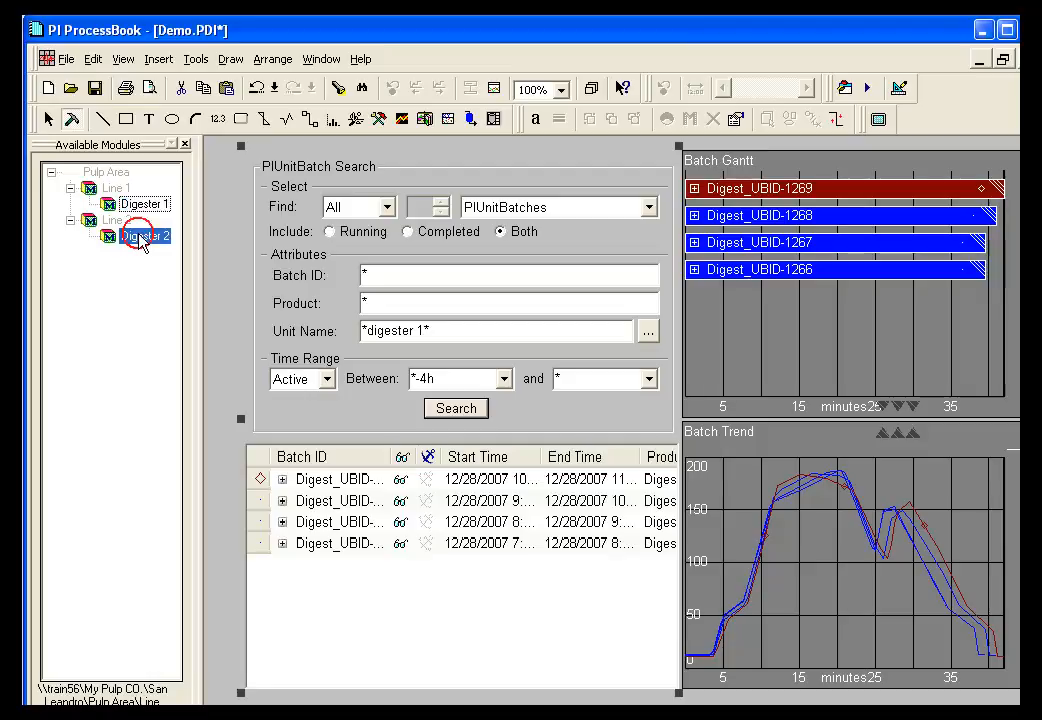
Step: Open the unit name mask selection in the batch group's definition and remove the *digester 1* mask
click(310, 345)
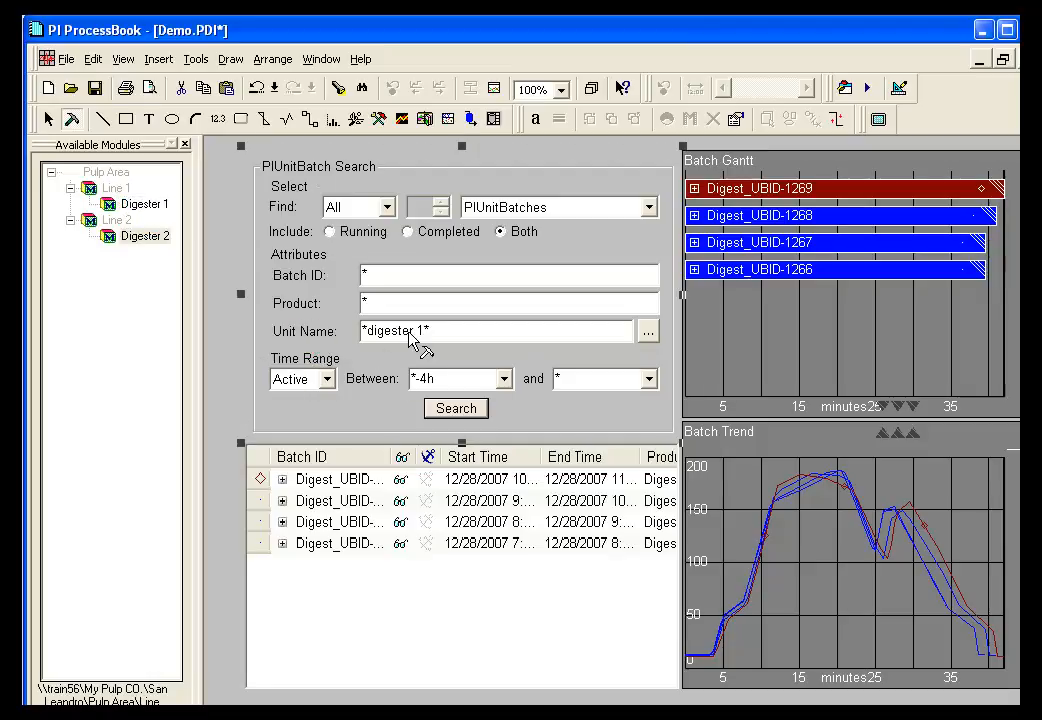
click(649, 331)
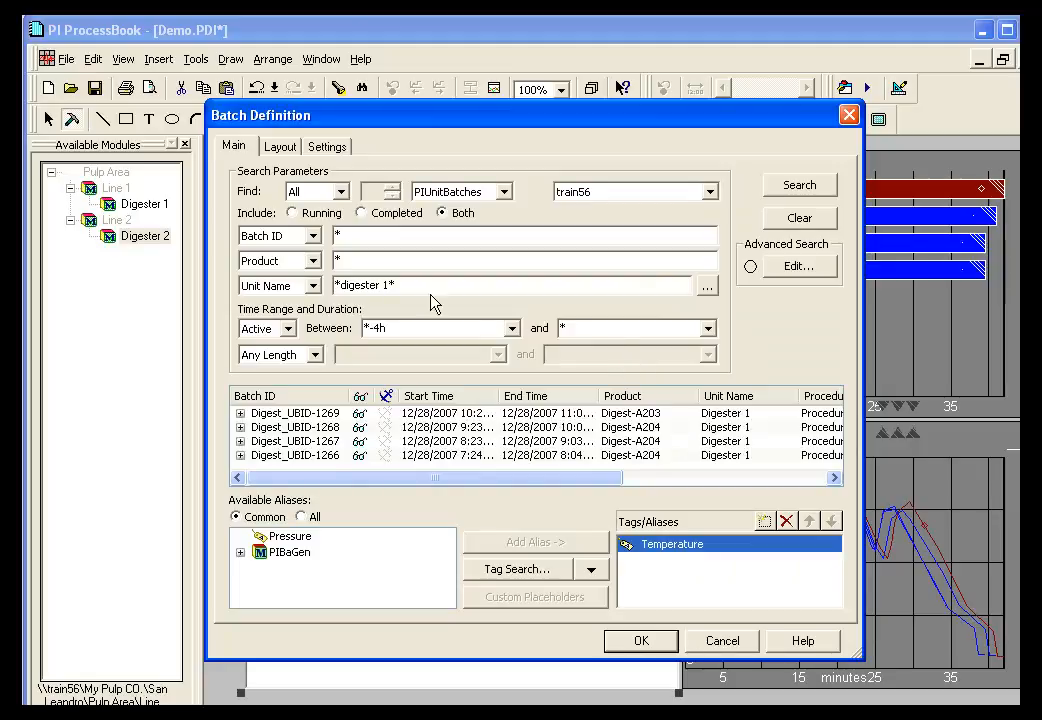
click(507, 285)
click(707, 290)
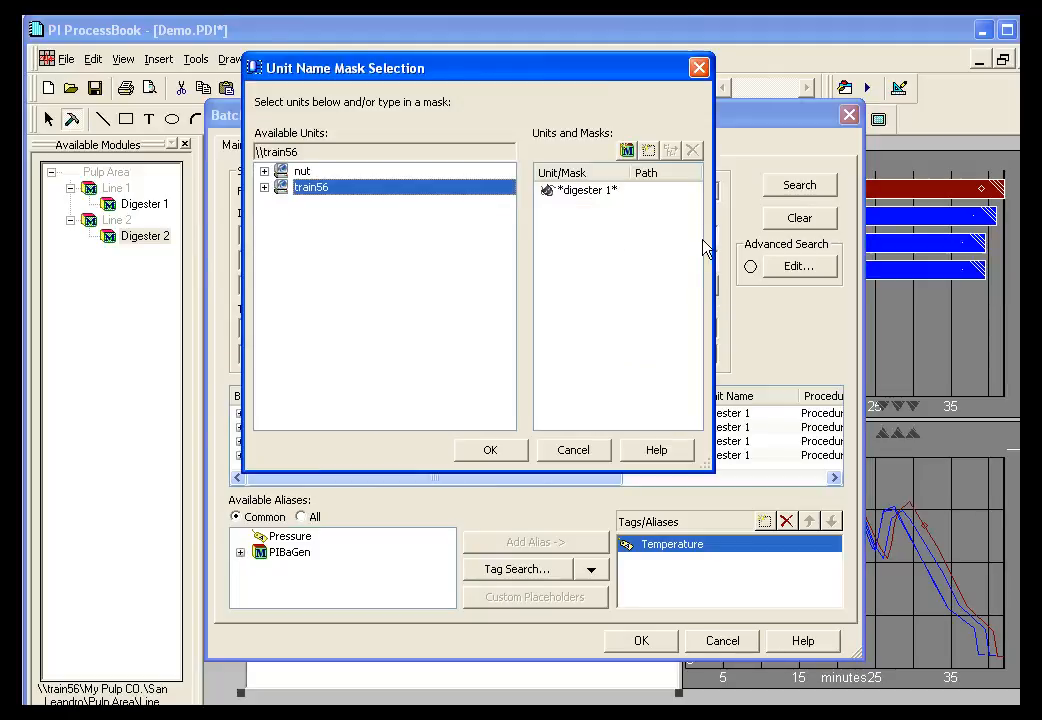
click(583, 192)
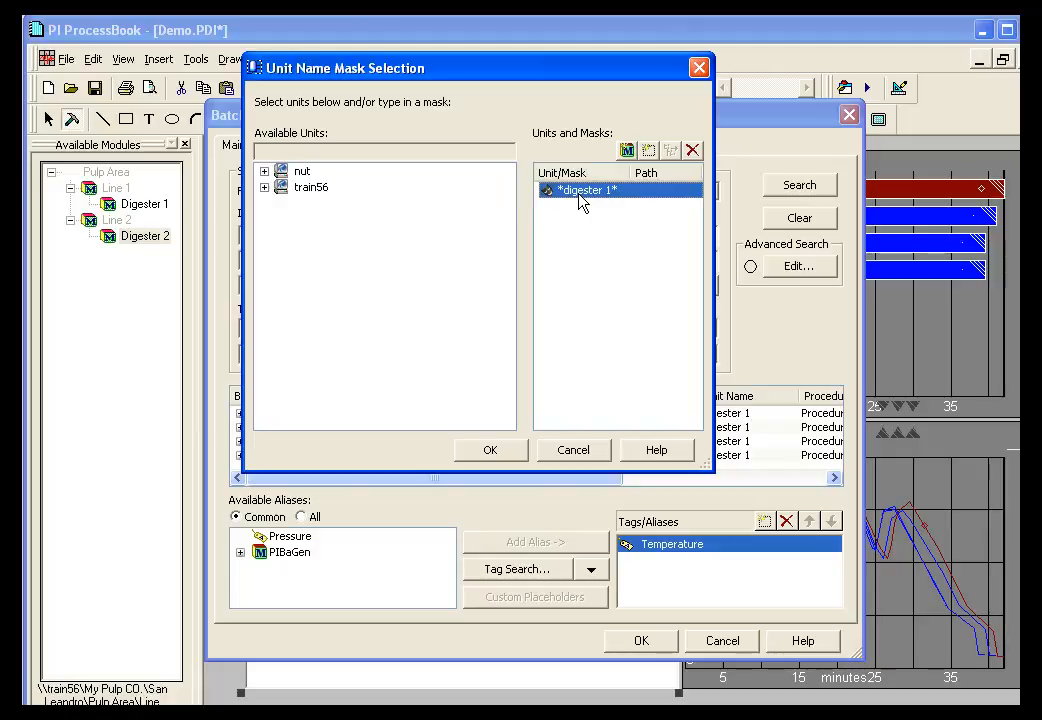
click(692, 150)
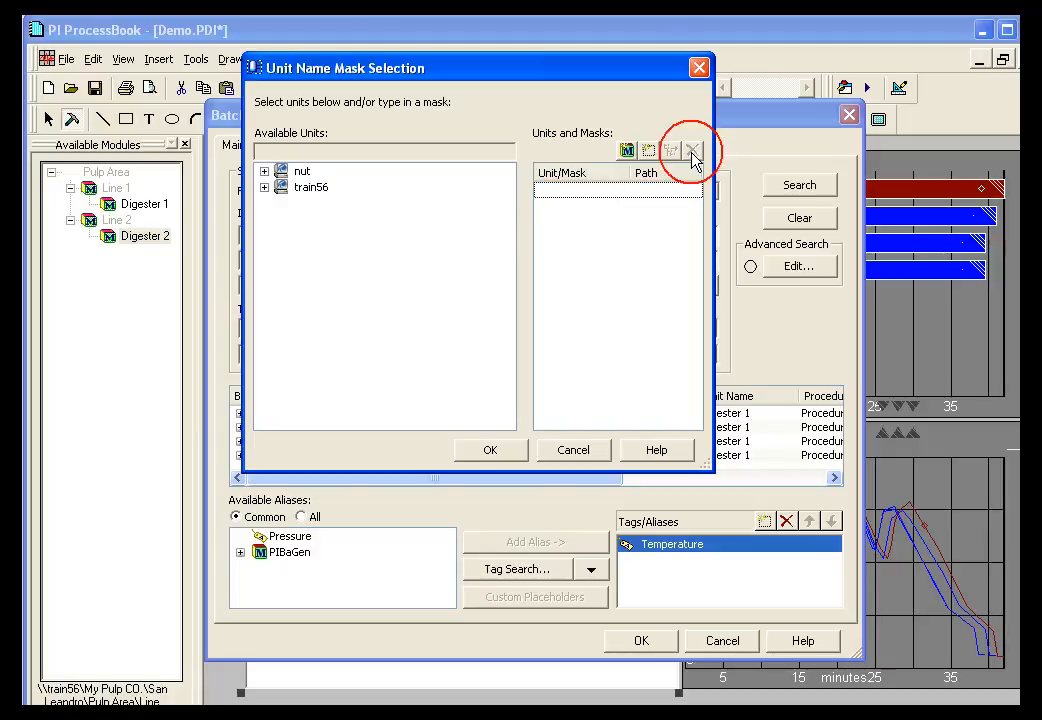
Step: Add the %ModuleContext% placeholder as the batch group's unit name mask and apply the batch definition
click(626, 151)
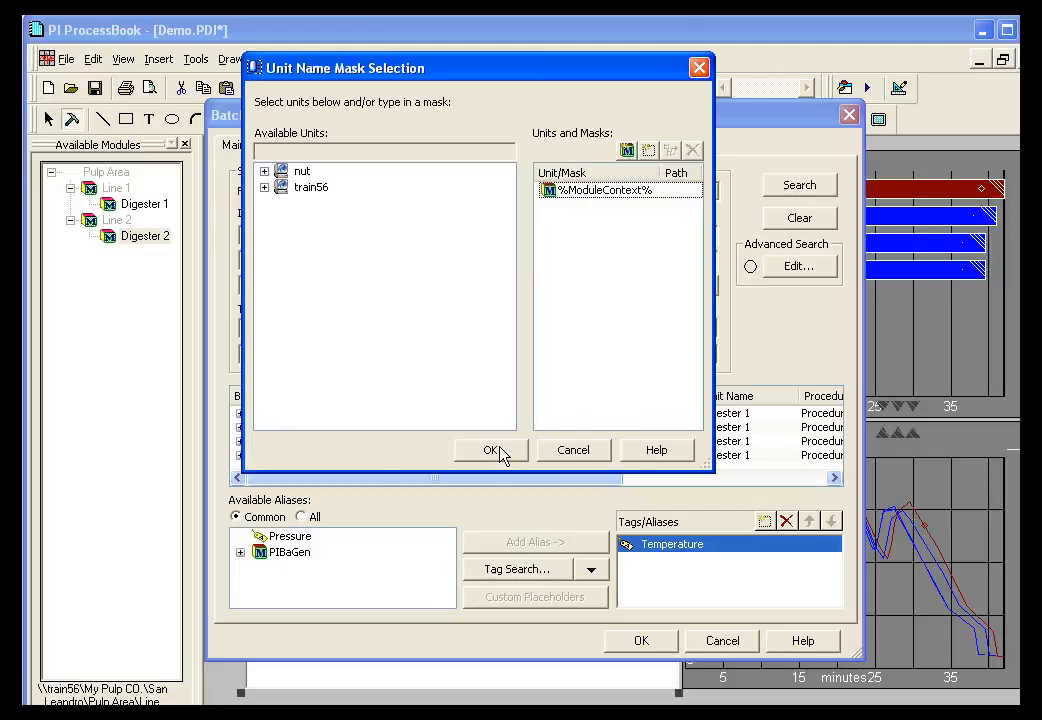
click(497, 450)
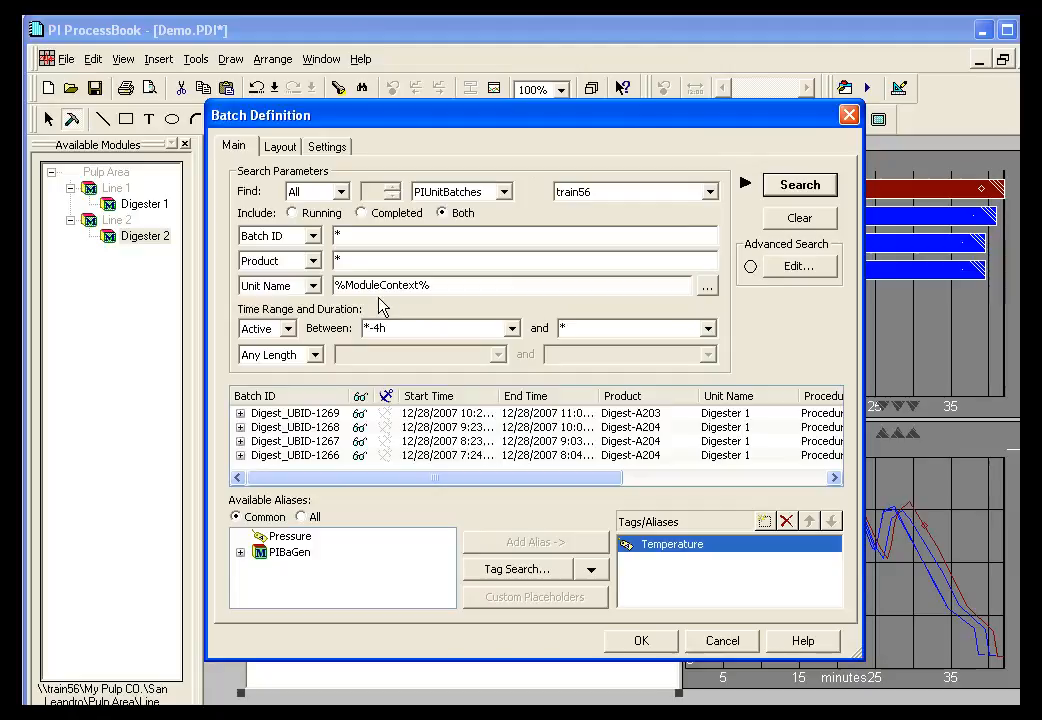
click(632, 638)
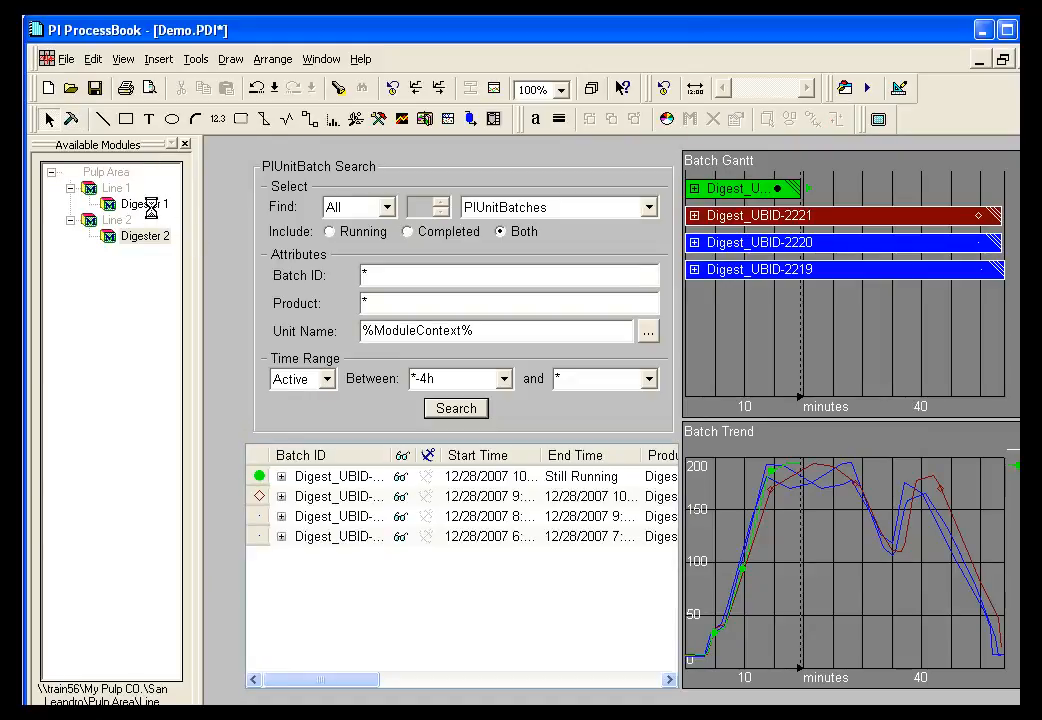
Step: Fit the Batch ID column to its contents and highlight batches Digest_UBID-2221 and Digest_UBID-2220 in the results
double_click(390, 455)
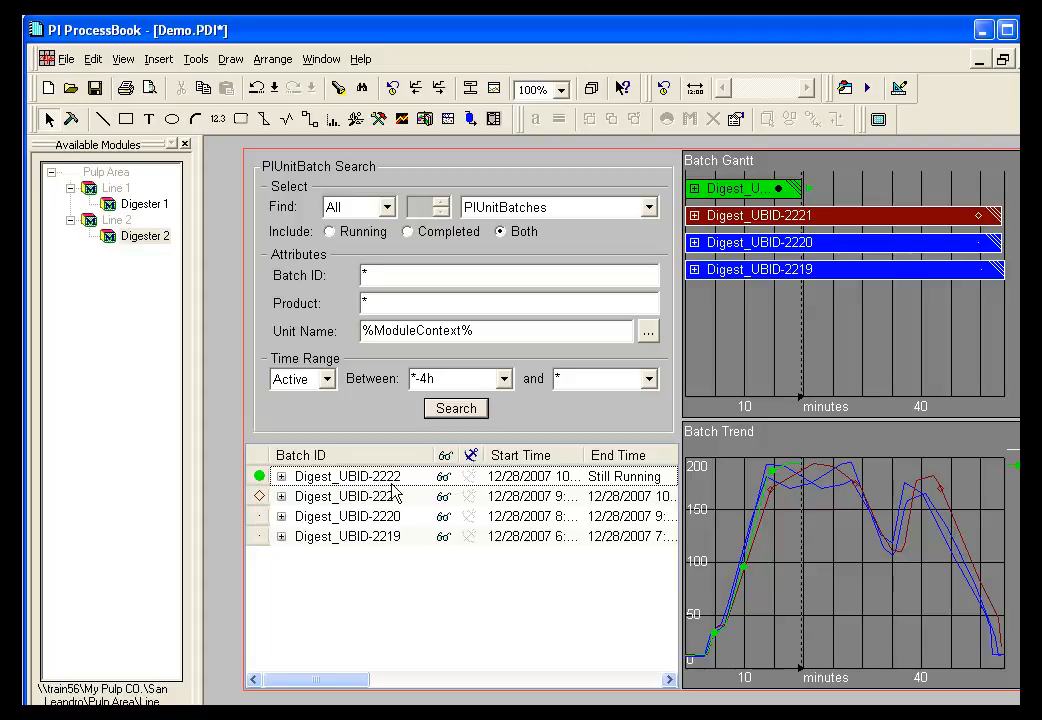
click(381, 494)
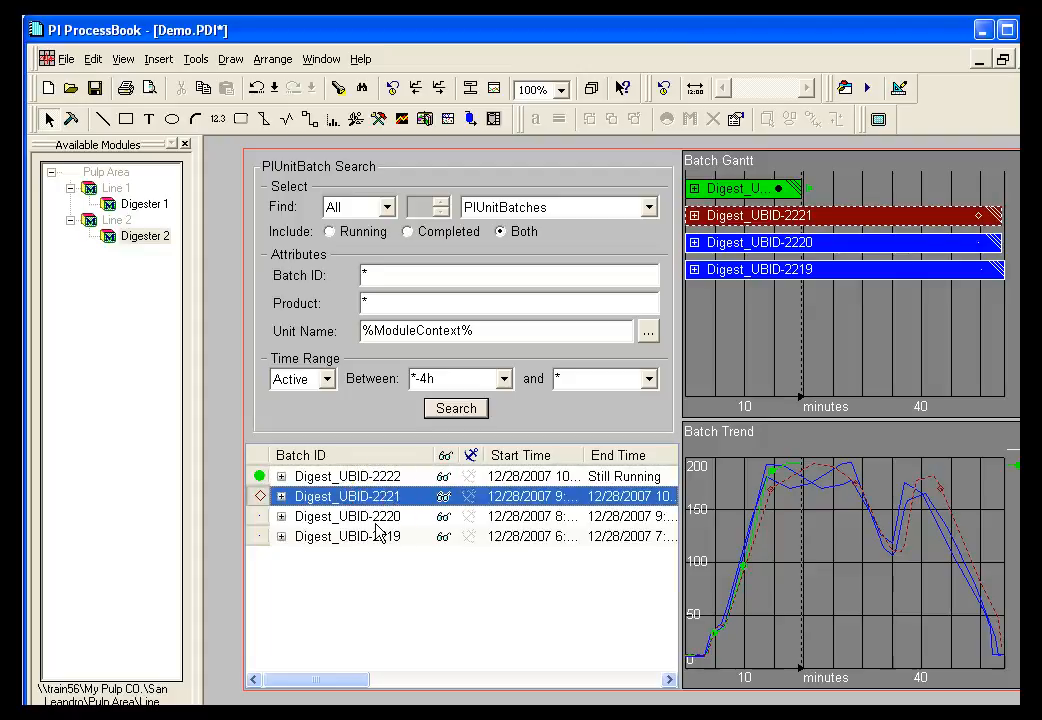
click(379, 518)
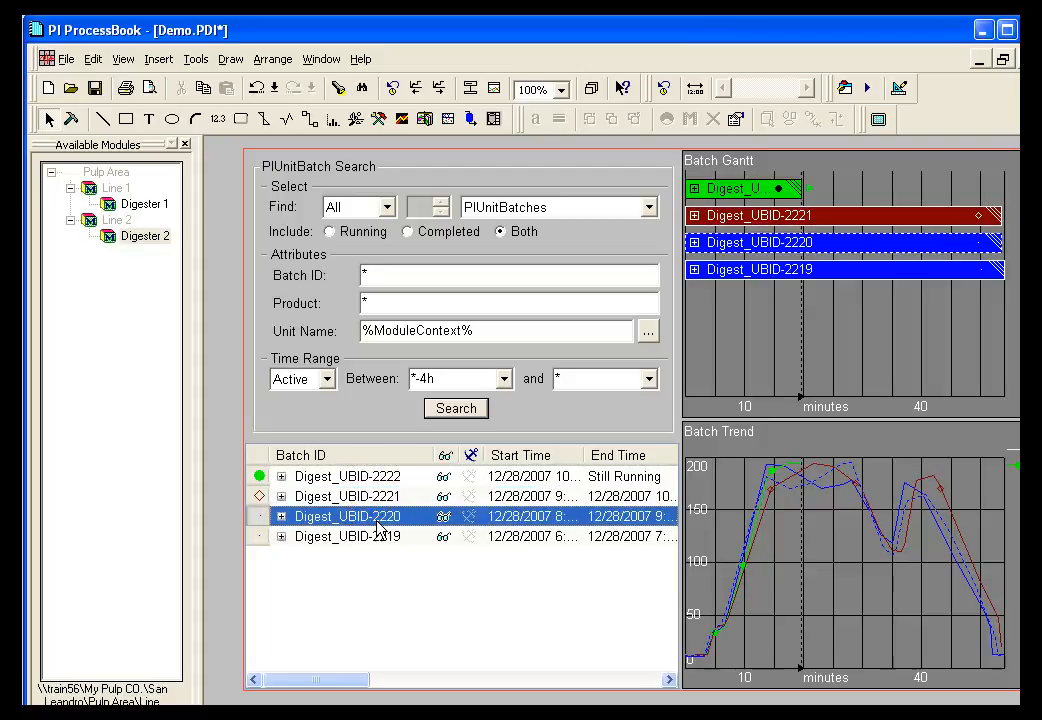
Step: Switch the module context to Digester 1, check its first two batches, change to Digester 2, and return to Digester 1
click(144, 205)
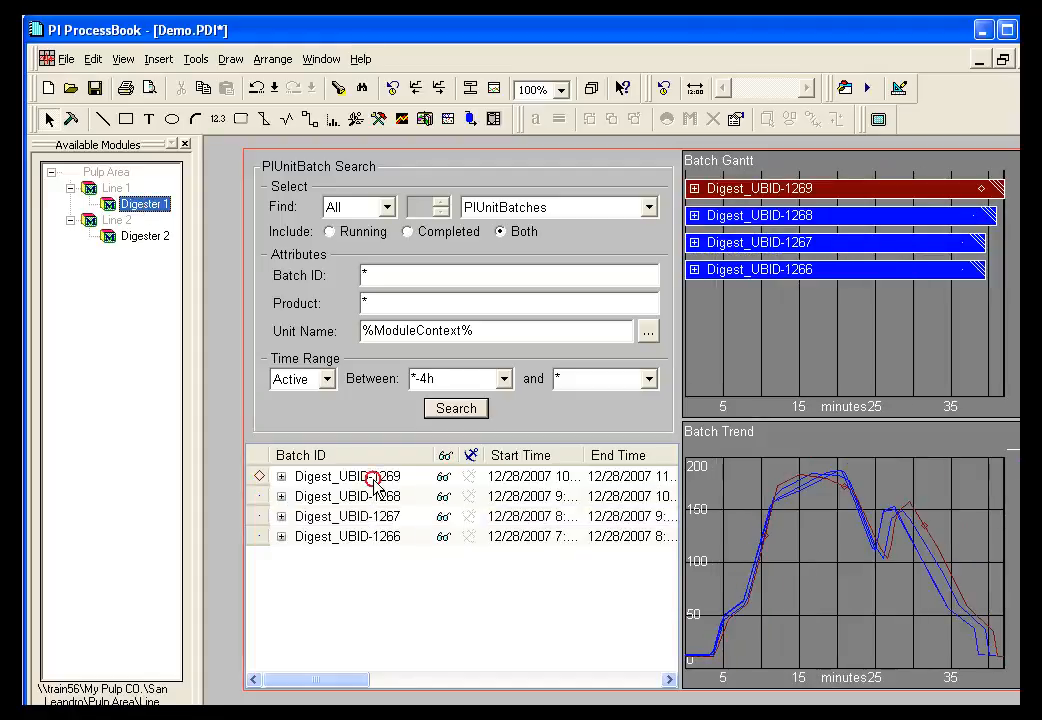
click(378, 479)
click(385, 503)
click(133, 237)
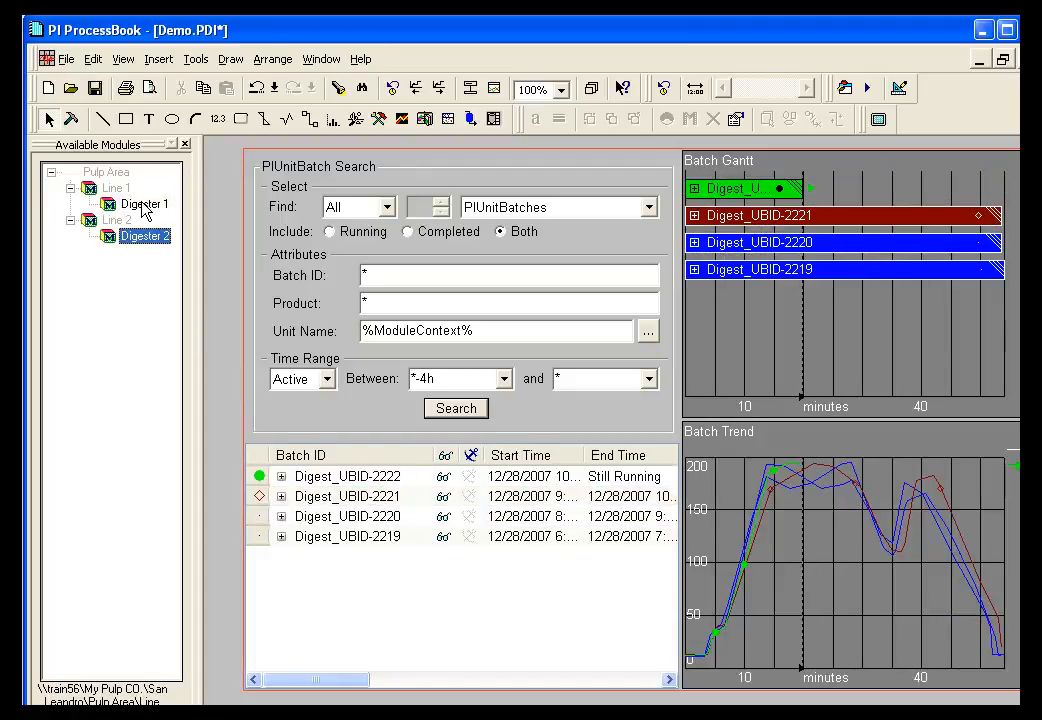
click(141, 204)
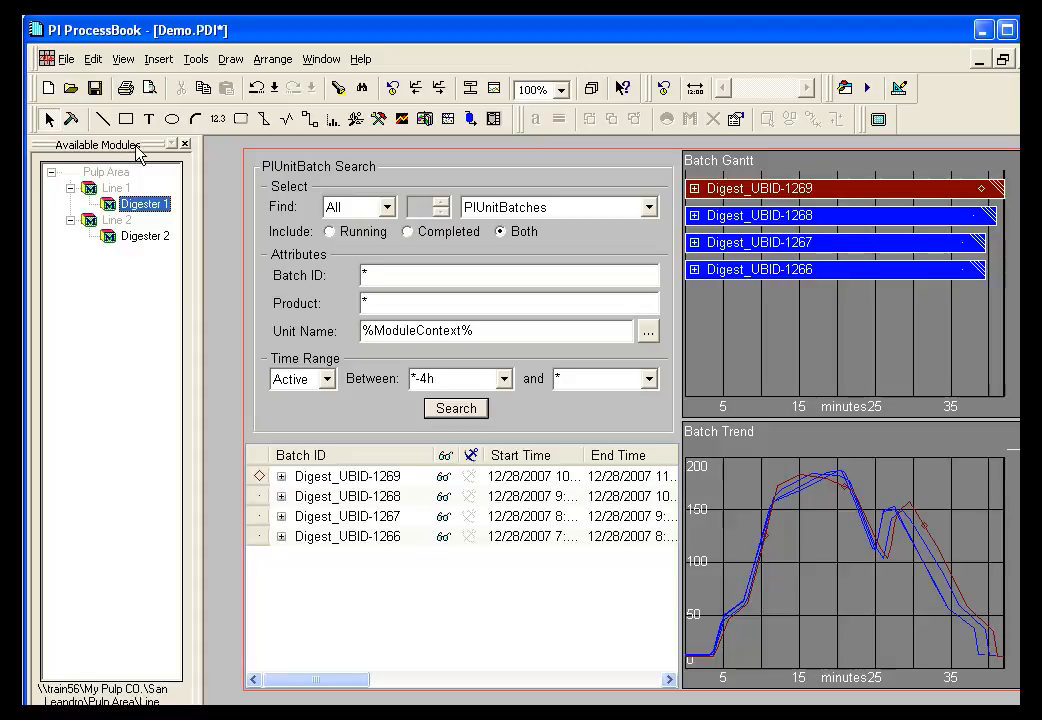
Step: Return to PI ProcessBook, enter build mode and move the batch trend down and away from the Gantt chart
click(579, 268)
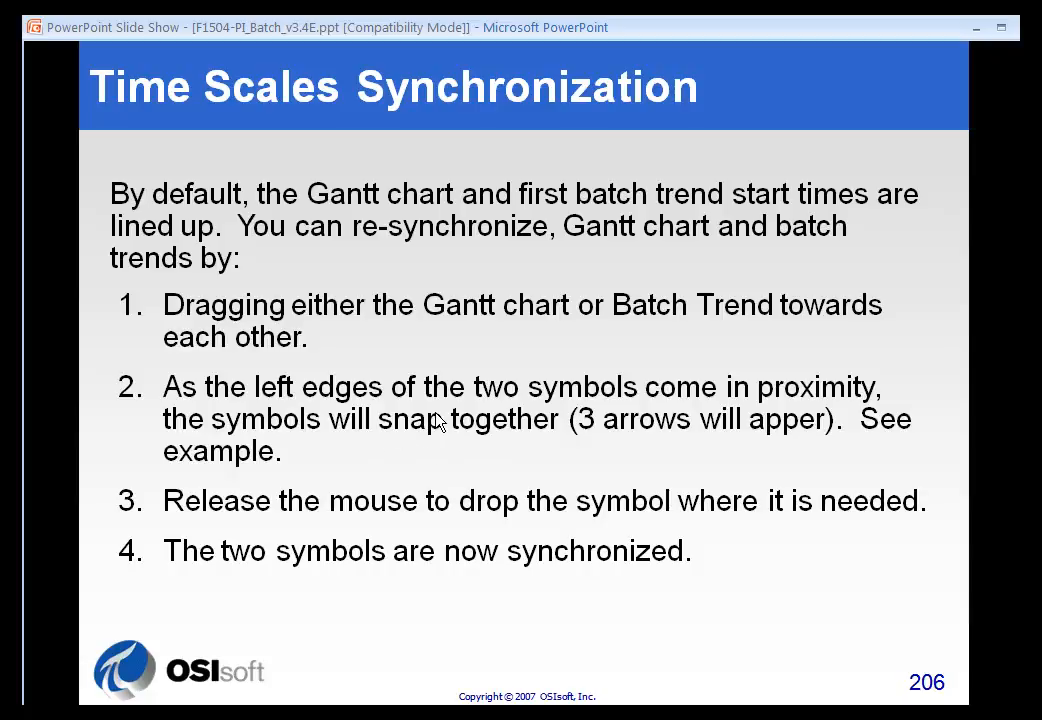
key(alt+Tab)
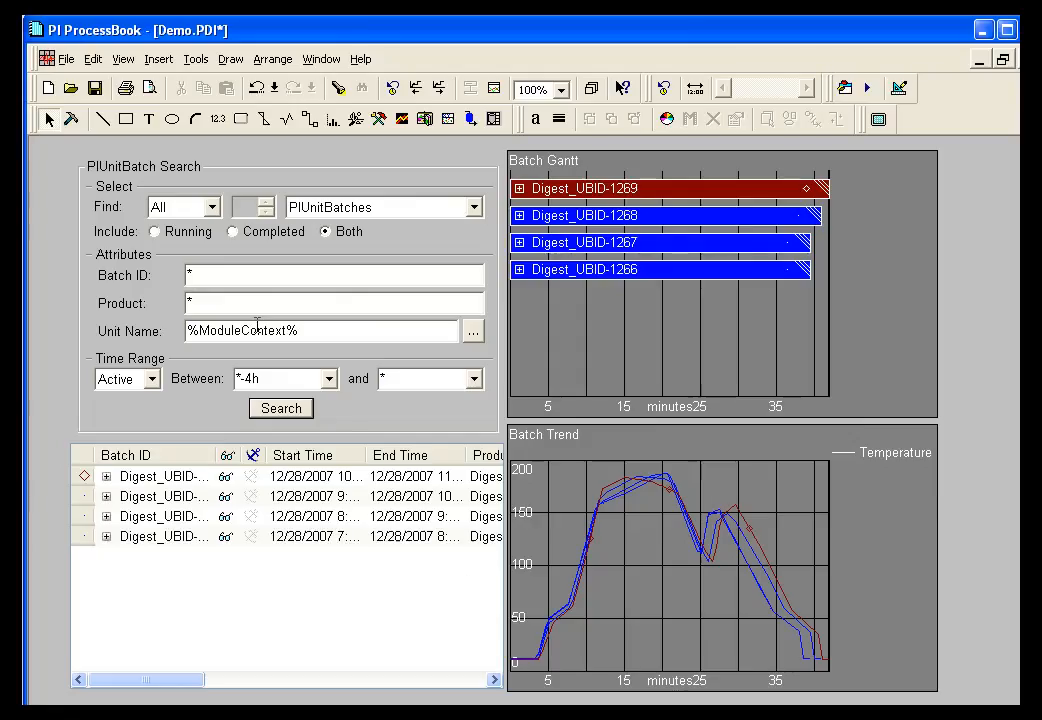
click(72, 120)
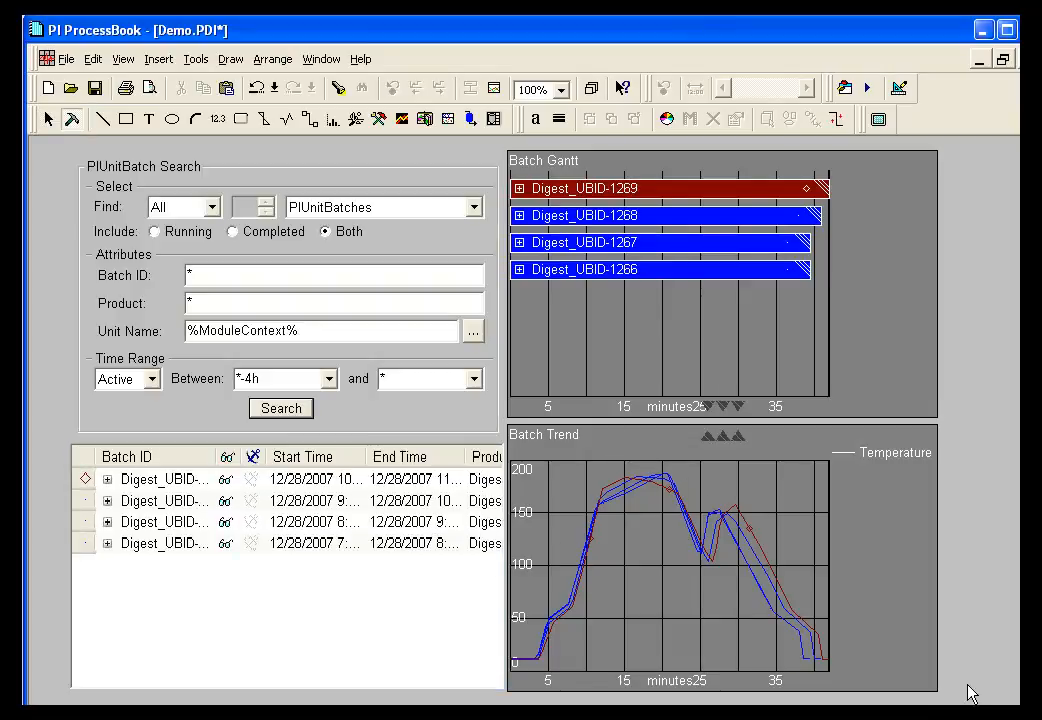
scroll(522, 420, down, 2)
scroll(522, 420, right, 3)
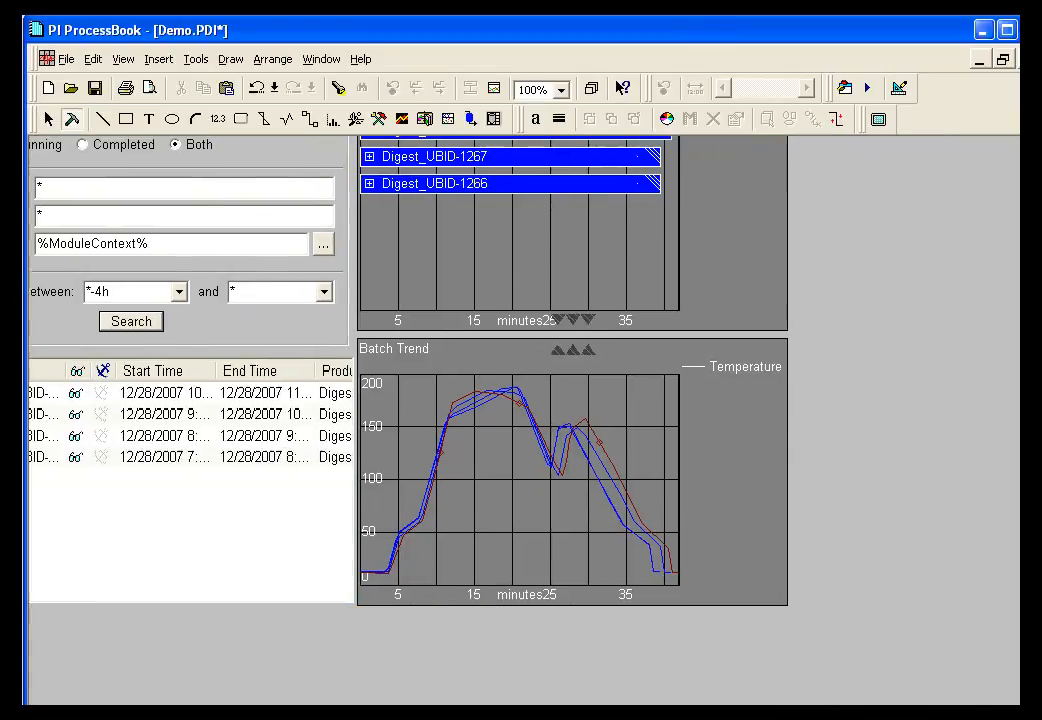
click(652, 465)
click(709, 517)
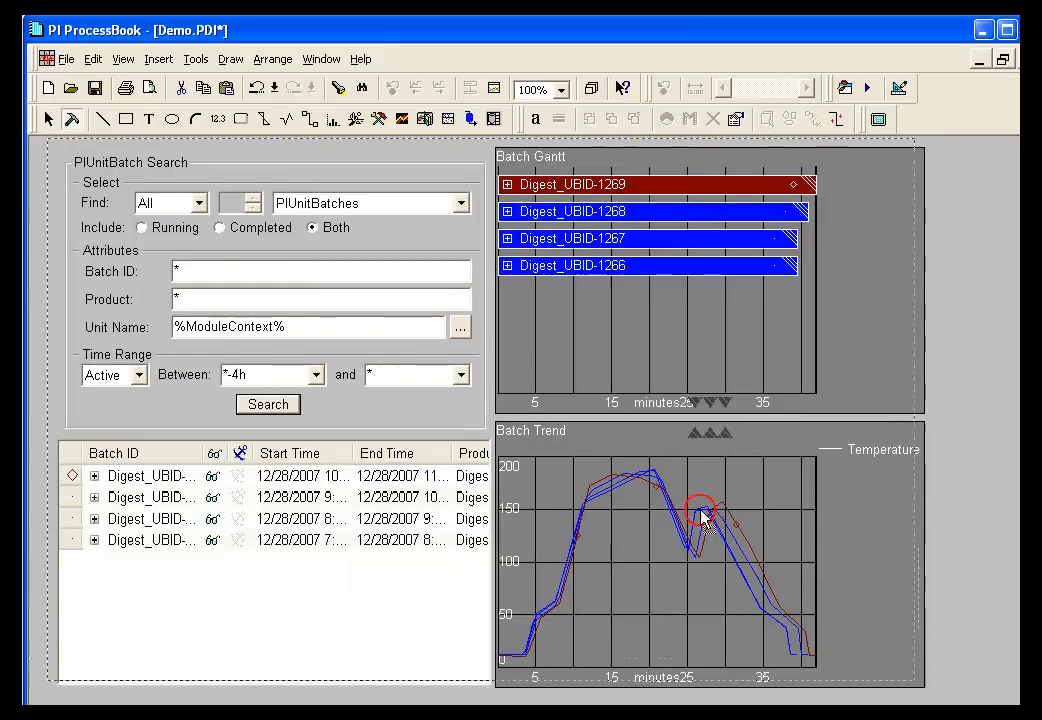
click(617, 459)
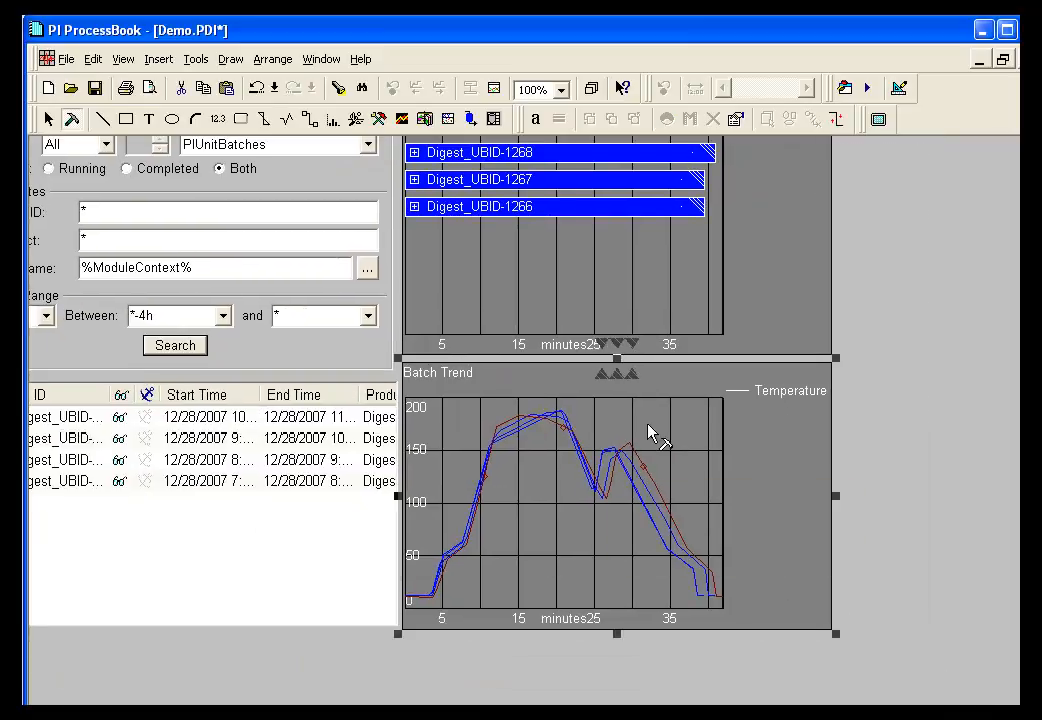
drag(619, 414, 765, 498)
click(913, 358)
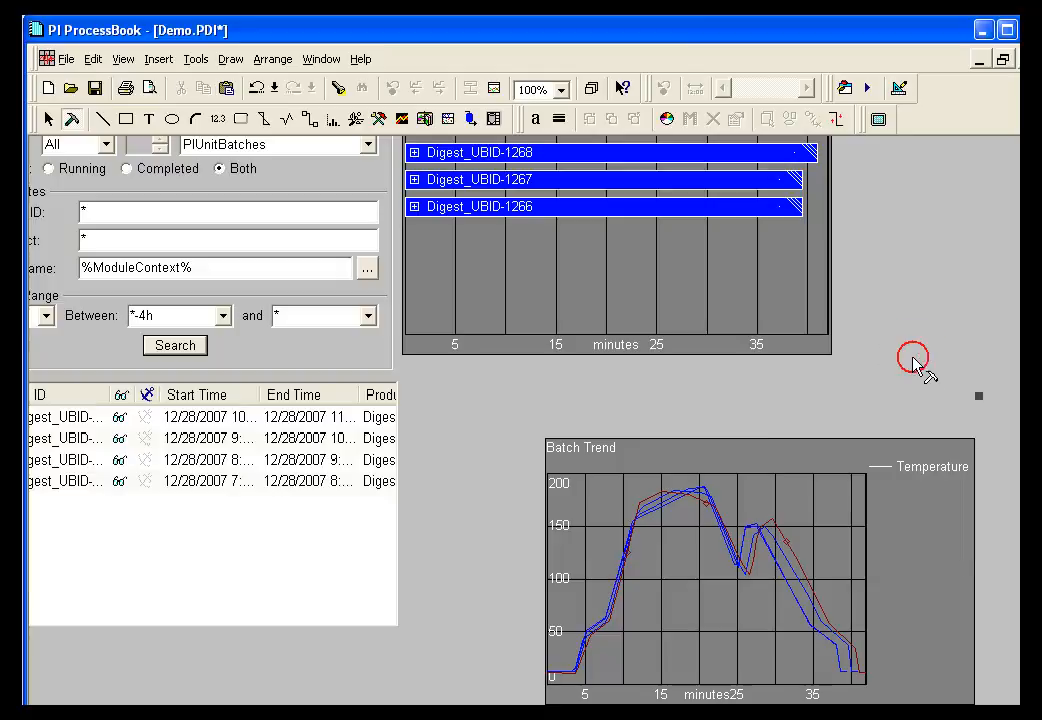
Step: Resynchronize the time scales by snapping the batch trend back directly beneath the batch Gantt chart
scroll(955, 378, down, 1)
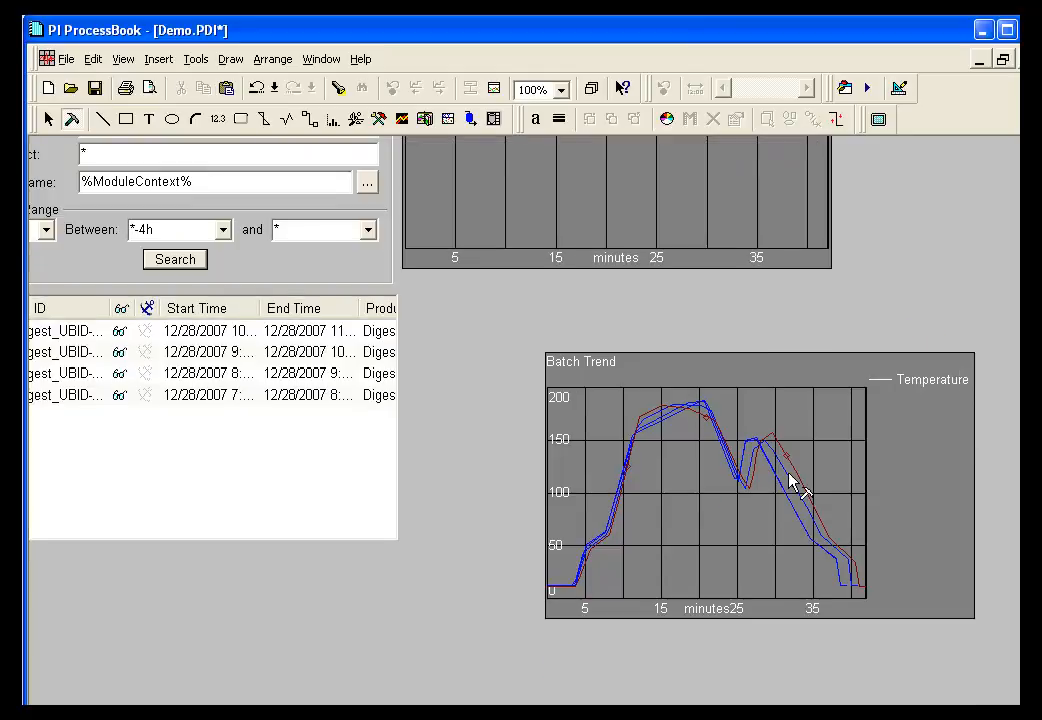
click(713, 487)
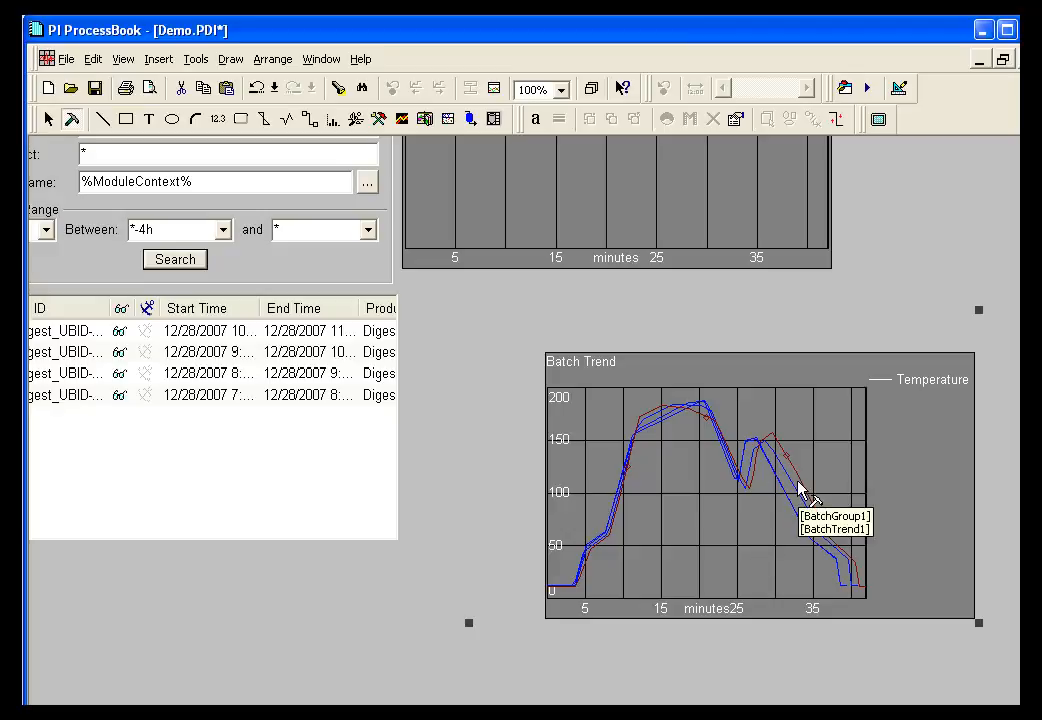
scroll(805, 493, up, 3)
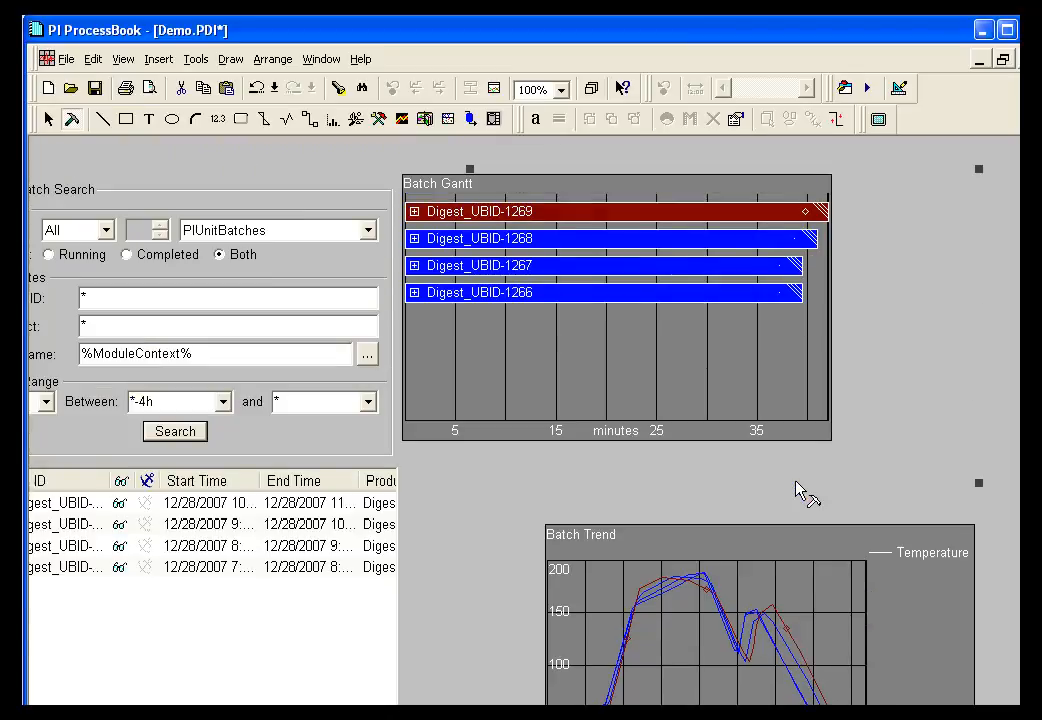
click(755, 590)
click(636, 393)
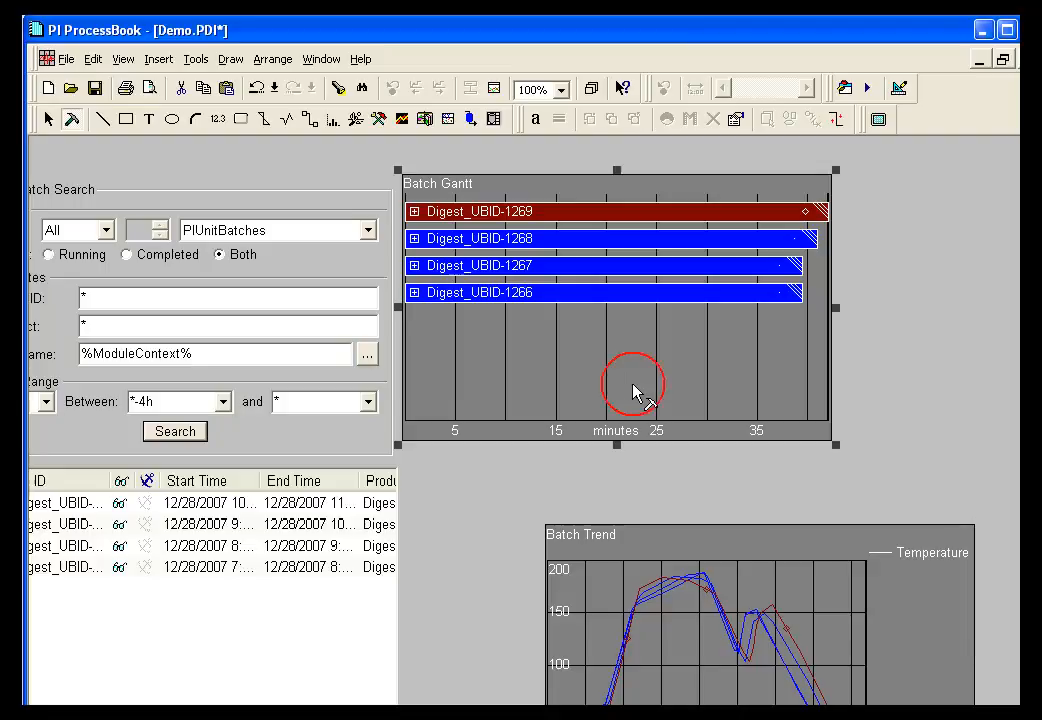
click(783, 586)
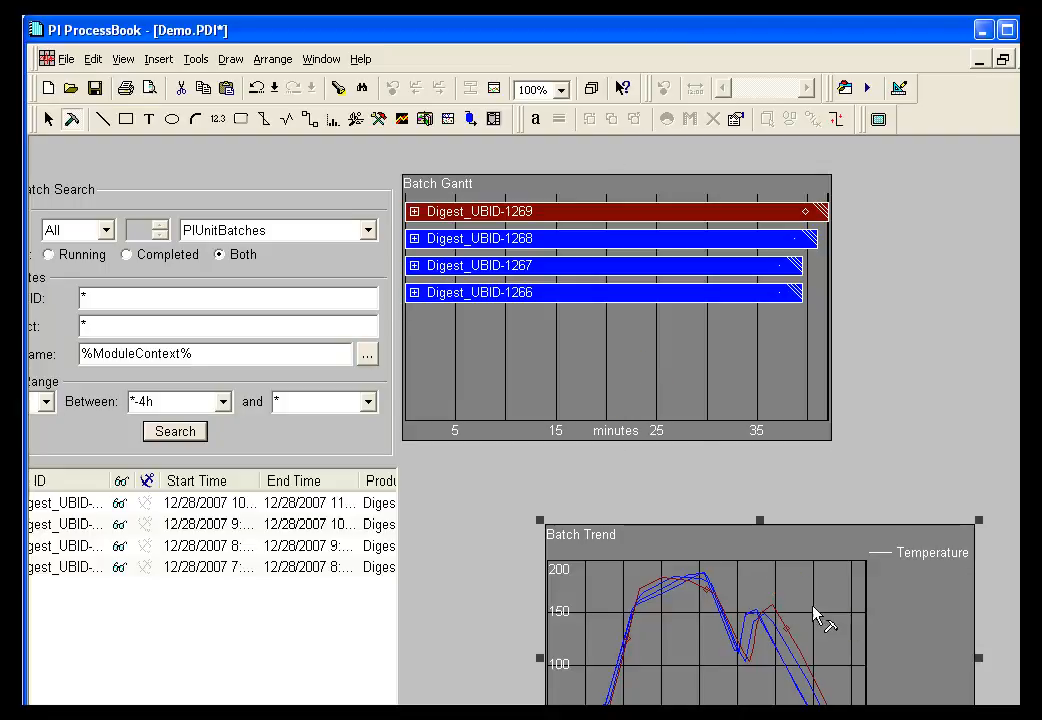
drag(806, 590, 667, 510)
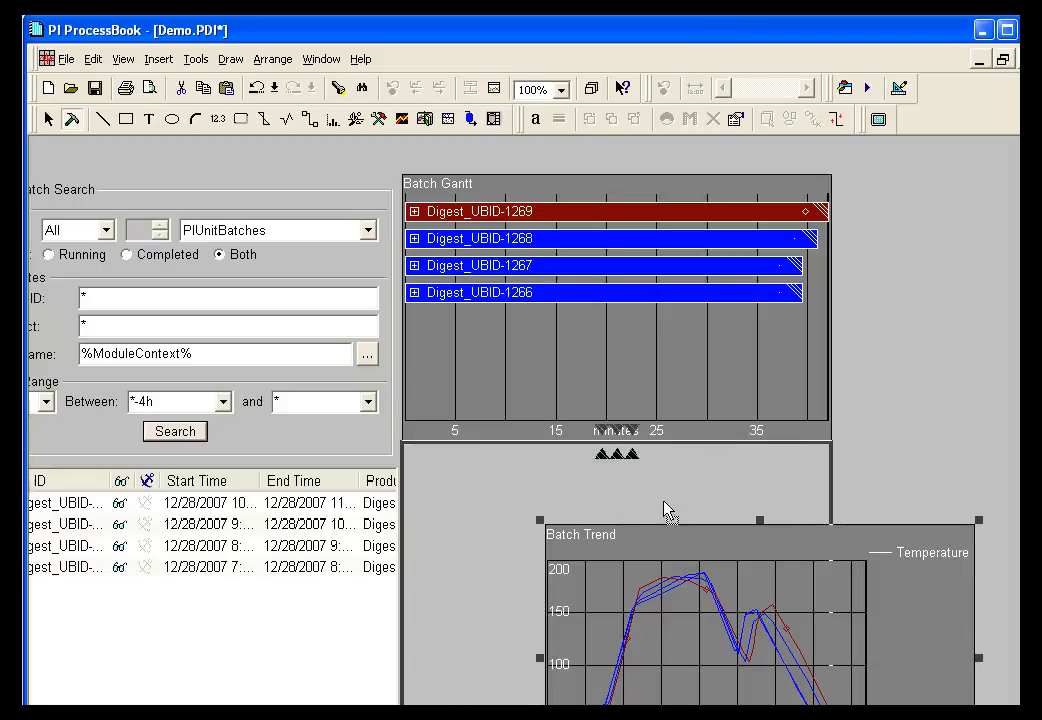
drag(664, 502, 664, 510)
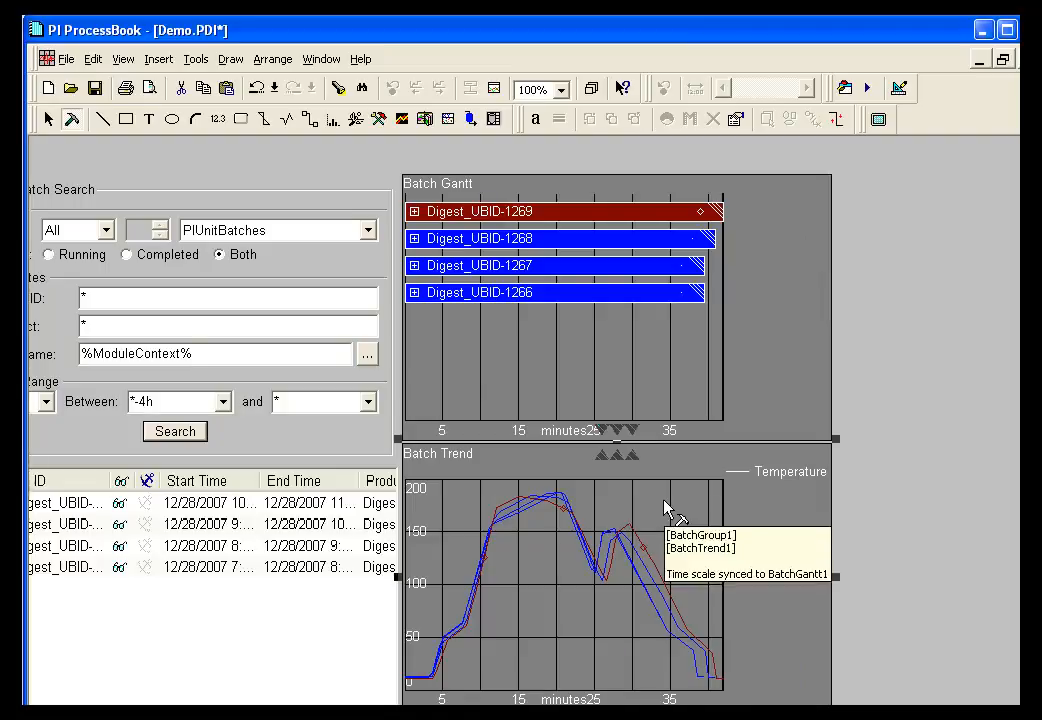
click(907, 442)
Step: Switch to the PowerPoint slide show, advance to the Batch Comparison Analysis slide, and return to the ProcessBook display
key(alt+Tab)
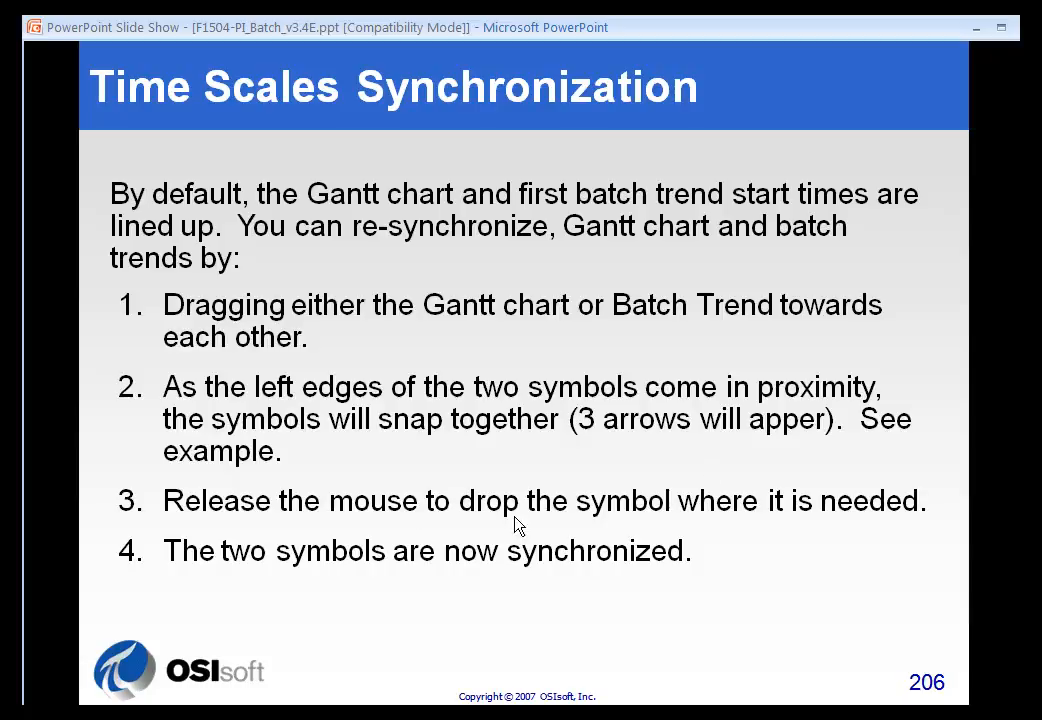
click(418, 574)
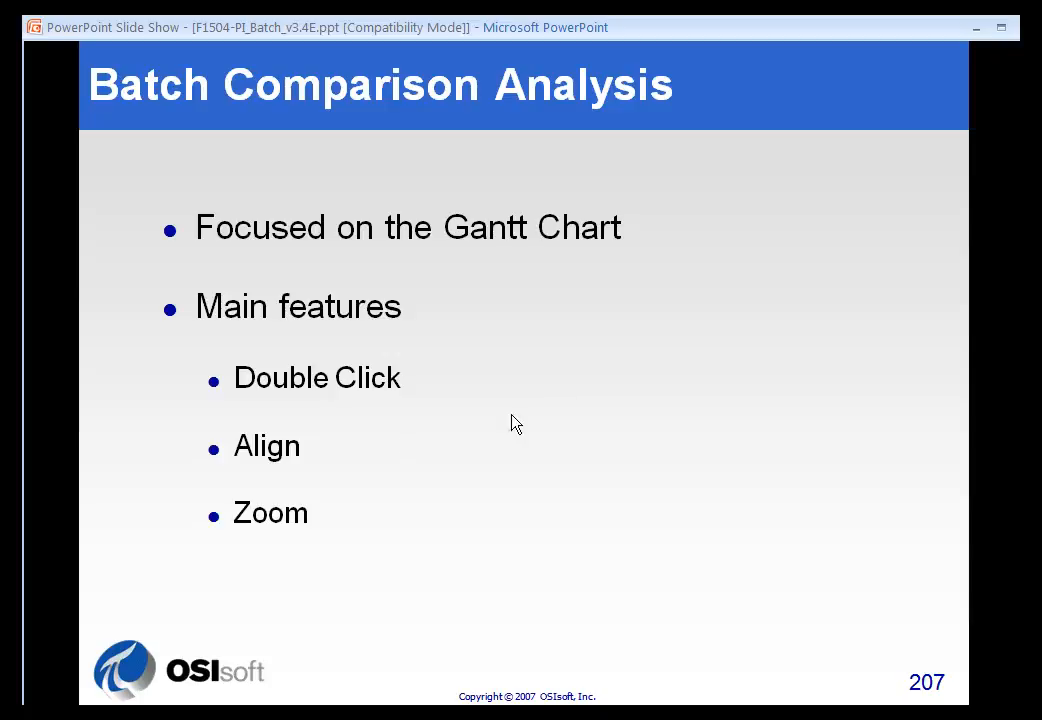
click(458, 473)
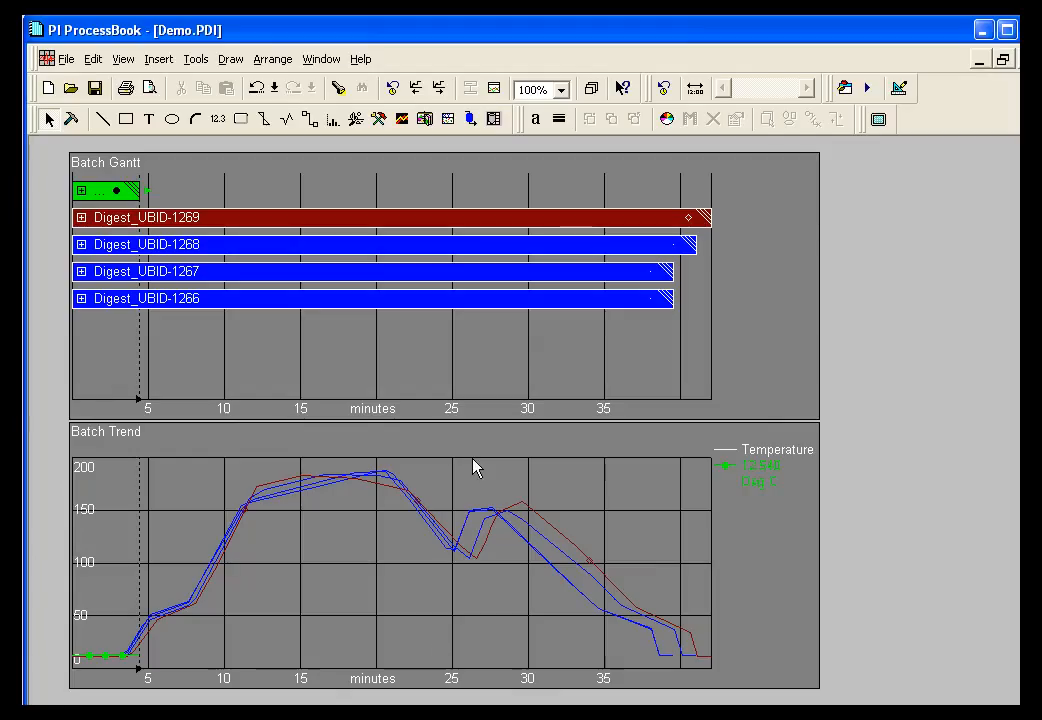
Step: Expand batch Digest_UBID-1269 to all levels in the batch Gantt chart
right_click(352, 226)
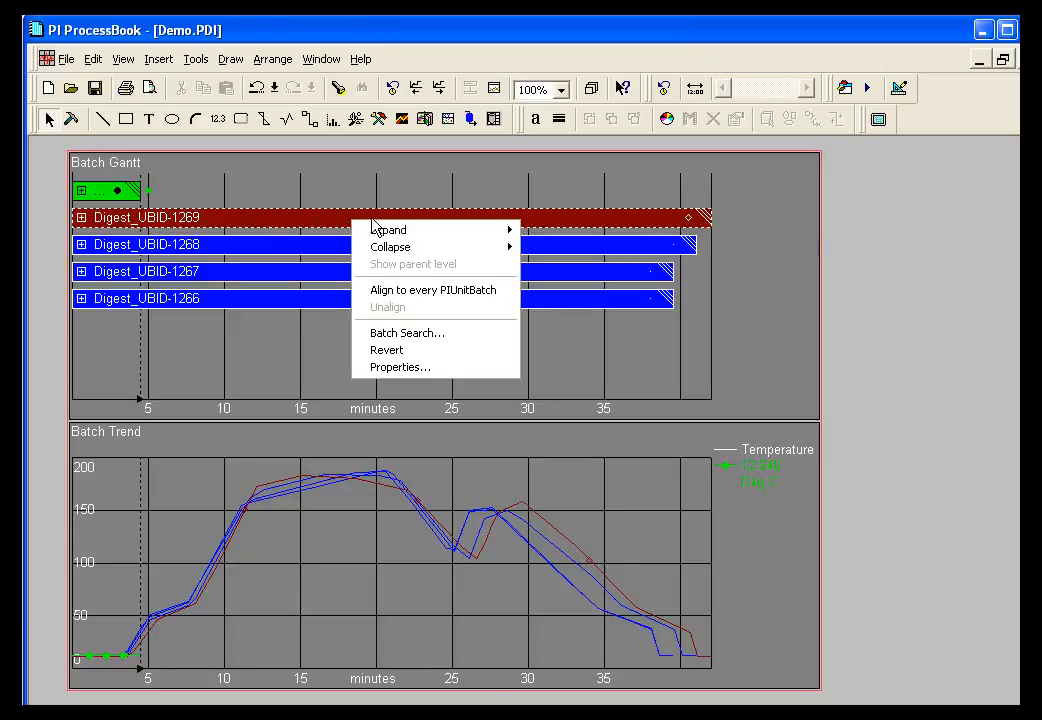
mouse_move(381, 234)
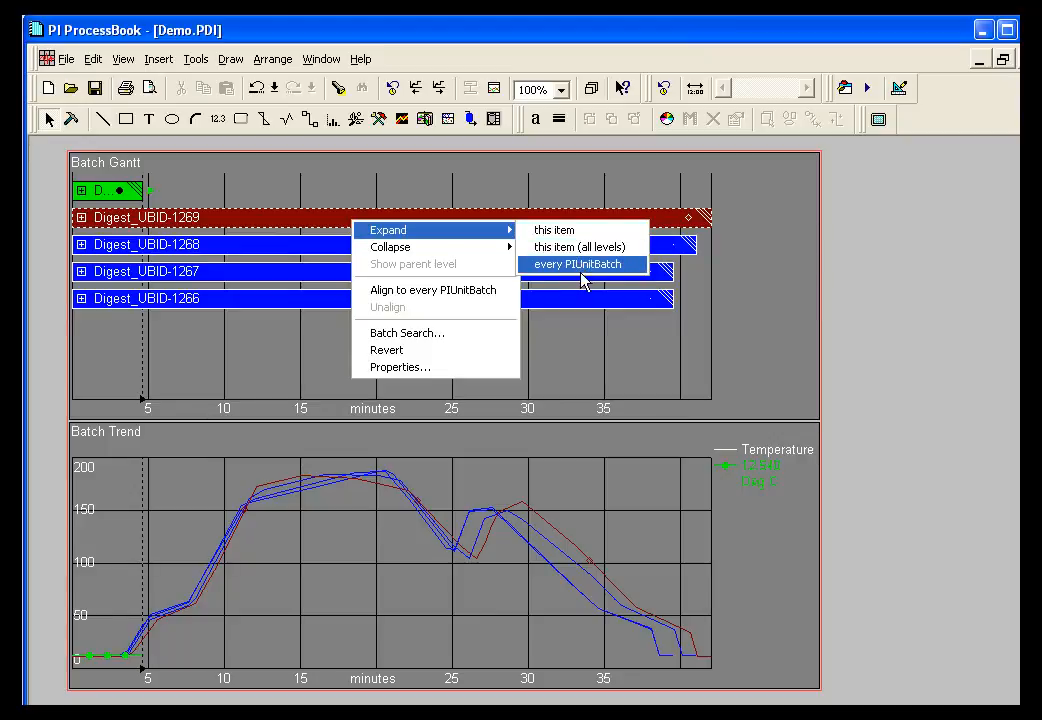
mouse_move(420, 252)
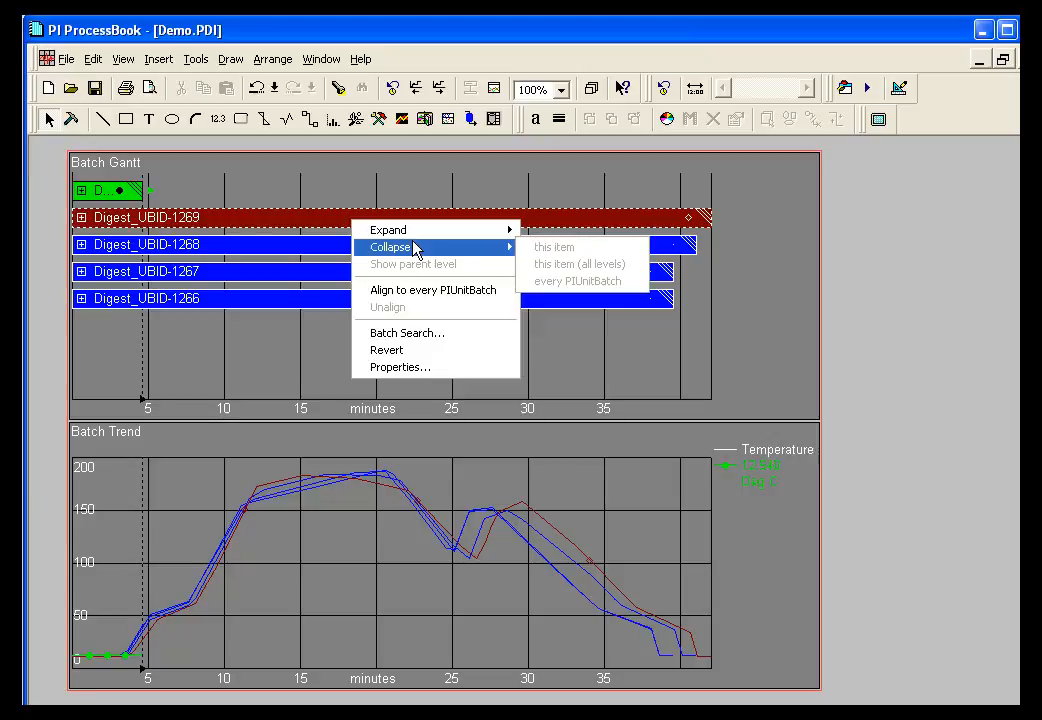
mouse_move(430, 231)
click(560, 251)
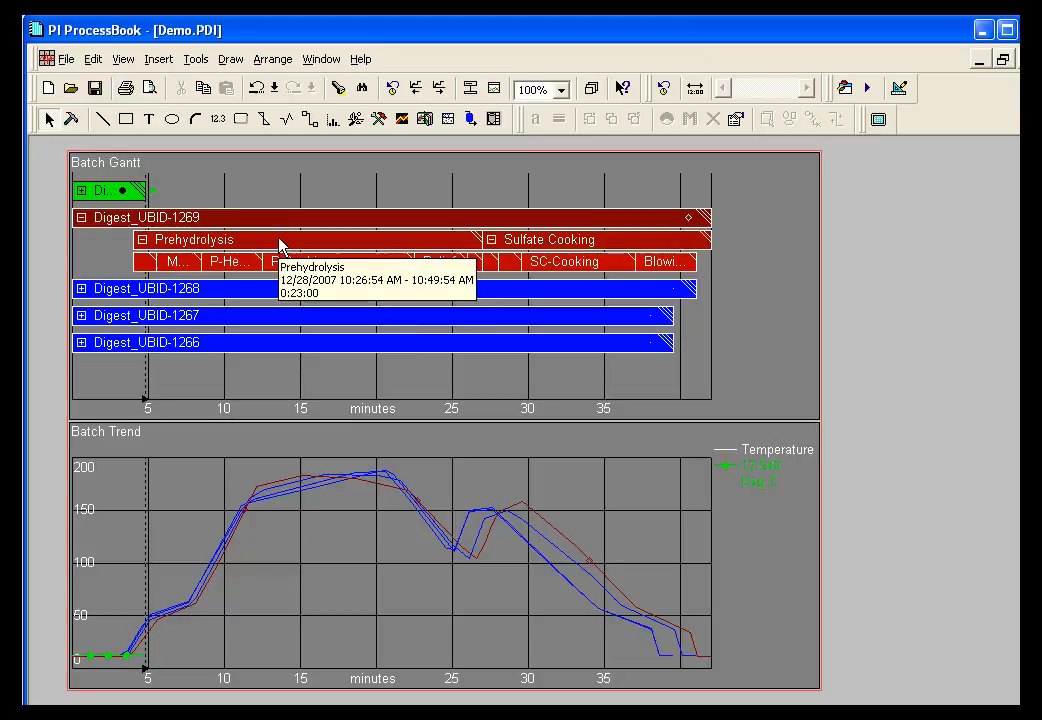
Step: Align every unit batch to its Prehydrolysis P-Cooking phase and select batch Digest_UBID-1269 in the Gantt chart
mouse_move(290, 248)
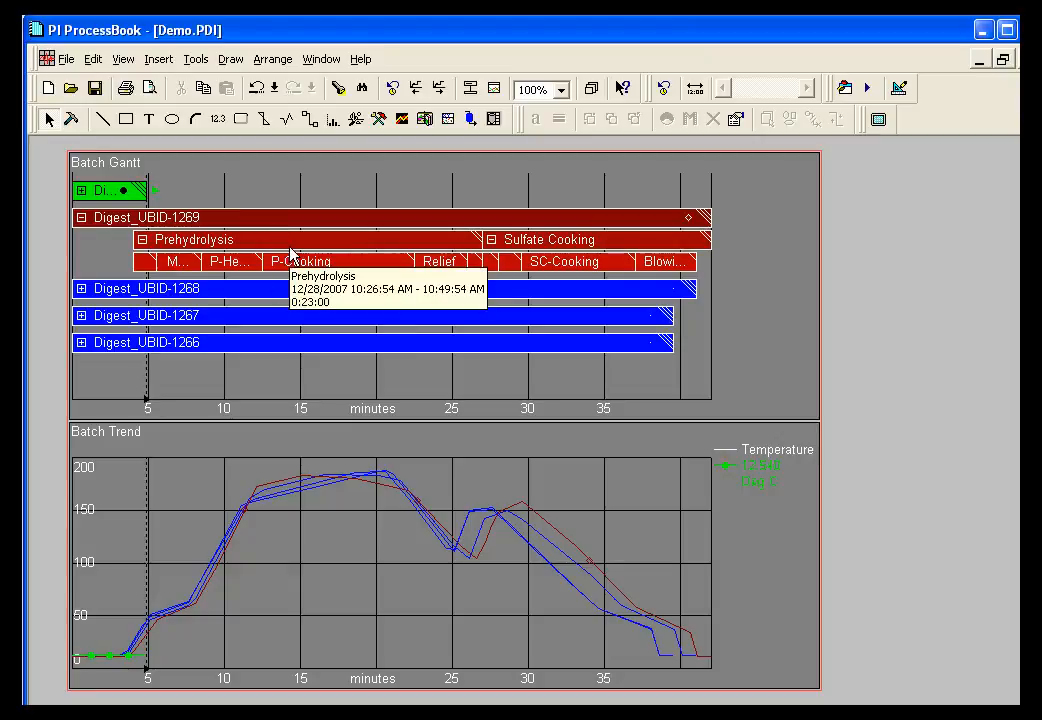
click(333, 262)
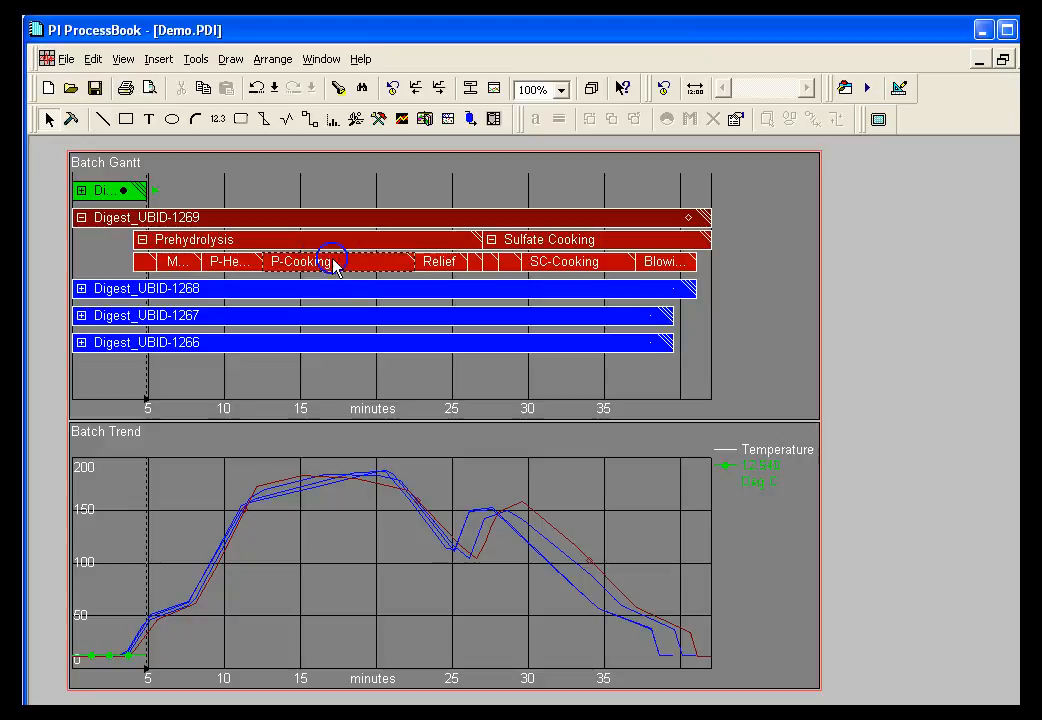
right_click(334, 266)
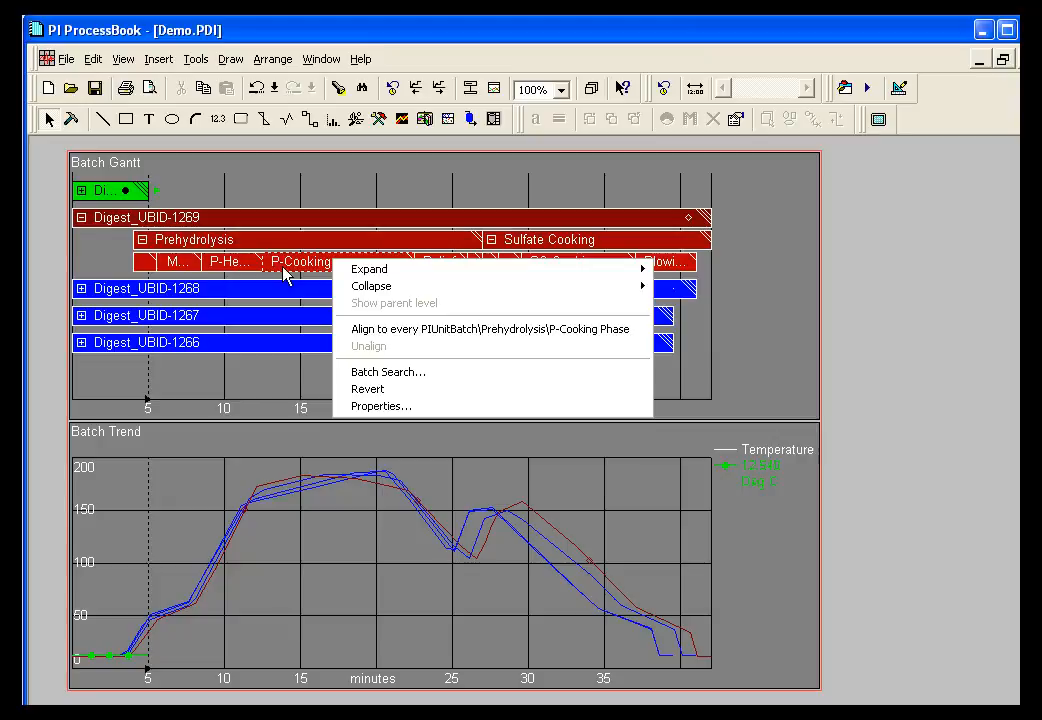
click(397, 331)
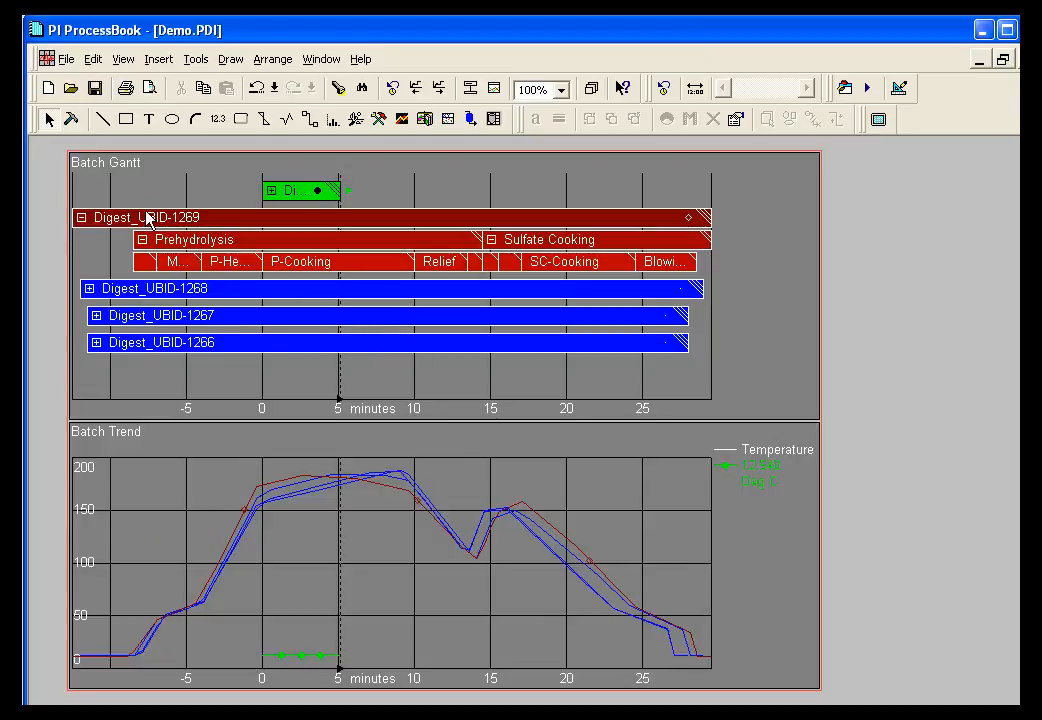
click(115, 224)
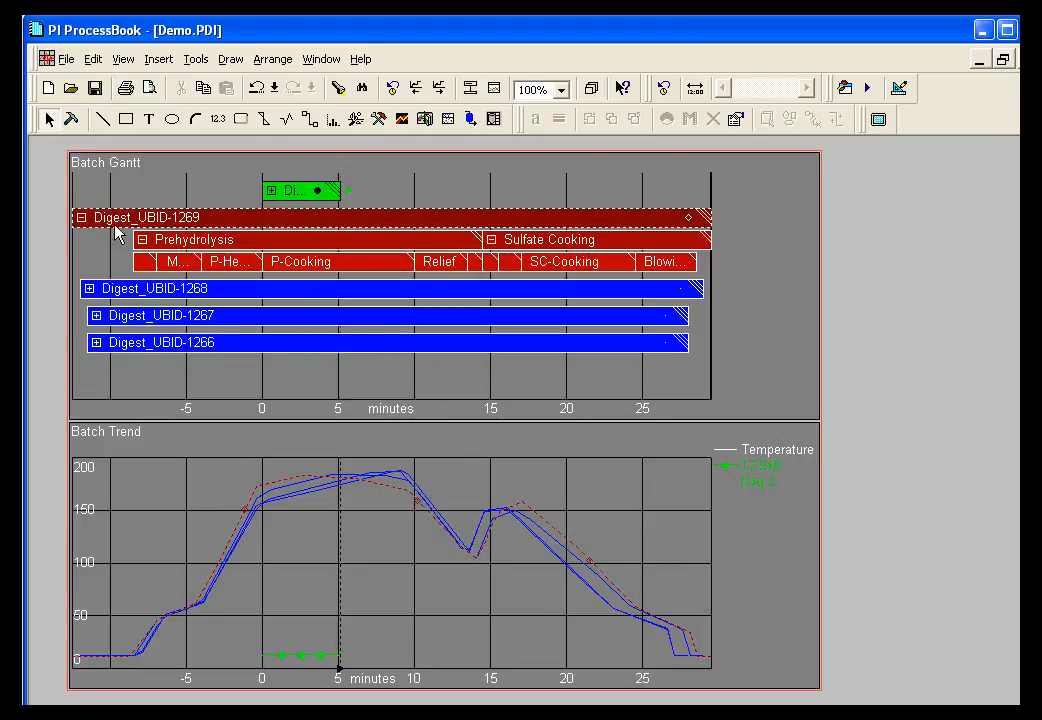
Step: Select batch Digest_UBID-1267 and expand every batch in the Gantt chart down to its Prehydrolysis phases
click(137, 318)
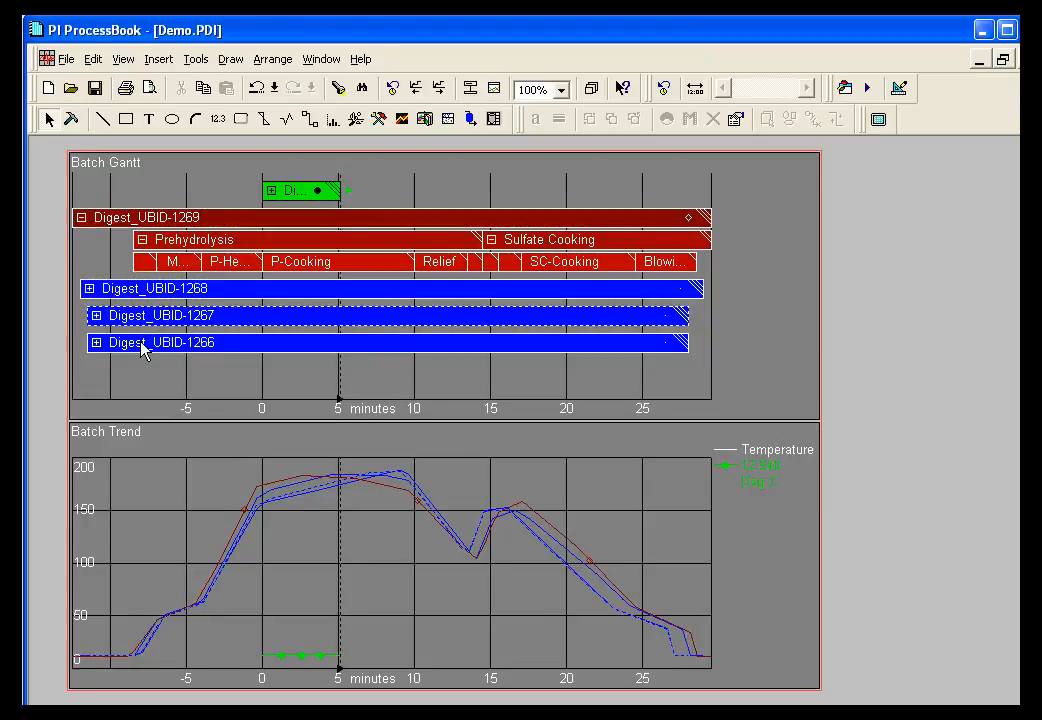
right_click(312, 266)
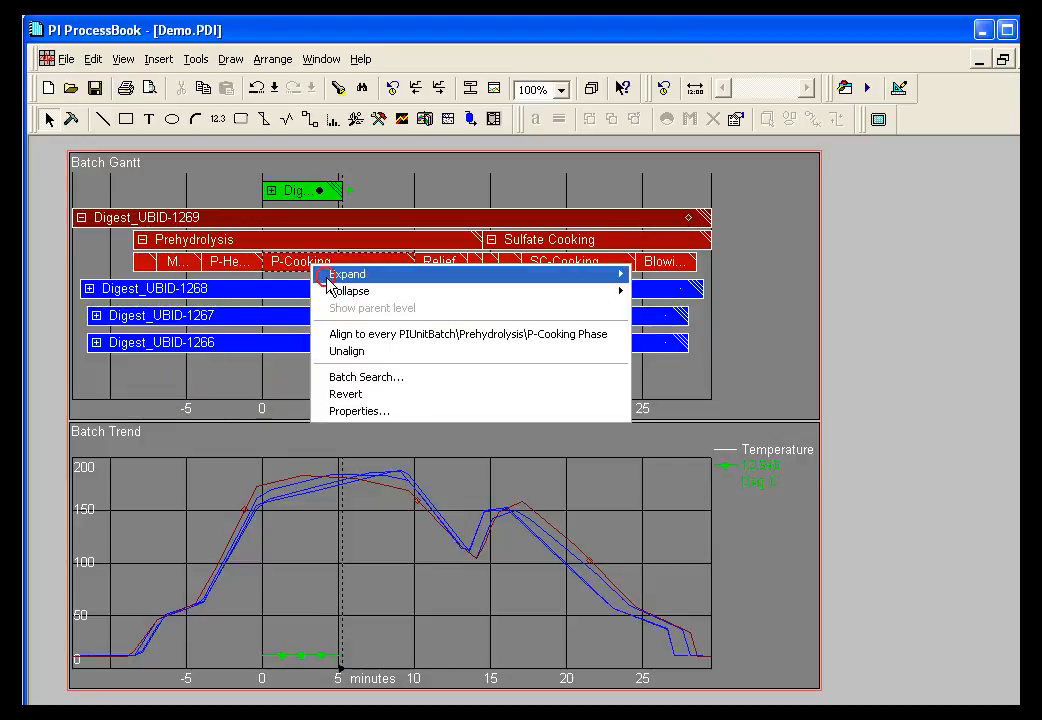
mouse_move(624, 291)
mouse_move(600, 274)
click(651, 309)
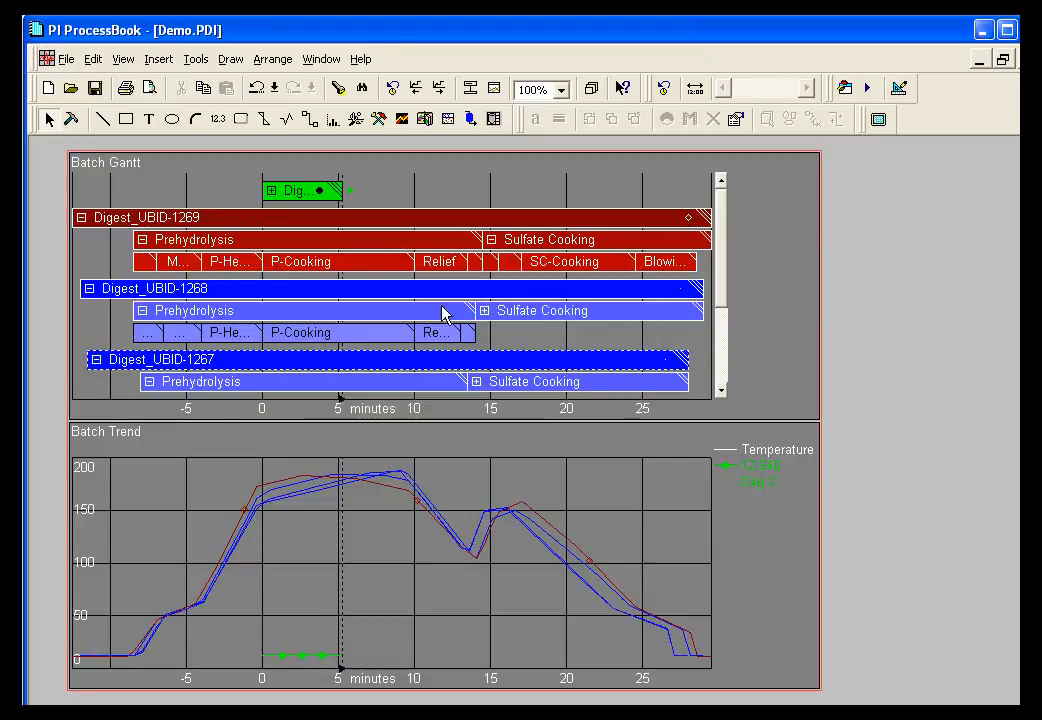
Step: Select P-Cooking phase bars in several expanded batches and examine how they line up in the Gantt chart
click(323, 335)
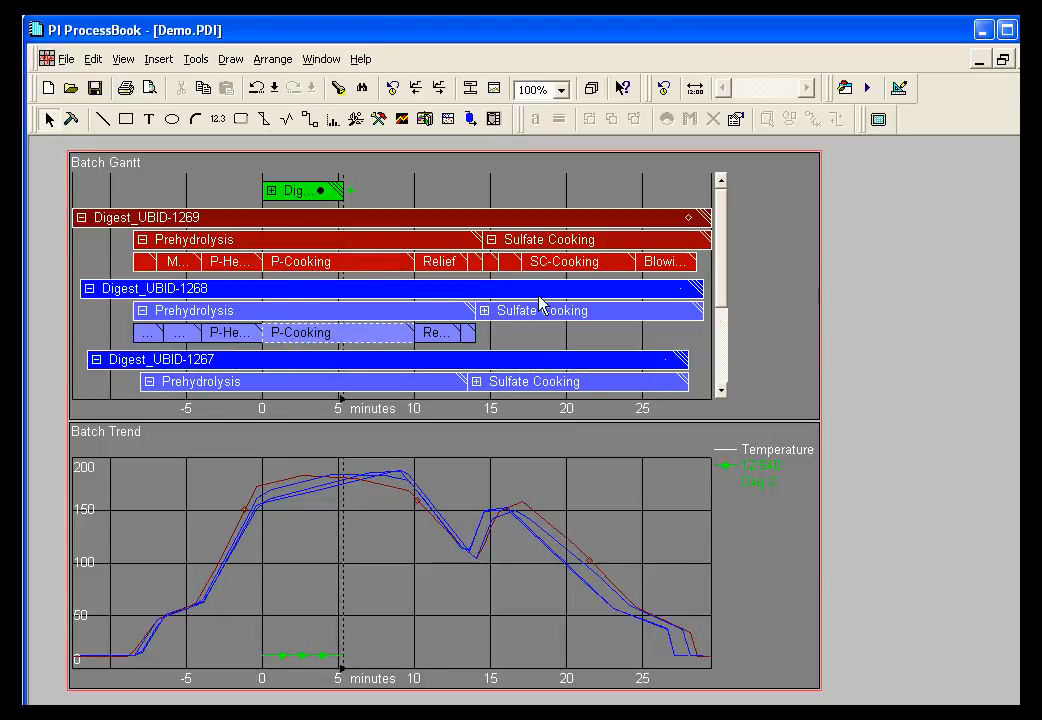
drag(727, 289, 581, 323)
click(323, 333)
click(295, 256)
click(295, 188)
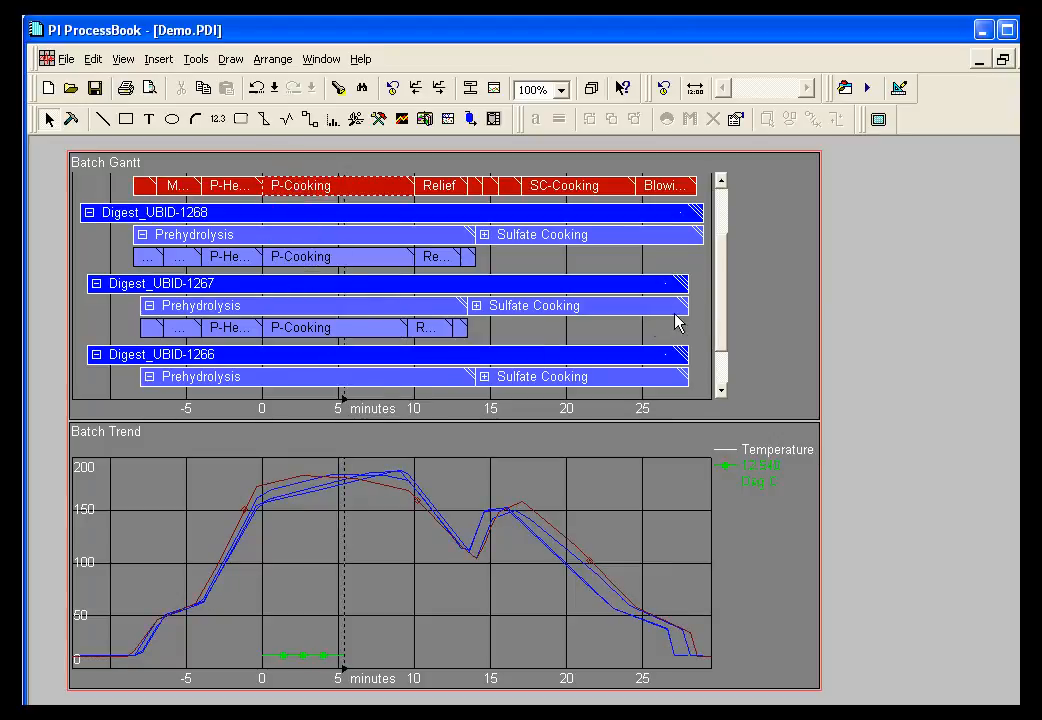
drag(719, 309, 733, 226)
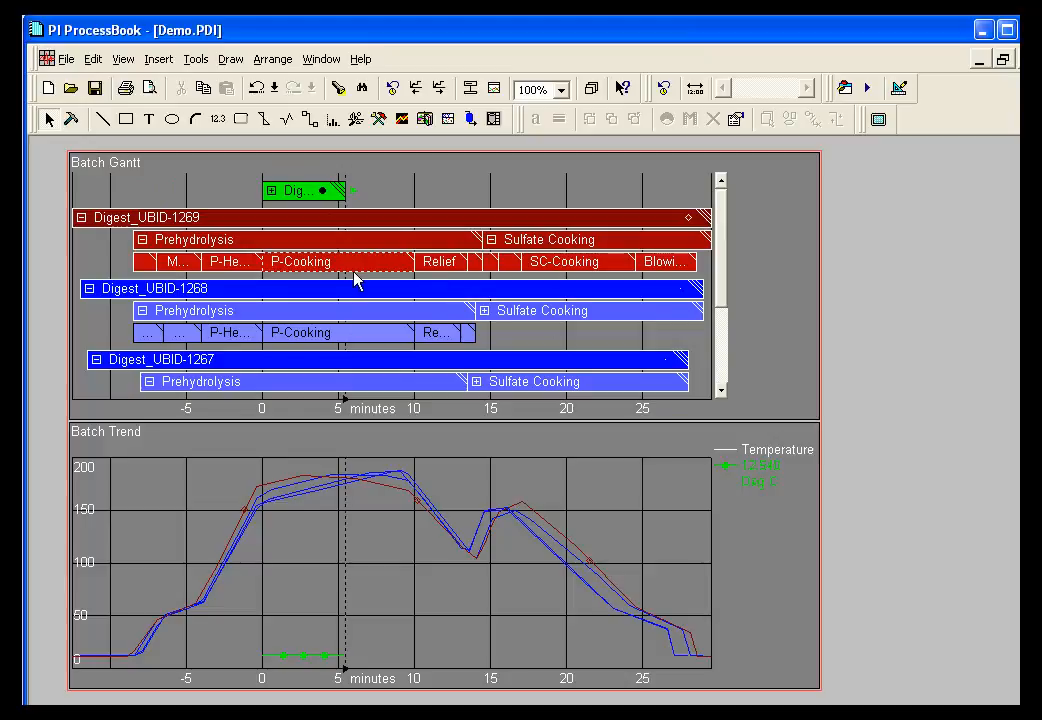
Step: Zoom the Gantt chart and trend to the P-Cooking phases of all batches and highlight the fourth batch's trace
mouse_move(287, 257)
double_click(378, 277)
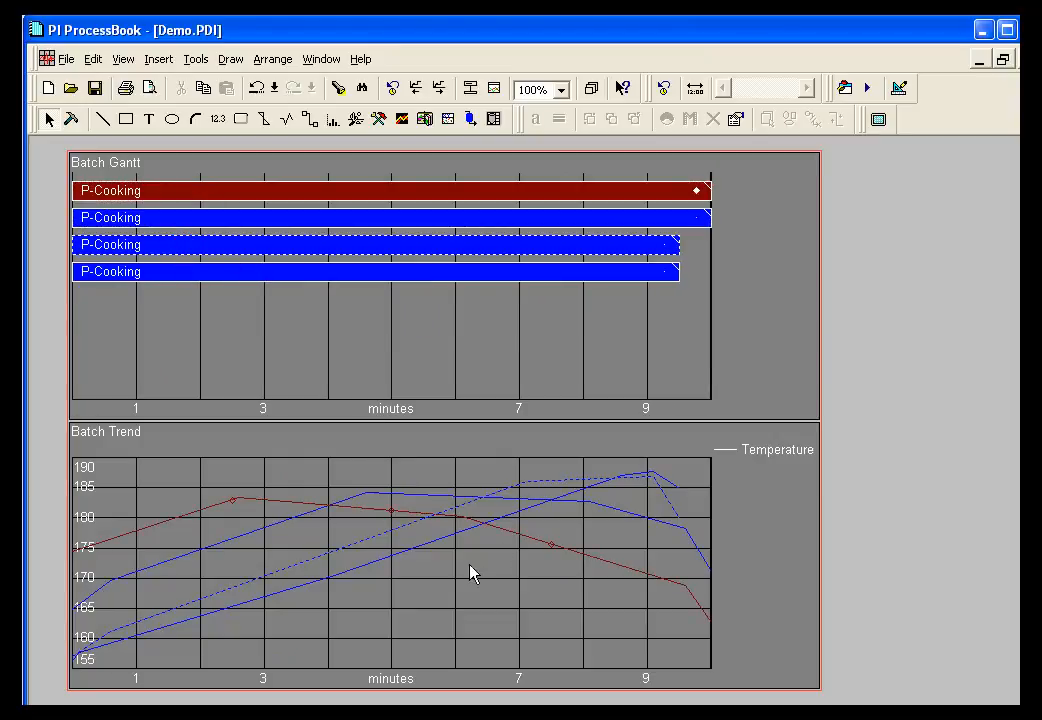
click(242, 271)
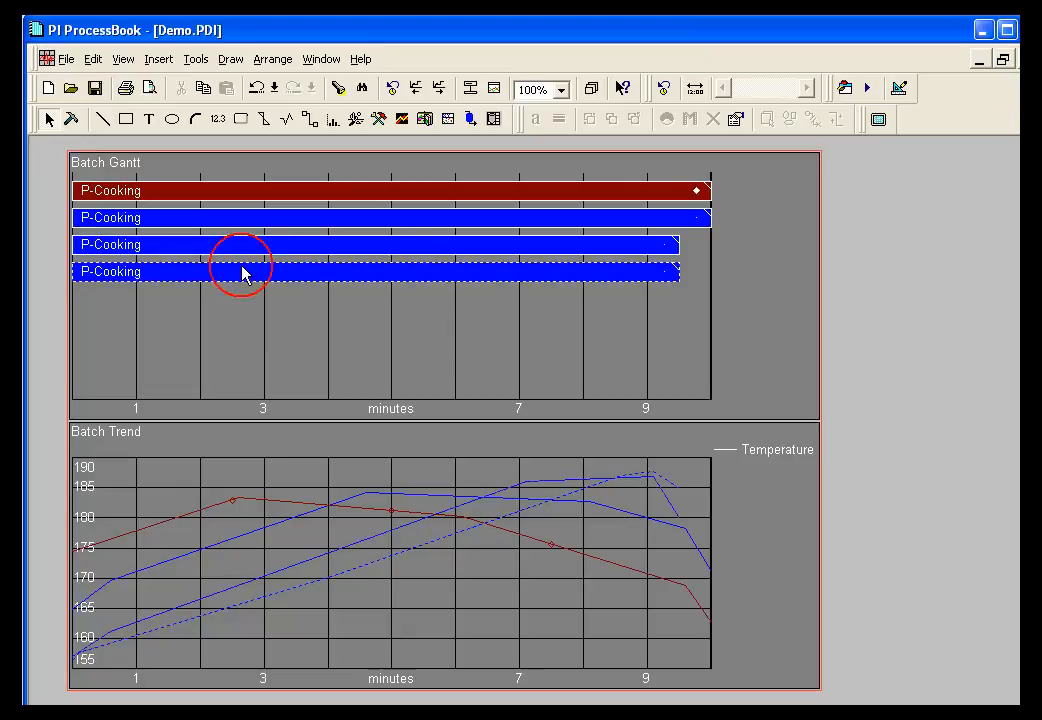
click(253, 515)
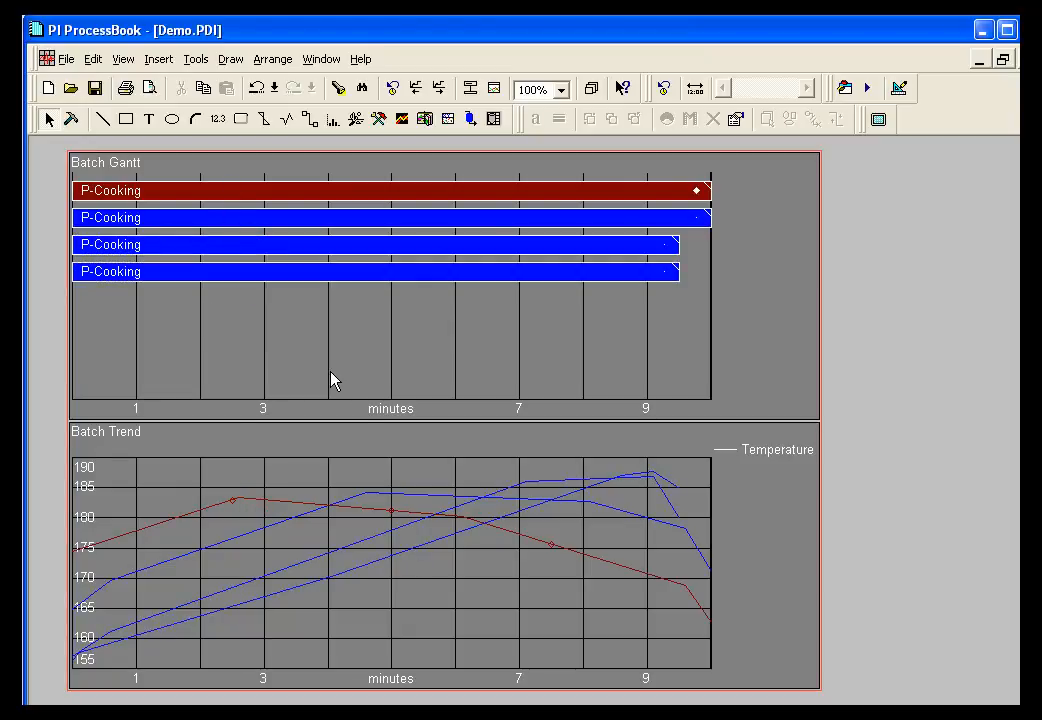
Step: Show the parent level of the P-Cooking phases and revert the Gantt chart to its original view
click(216, 191)
right_click(216, 191)
click(276, 231)
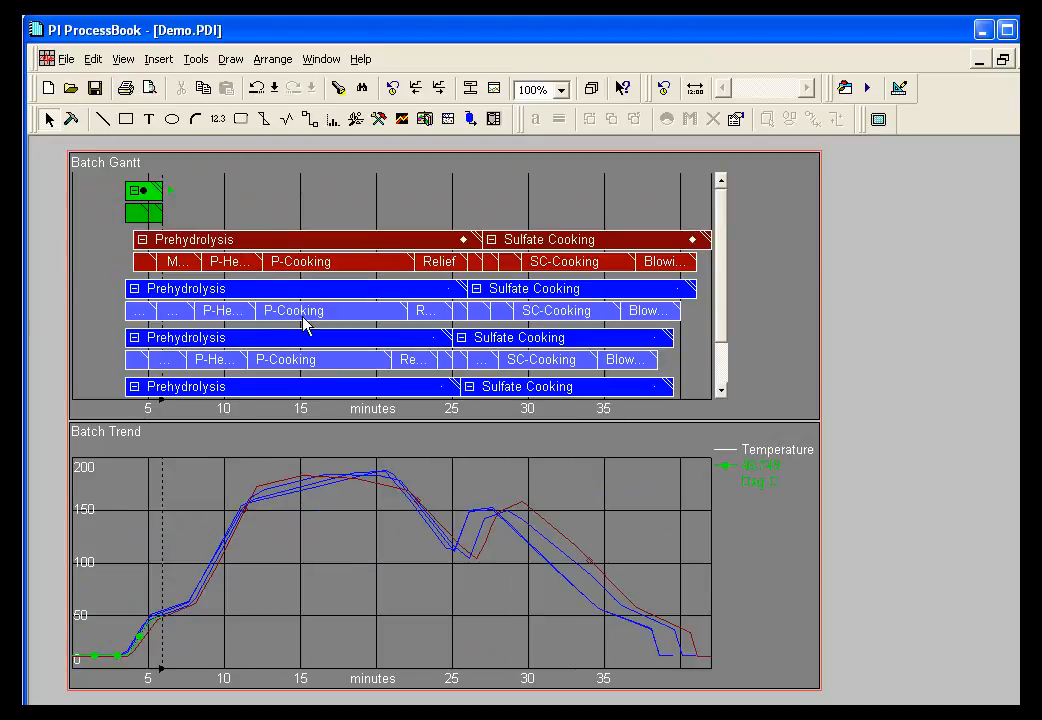
right_click(266, 199)
click(301, 329)
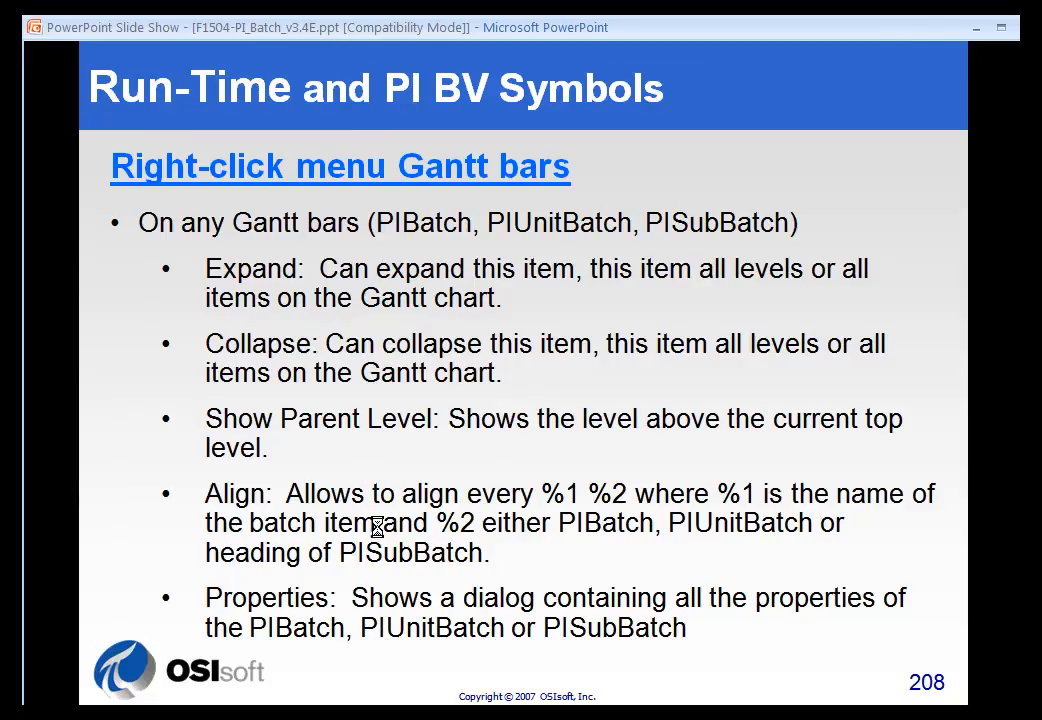
Step: Advance the PowerPoint slide show to the Process Value Analysis slide and return to the ProcessBook display
click(372, 528)
click(424, 510)
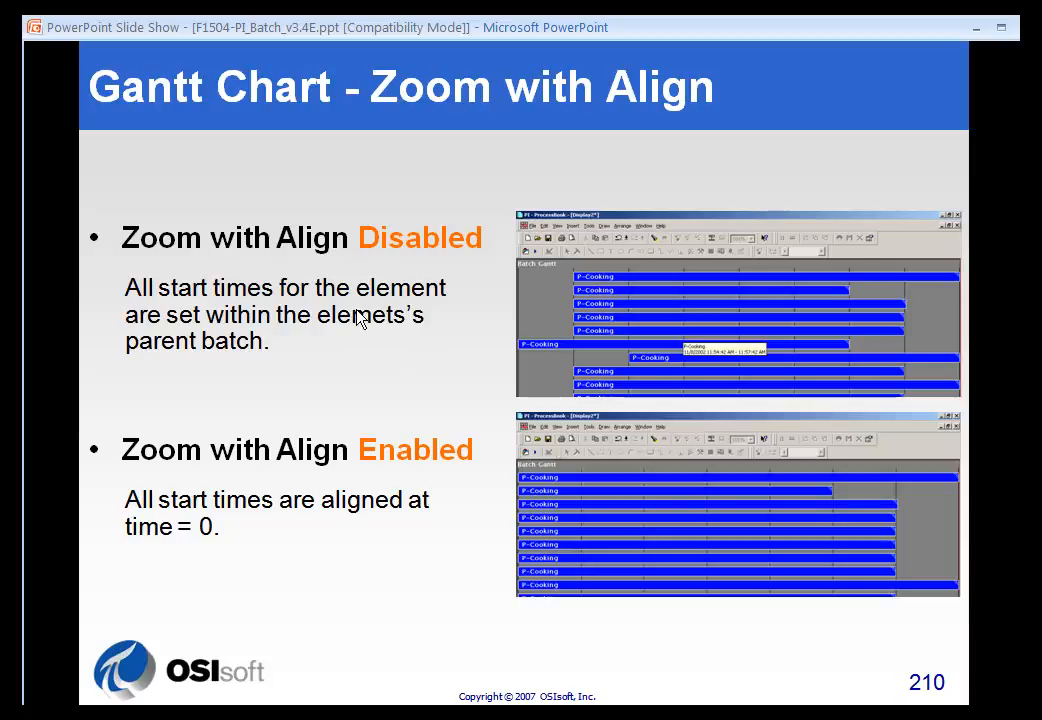
click(570, 371)
click(536, 506)
click(379, 263)
key(Right)
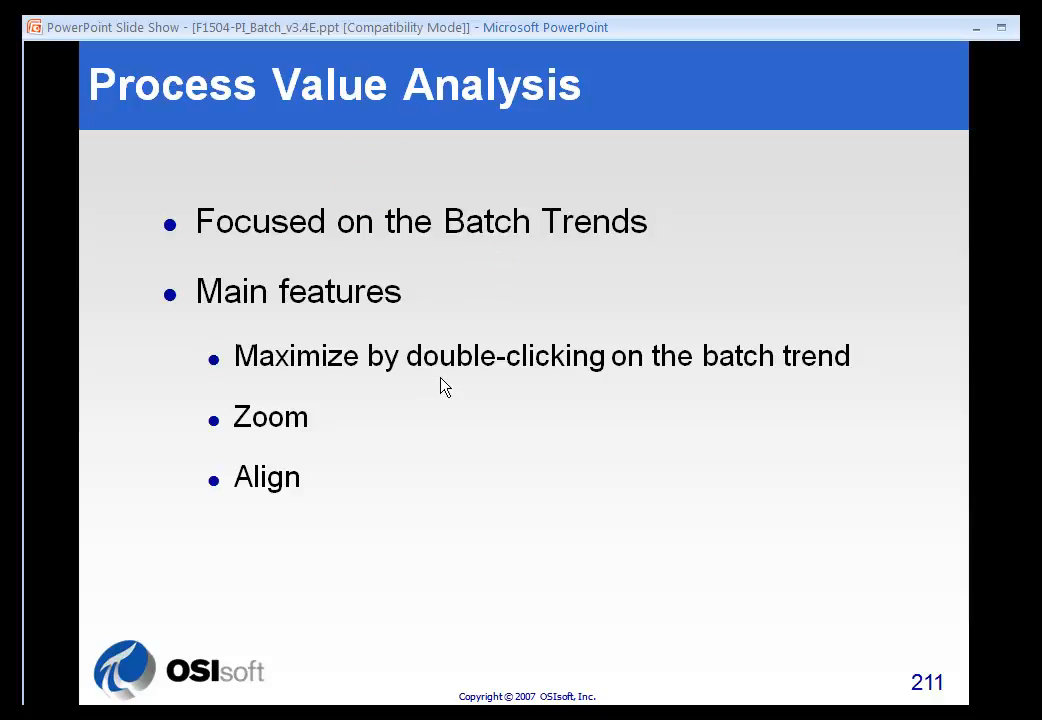
key(alt+Tab)
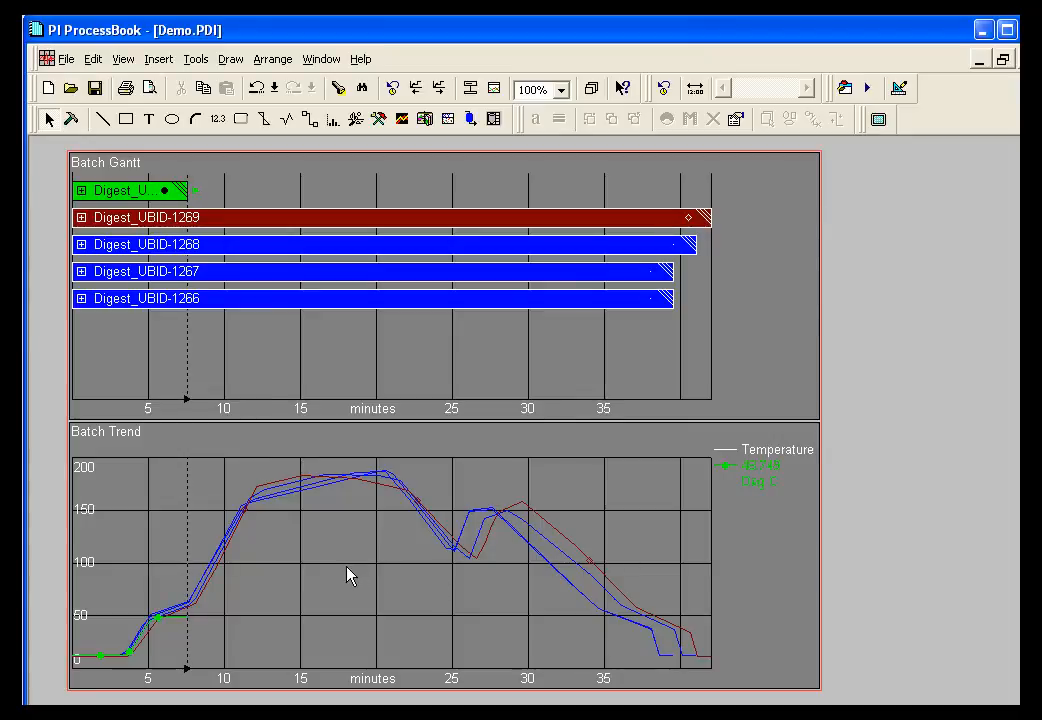
Step: Zoom into the batch trend from about 5 to 10 minutes and revert it to the full range
drag(140, 527, 232, 673)
right_click(230, 522)
click(256, 548)
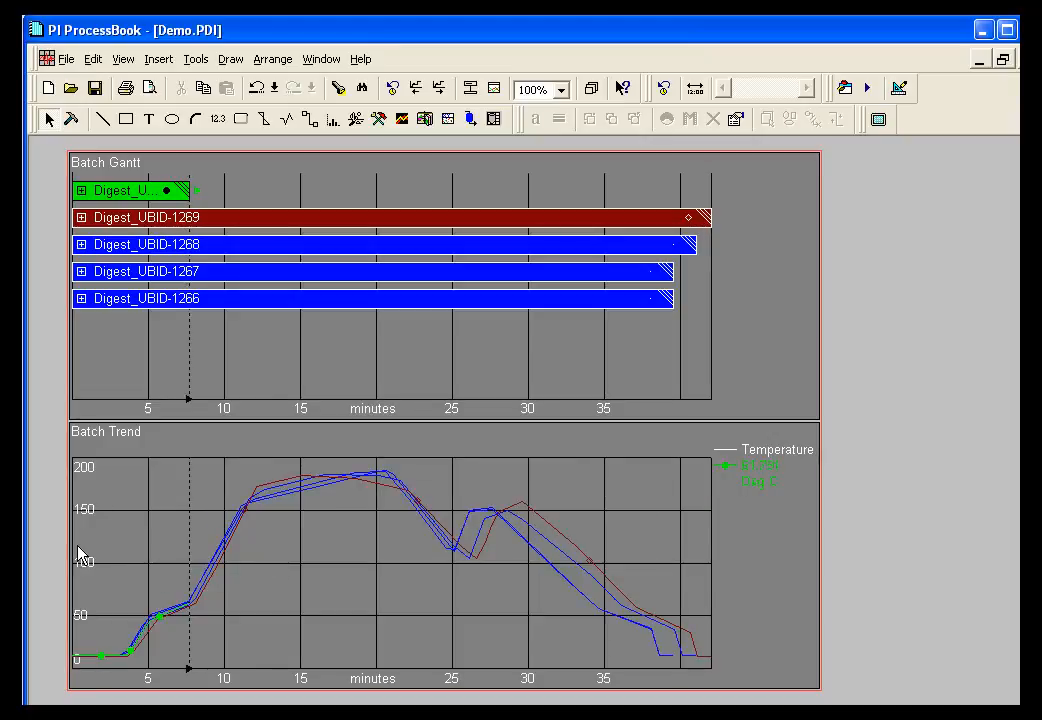
Step: Place a trend cursor at about 17 minutes on the batch trend to read the temperatures, and remove it
drag(78, 543, 345, 556)
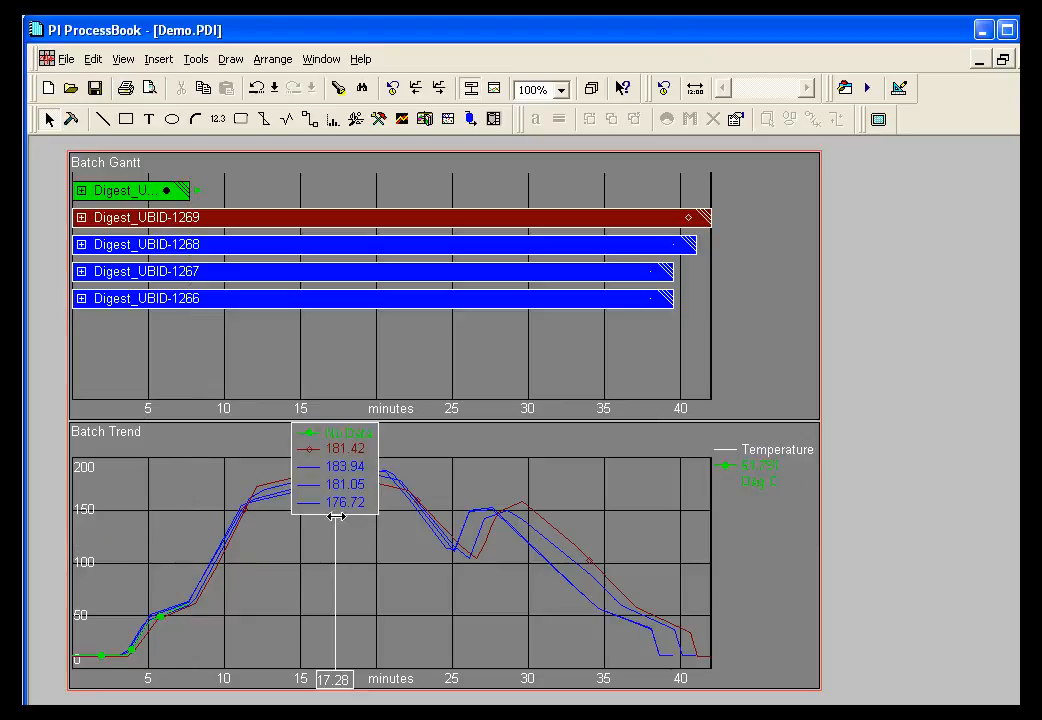
click(471, 88)
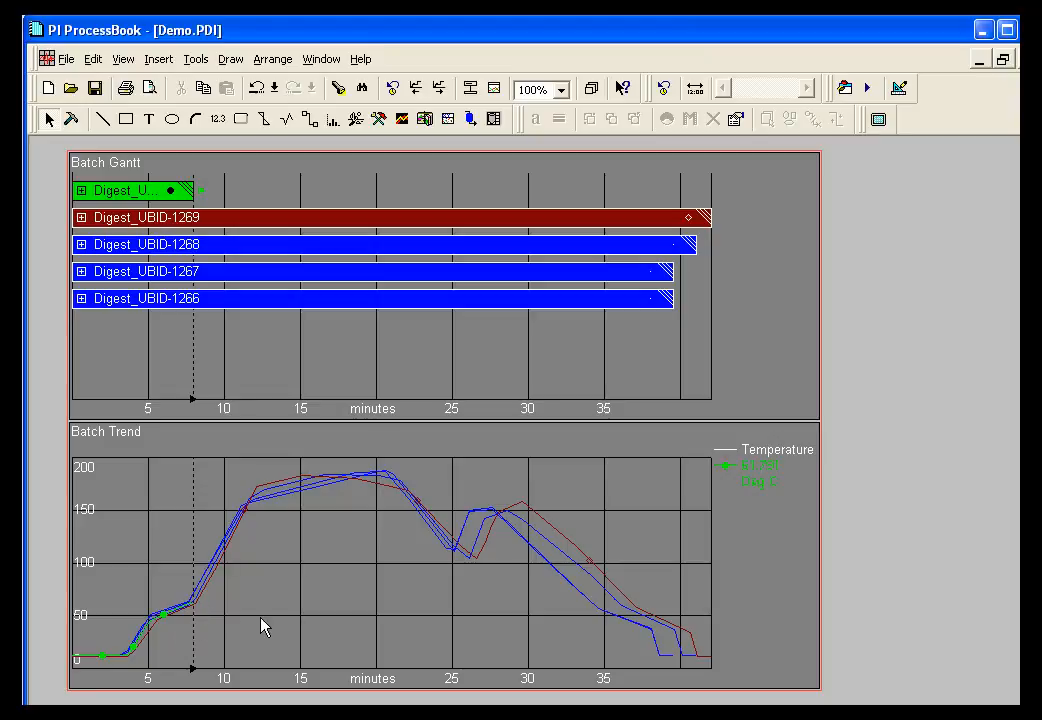
Step: Zoom into the batch trend around 6 to 9 minutes and again around 6 to 12 minutes, reverting after each zoom
drag(171, 567, 213, 636)
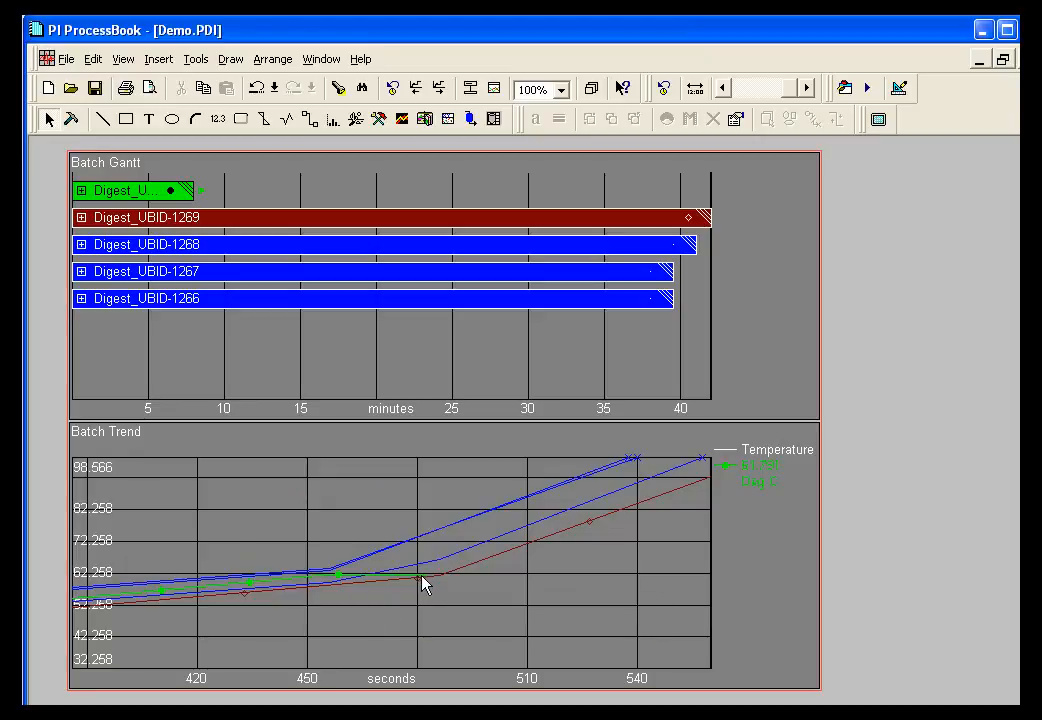
right_click(286, 506)
click(305, 528)
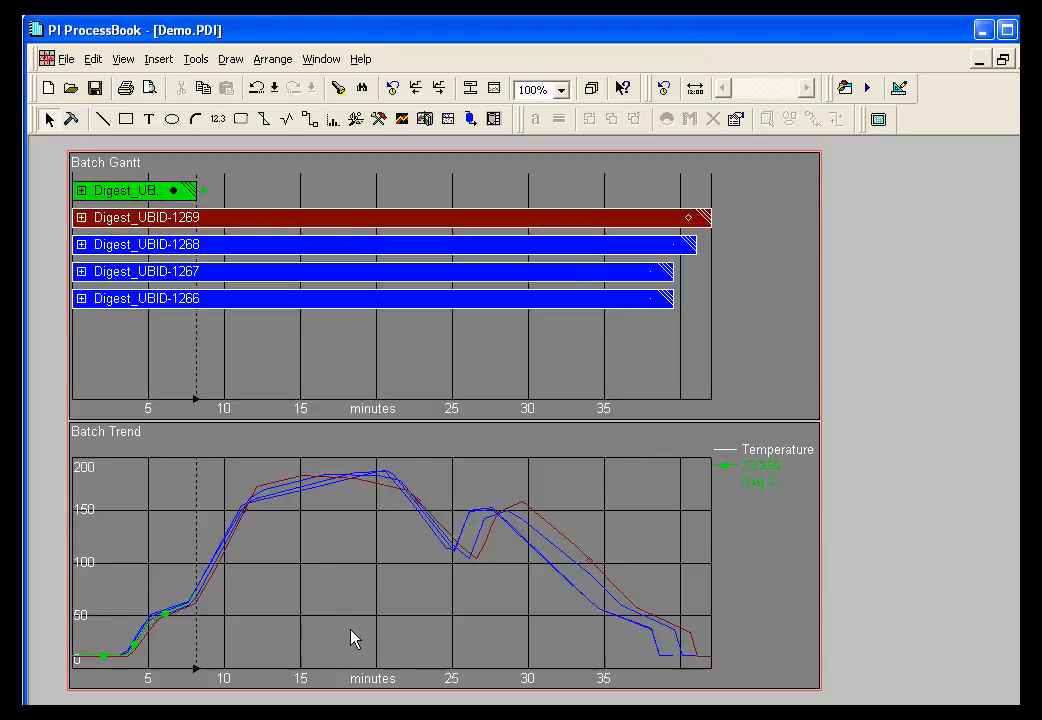
drag(168, 557, 251, 650)
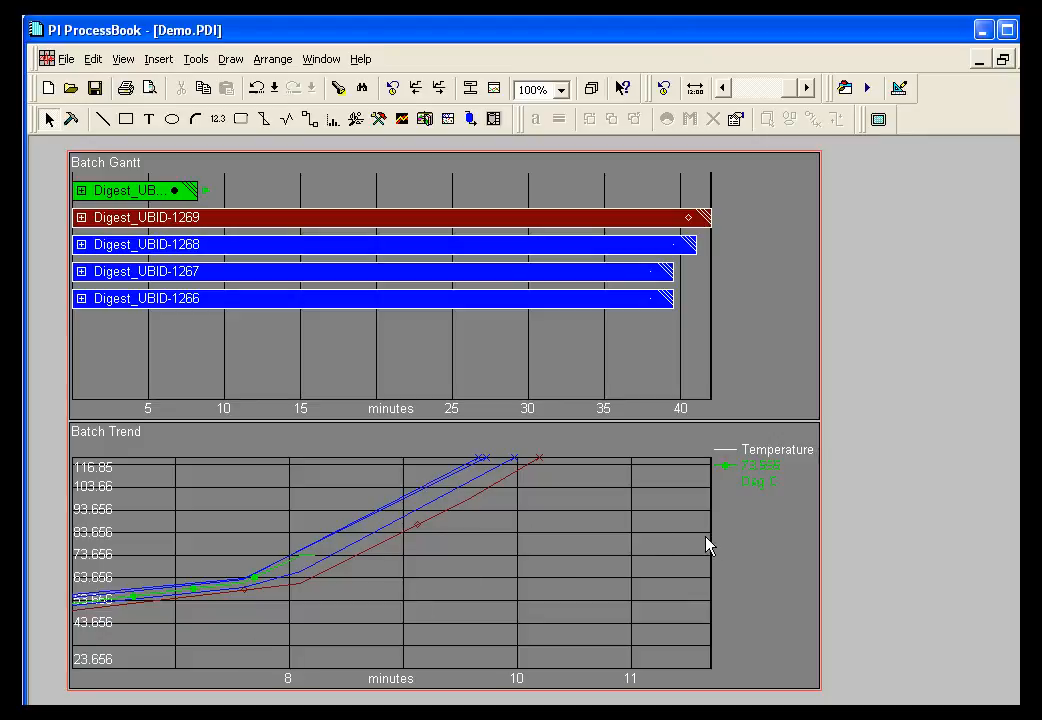
right_click(252, 500)
click(262, 517)
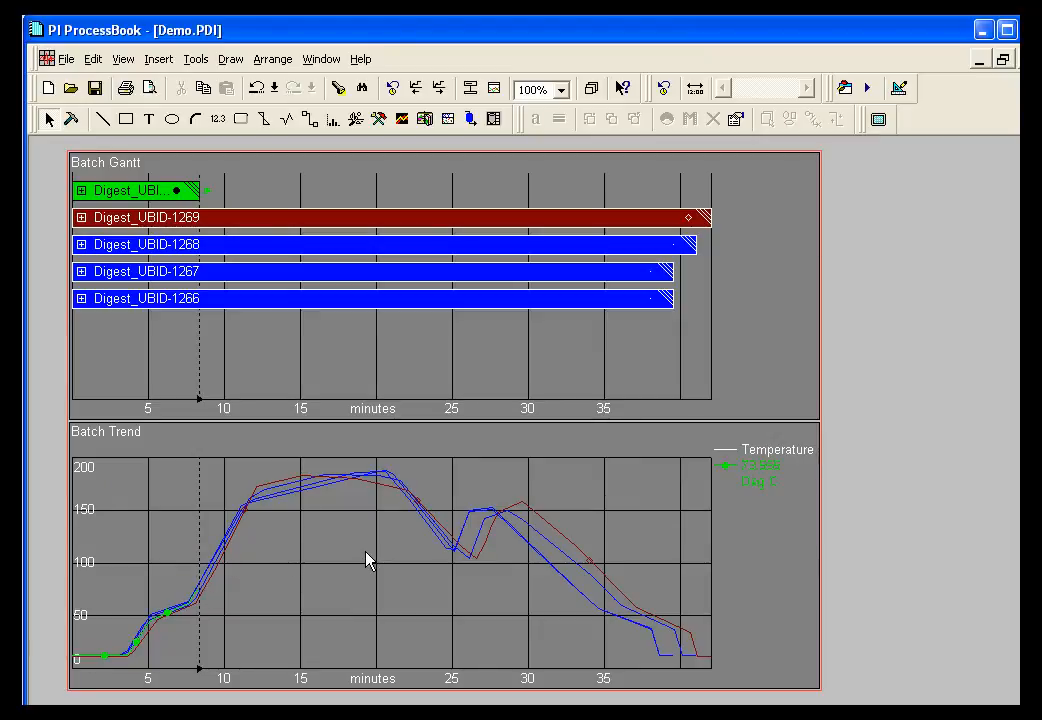
Step: Draw a new batch view symbol covering most of the empty Demo.PDI display
key(alt+Tab)
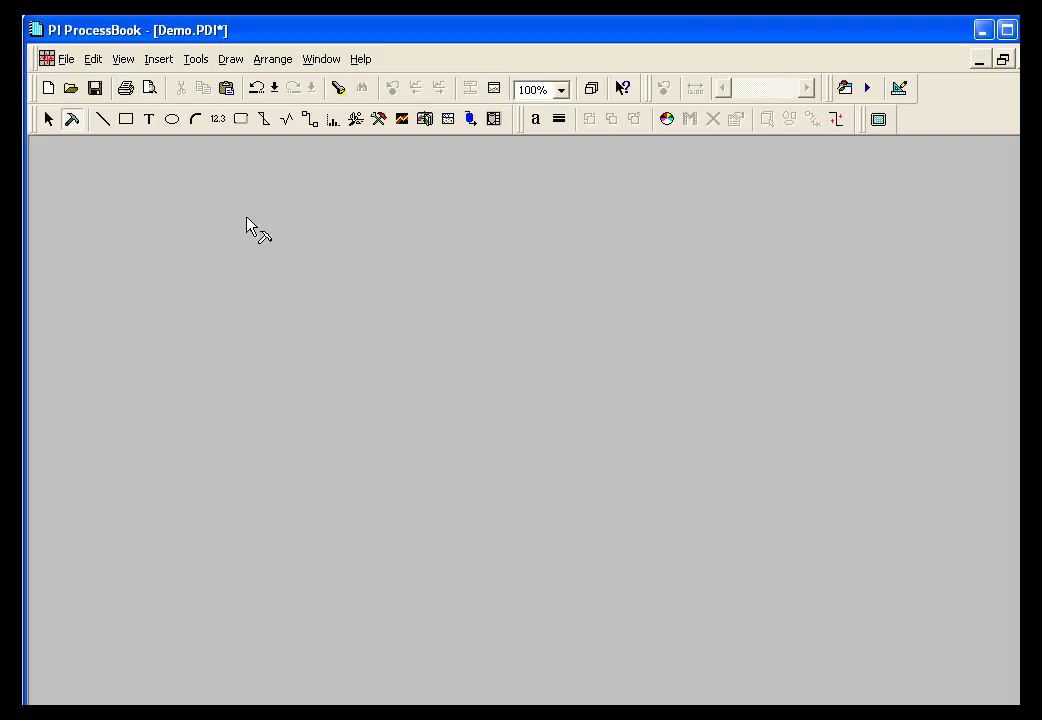
click(231, 59)
click(243, 404)
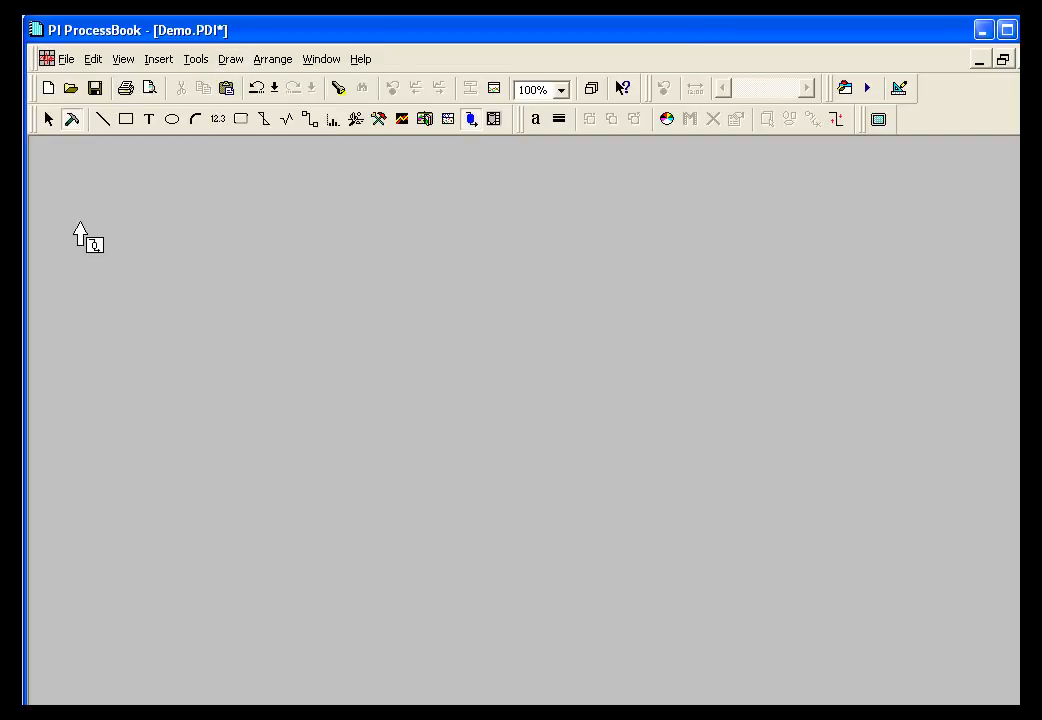
mouse_move(43, 147)
mouse_down()
mouse_move(541, 472)
mouse_move(916, 672)
mouse_up()
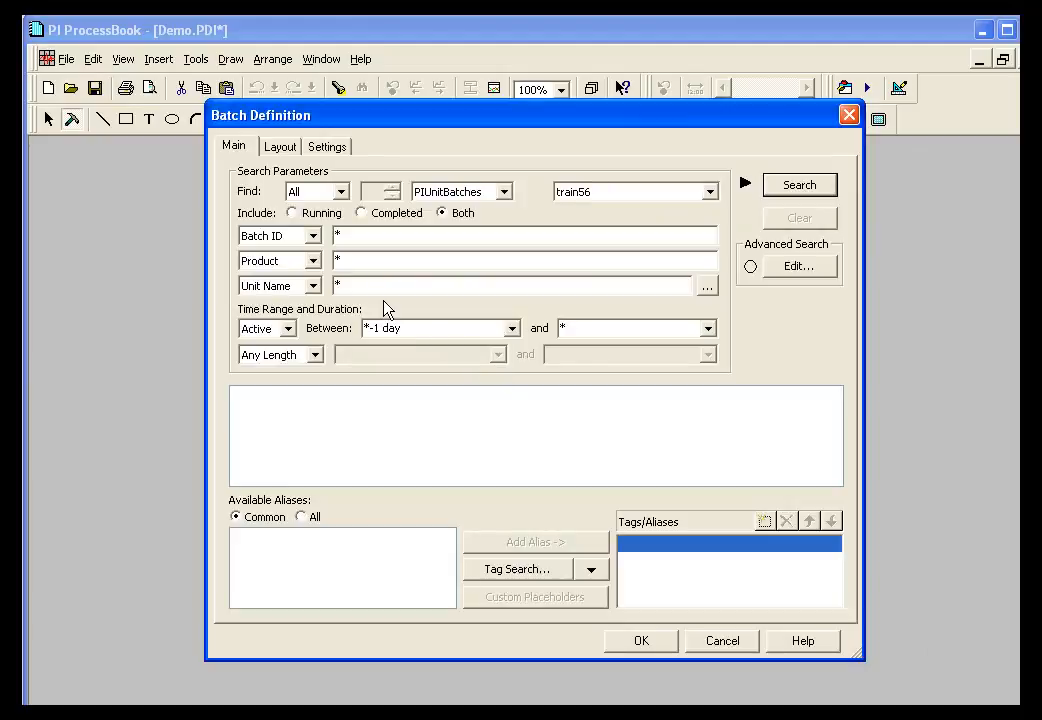
Step: Set the batch search's unit name to Digester 1 and include the Search and Results symbols in the layout
click(360, 286)
key(BackSpace)
text(Digester 1)
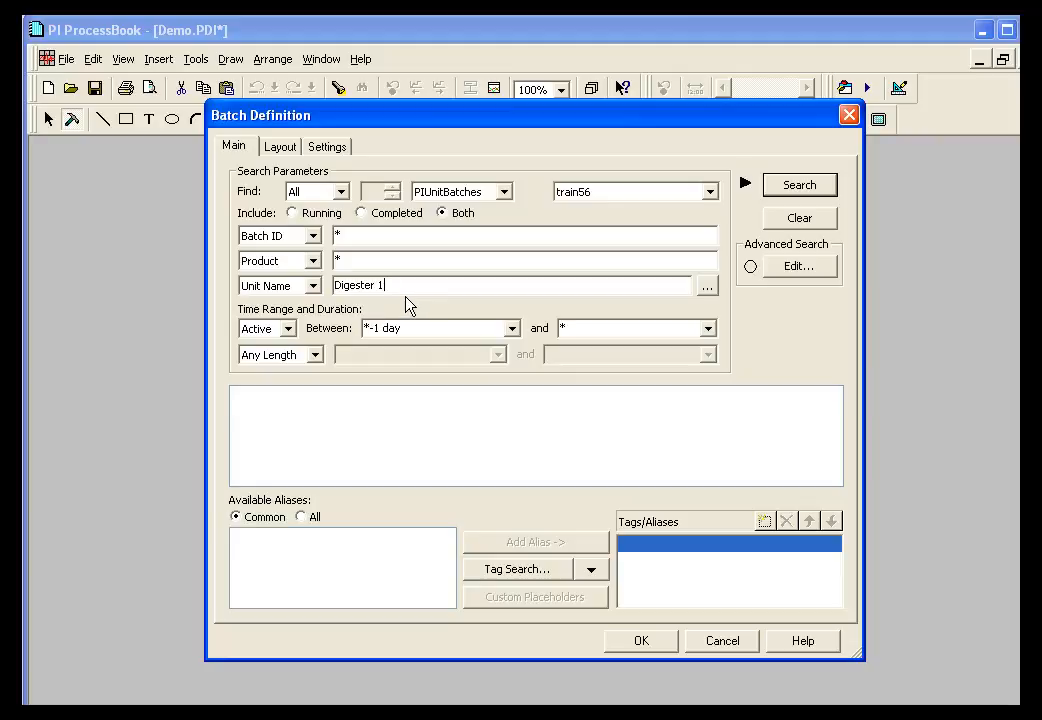
click(280, 146)
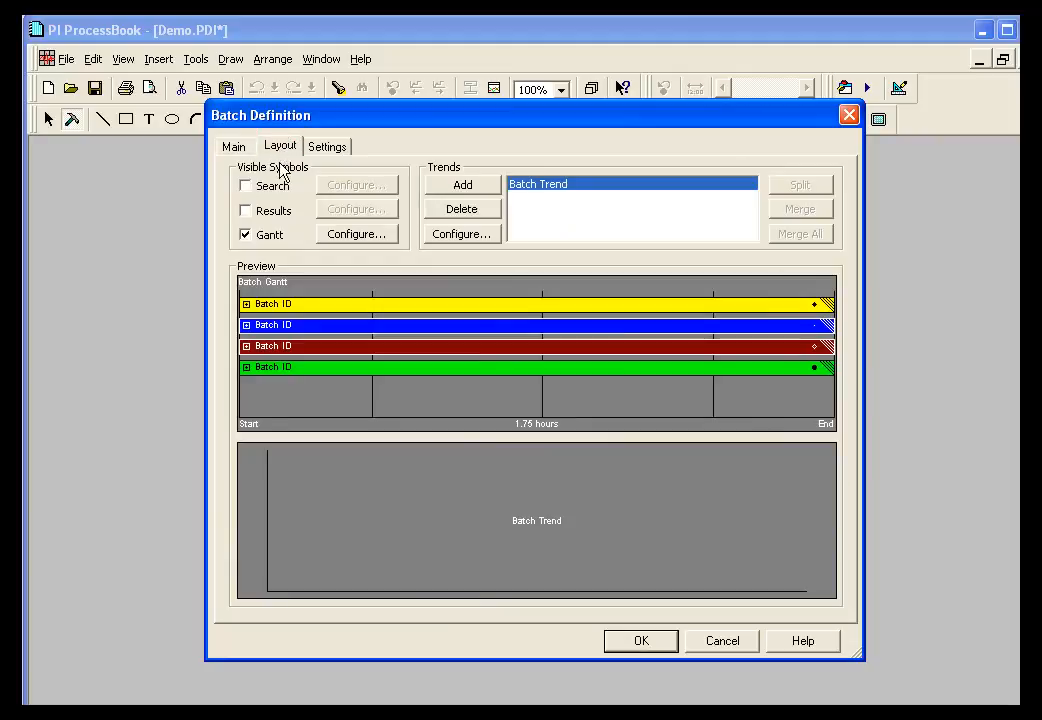
click(246, 185)
click(246, 211)
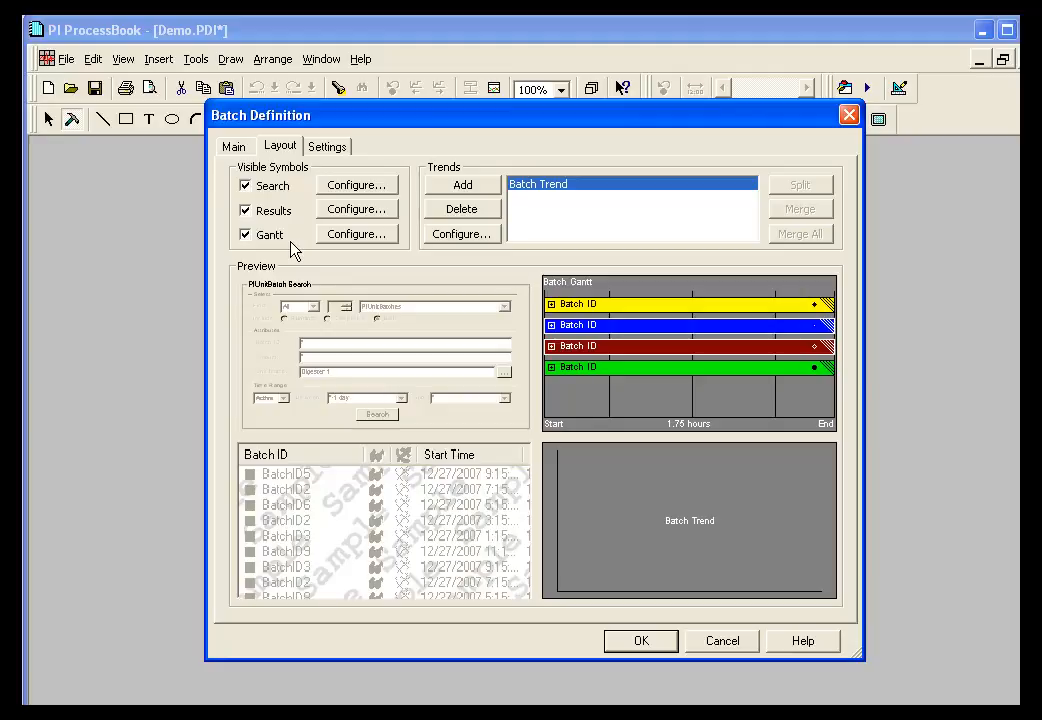
Step: Configure the search symbol without Select, Batch ID and Product but with Duration and Filter, and accept the batch definition
click(345, 187)
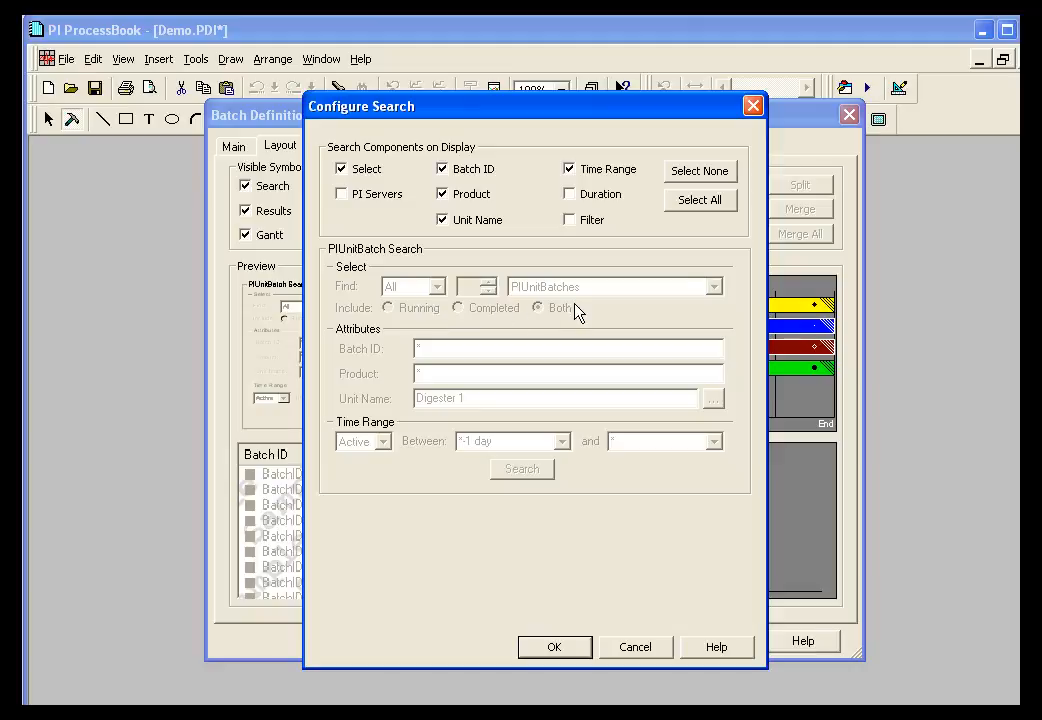
click(341, 169)
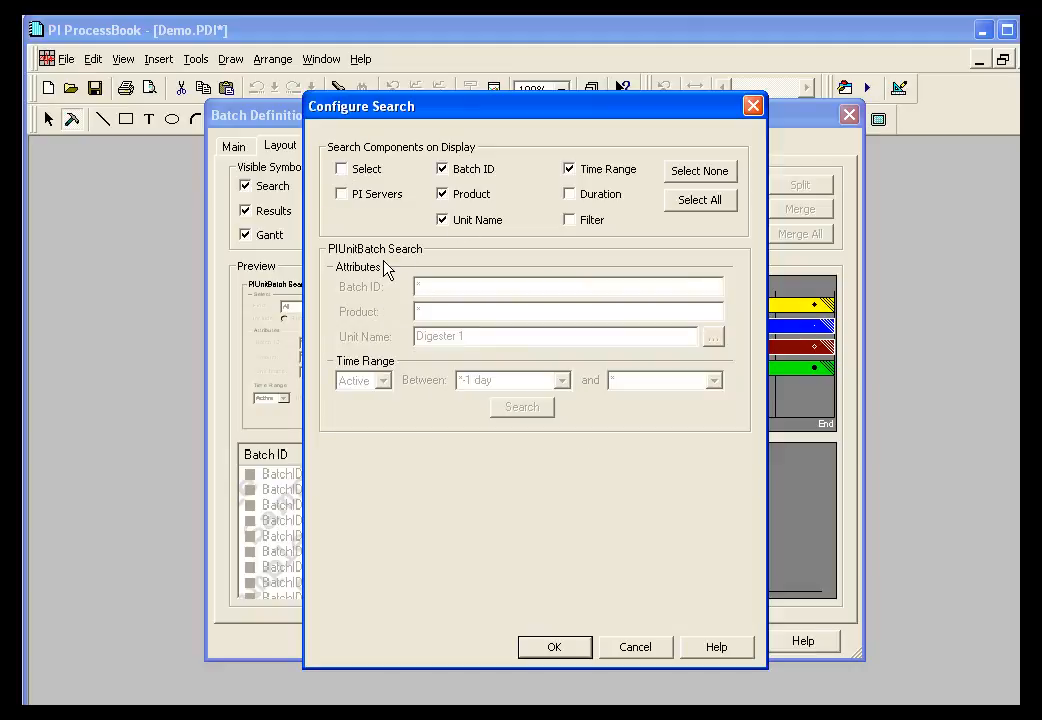
click(442, 169)
click(442, 194)
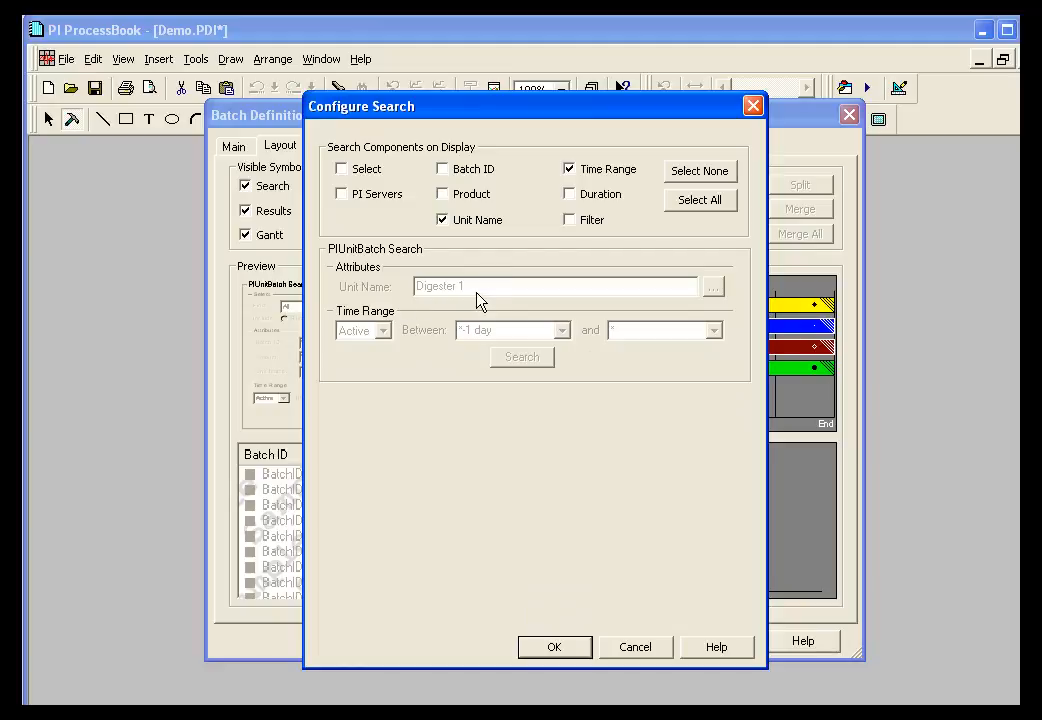
click(570, 220)
click(569, 194)
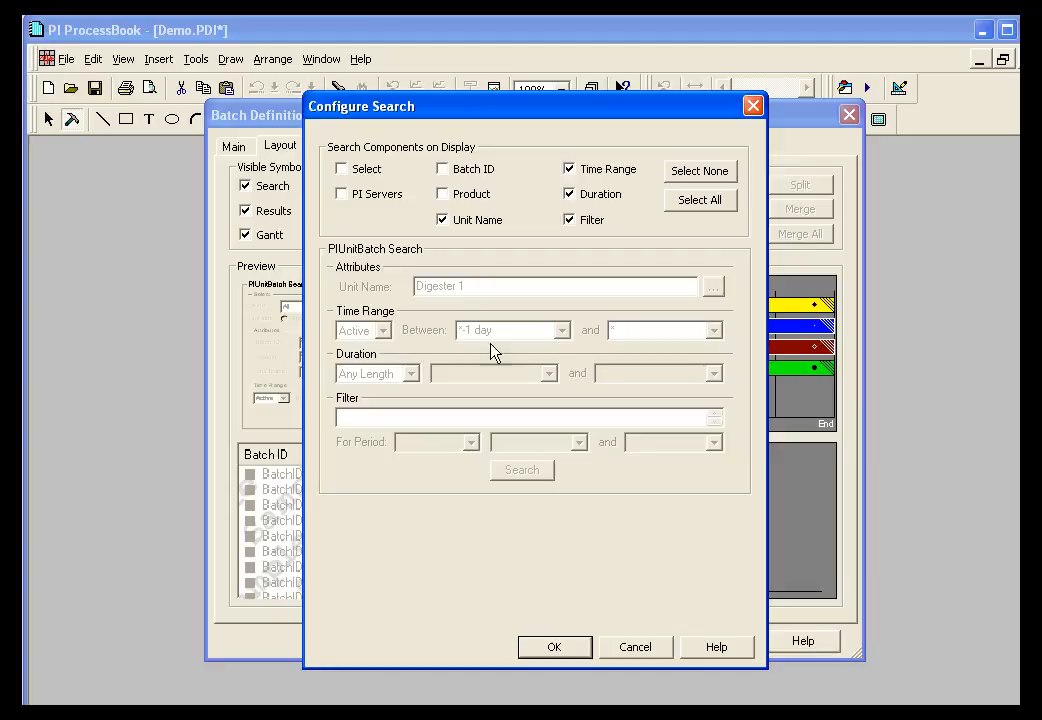
click(560, 651)
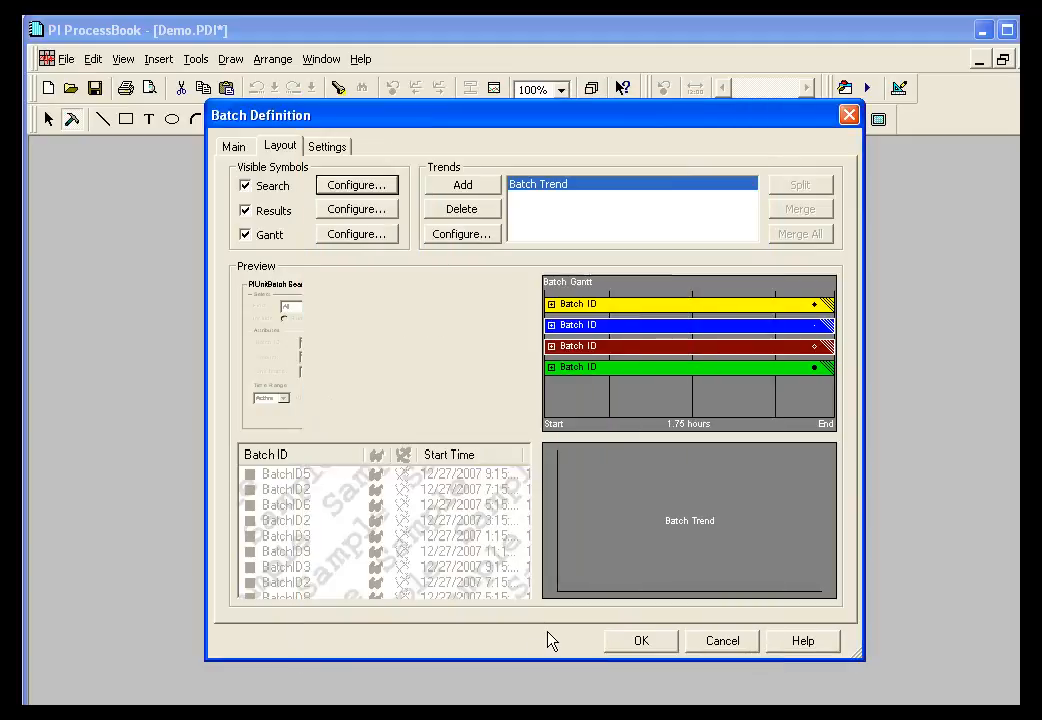
click(641, 644)
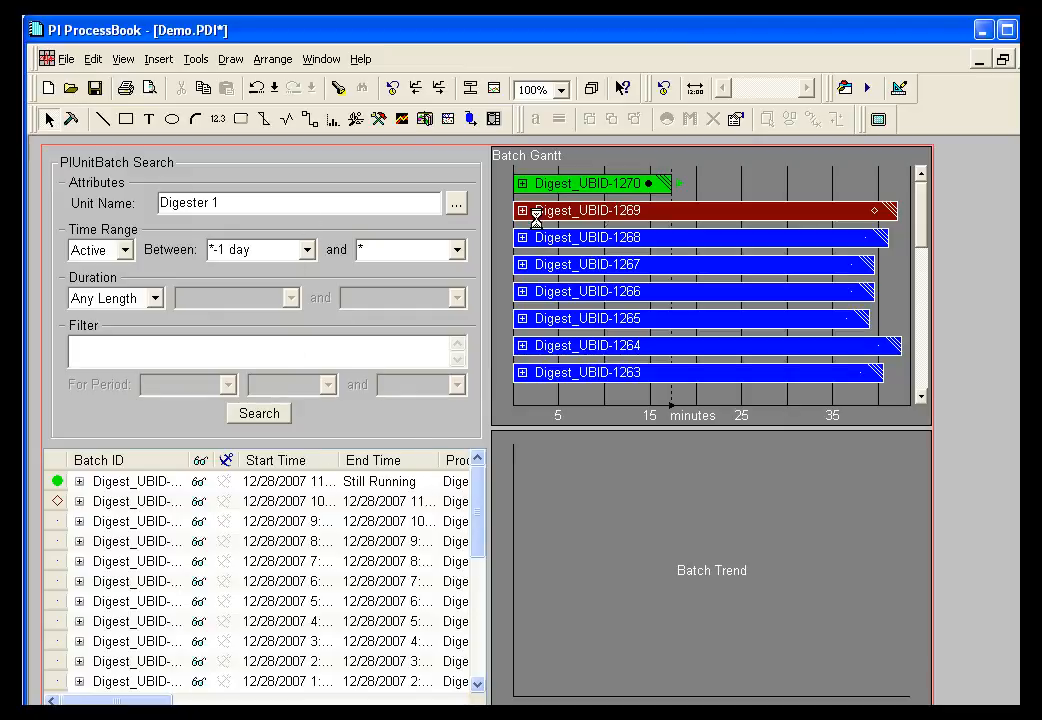
Step: Filter the batch search on 'temperature' > 185 for a period greater than 5%
click(226, 200)
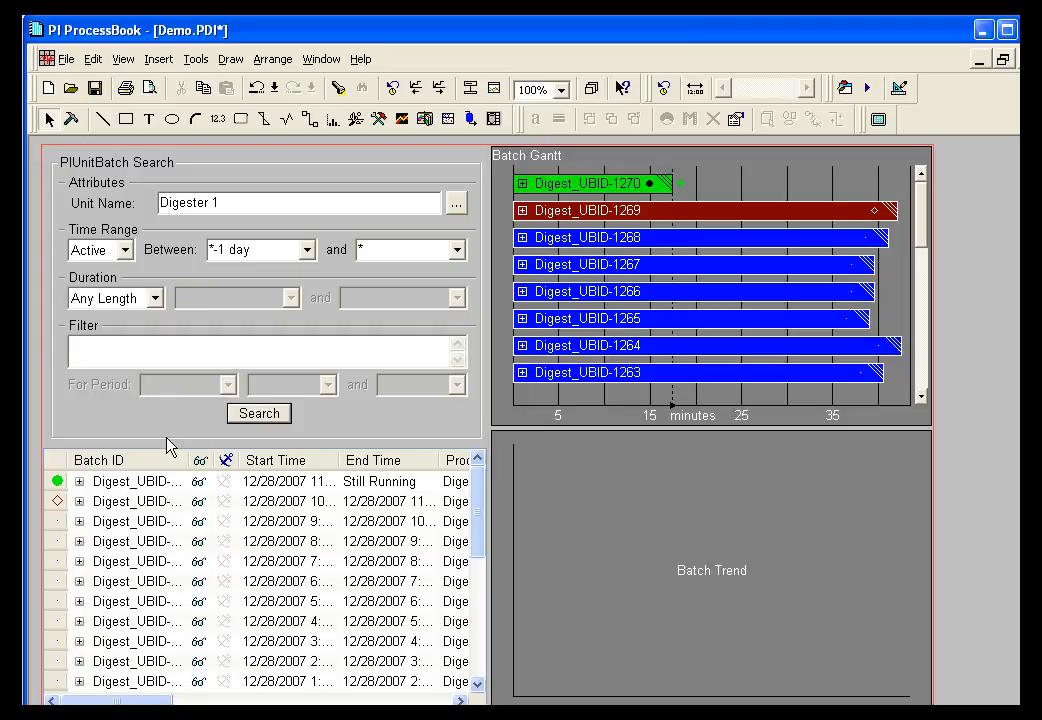
click(497, 190)
click(247, 349)
text('temperature)
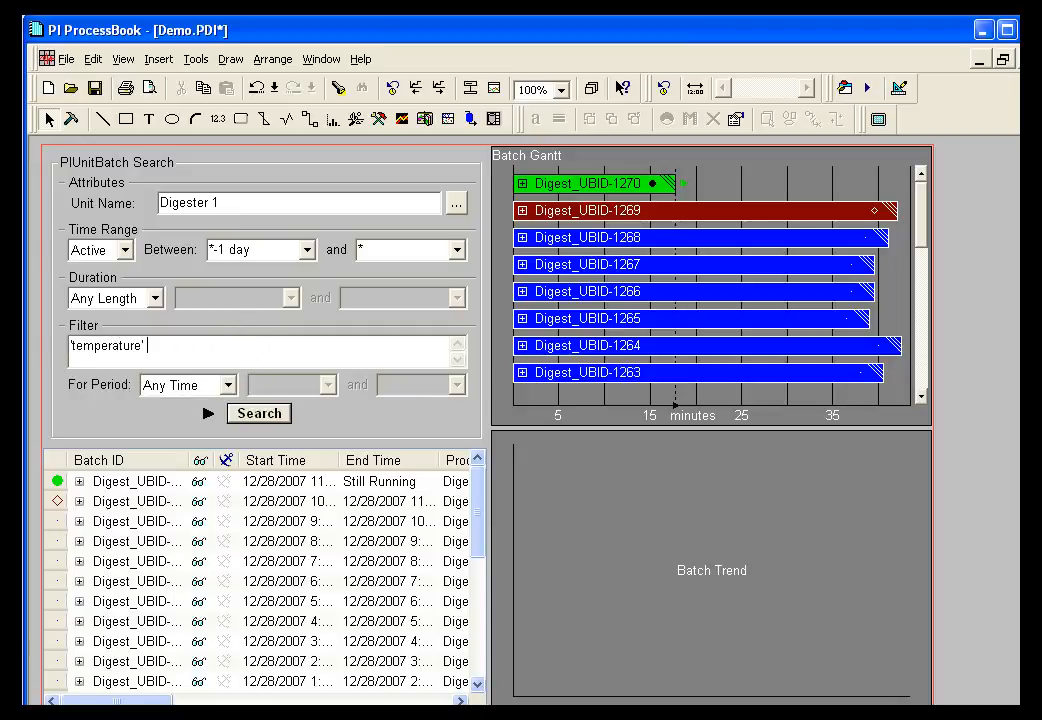
text(' > 18)
click(227, 385)
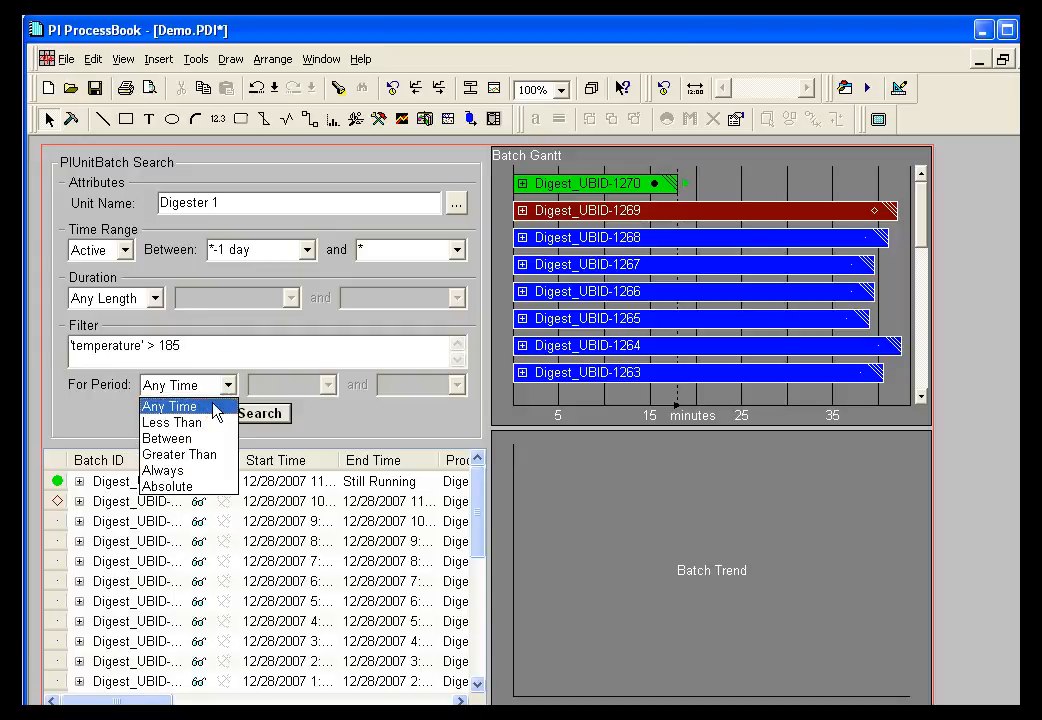
click(190, 454)
click(329, 385)
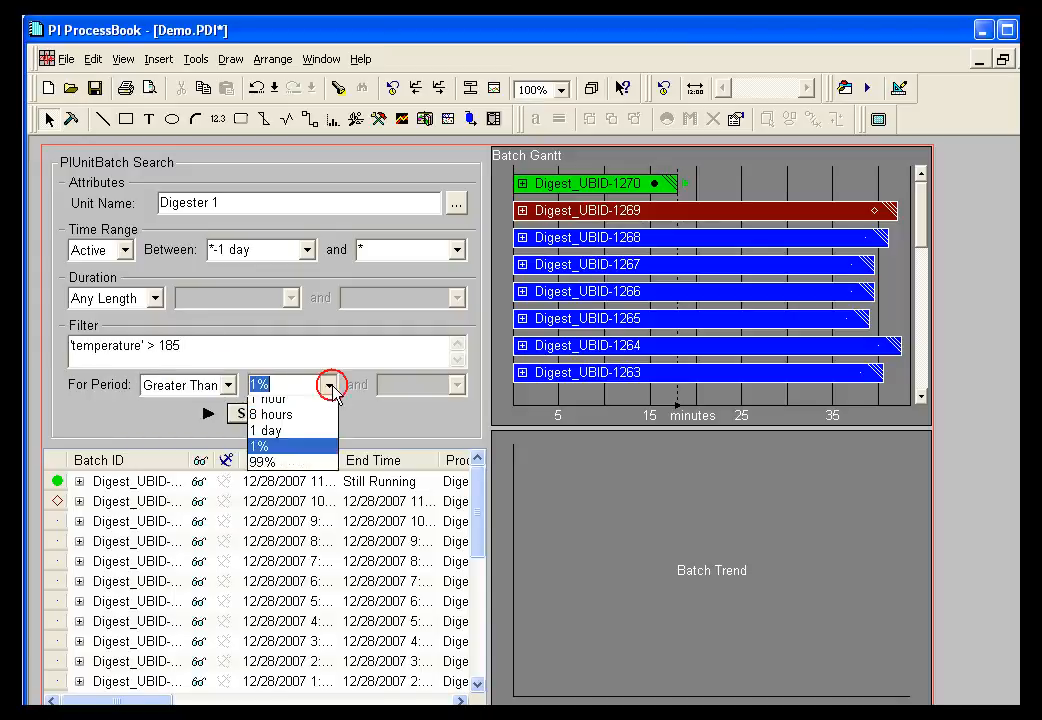
click(273, 393)
text(5%)
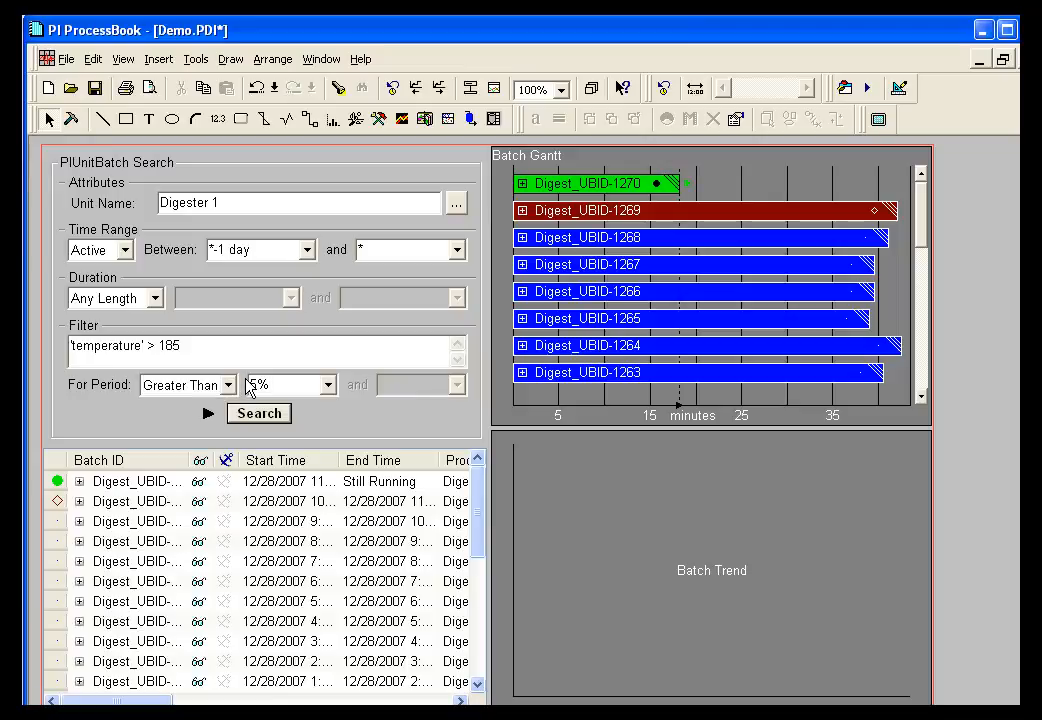
Step: Limit the batch duration to shorter than 75m and run the search
click(155, 298)
click(136, 336)
click(242, 297)
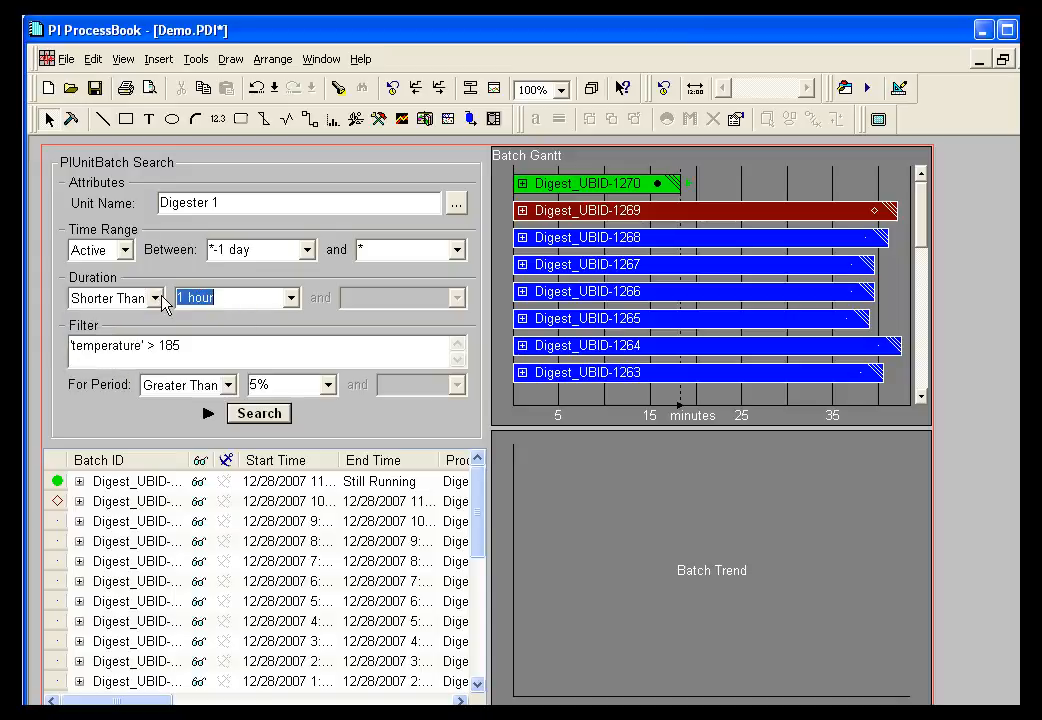
text(75m)
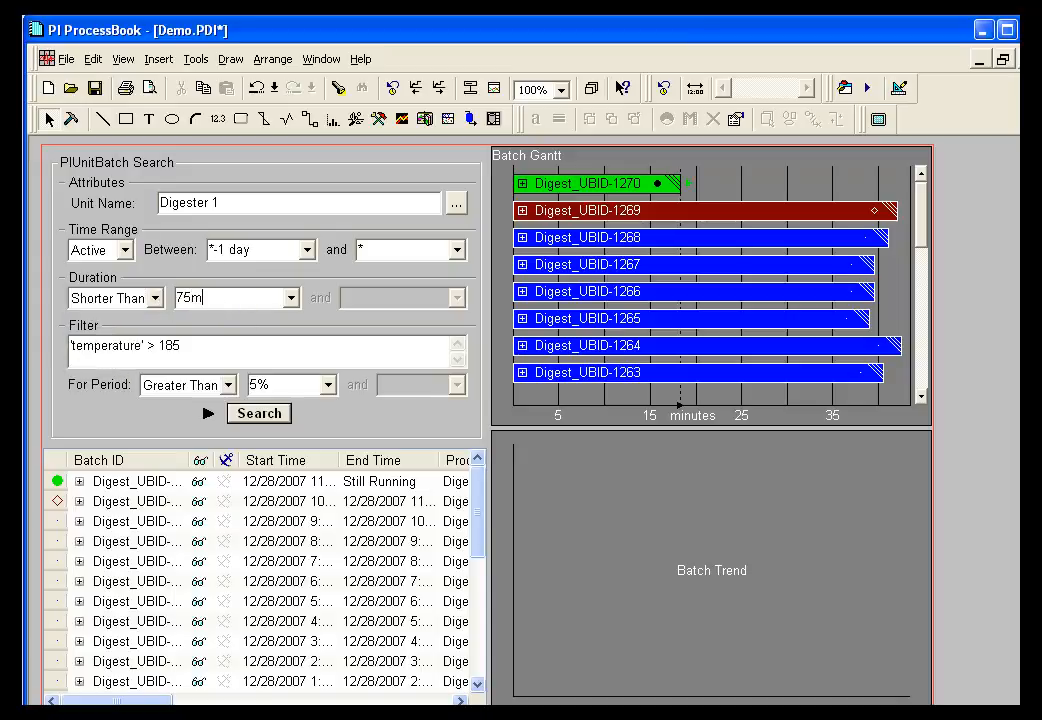
click(270, 413)
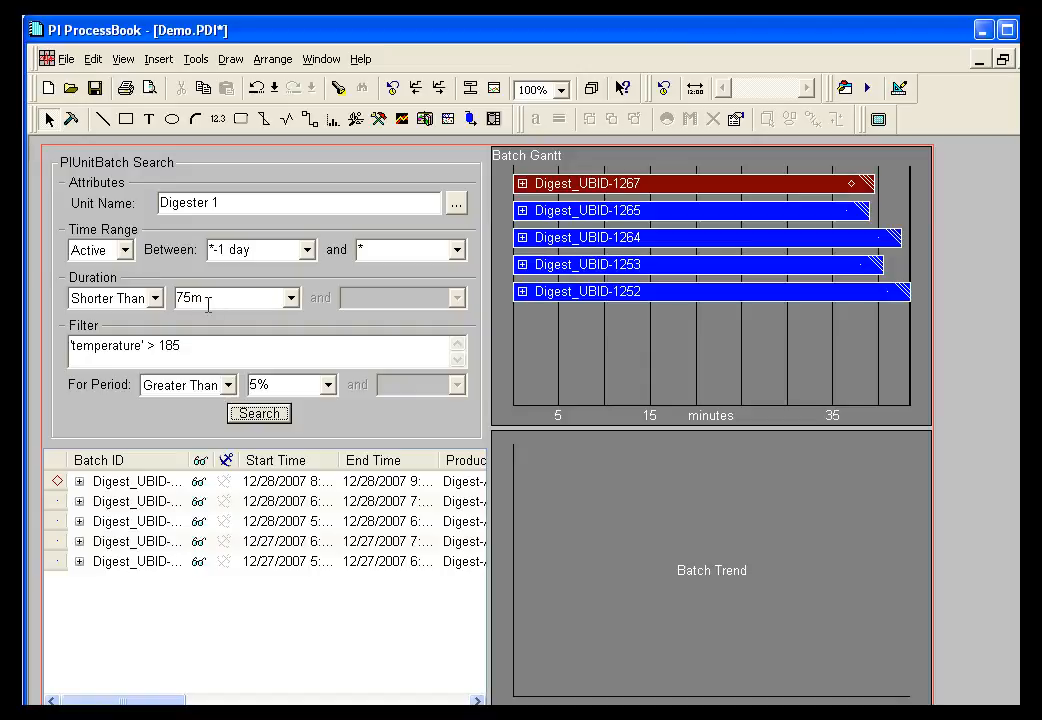
Step: Set the search's time range to batches ended between *-12h and *
click(155, 298)
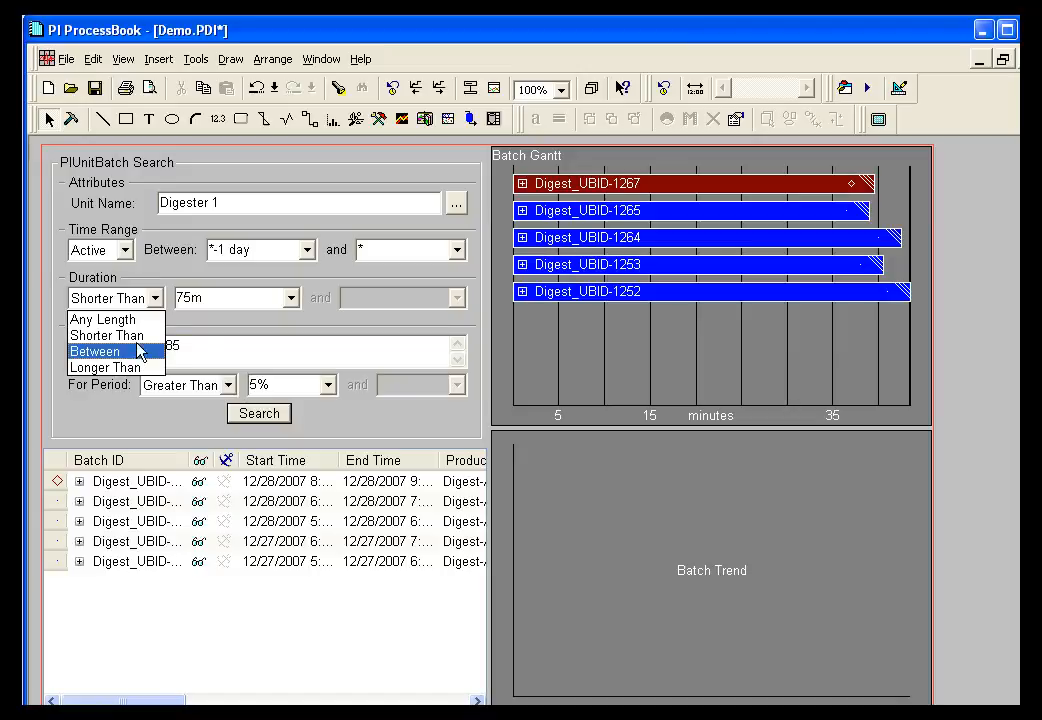
click(136, 256)
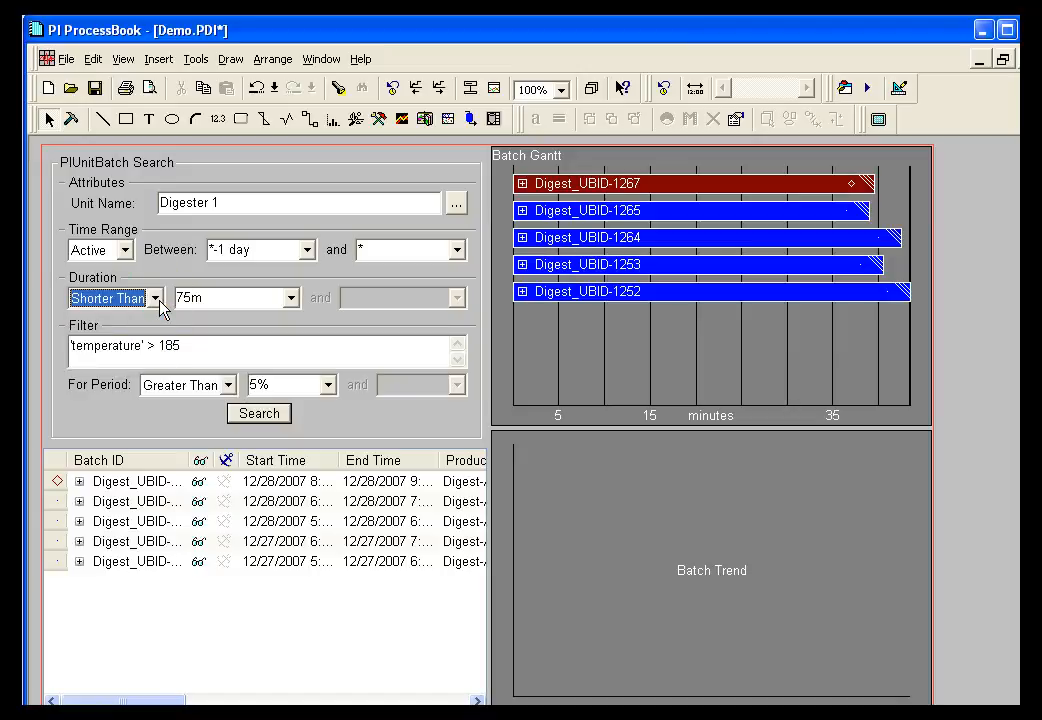
click(125, 250)
click(109, 321)
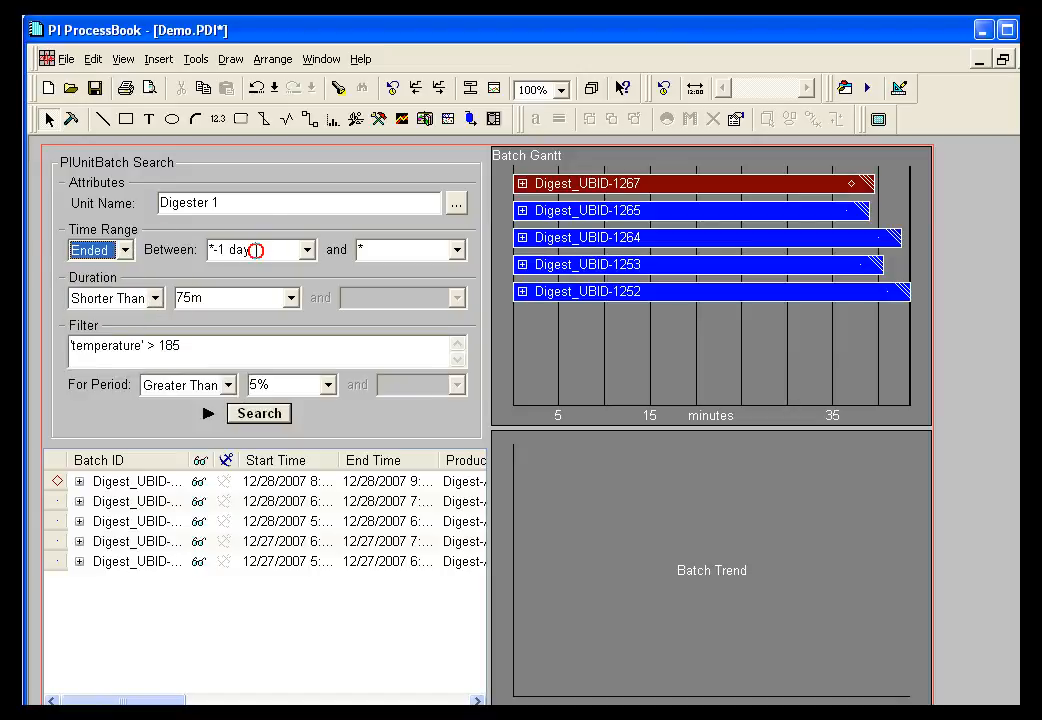
click(256, 250)
text(*-12h)
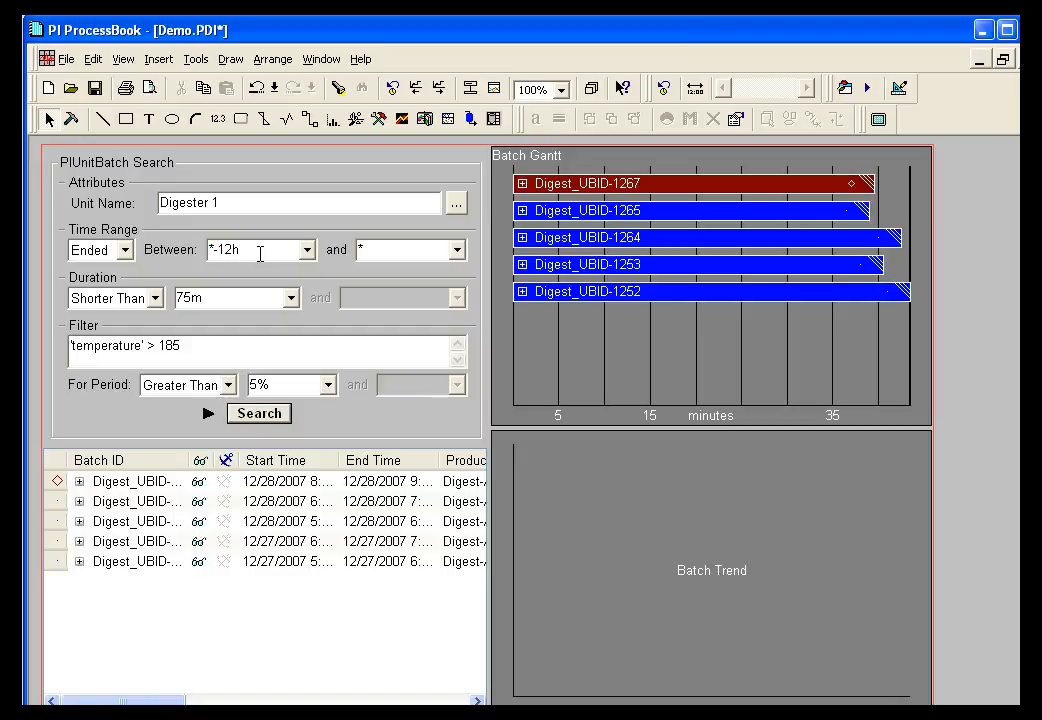
Step: Set the batch duration criterion to between 40m and 60m
click(155, 298)
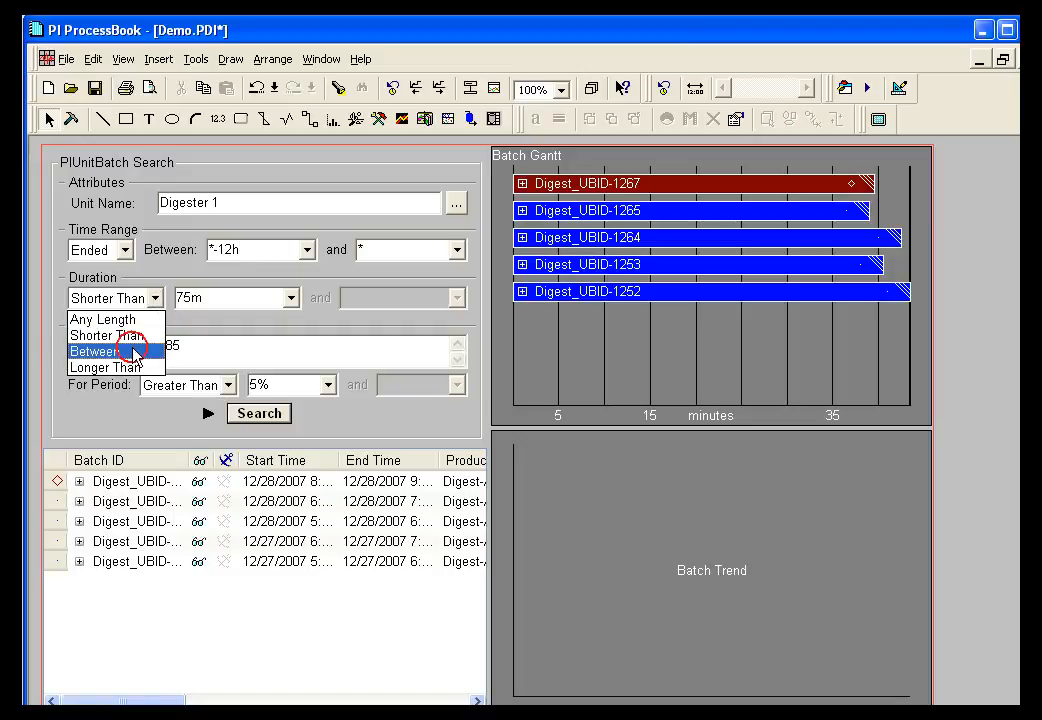
click(132, 352)
double_click(215, 297)
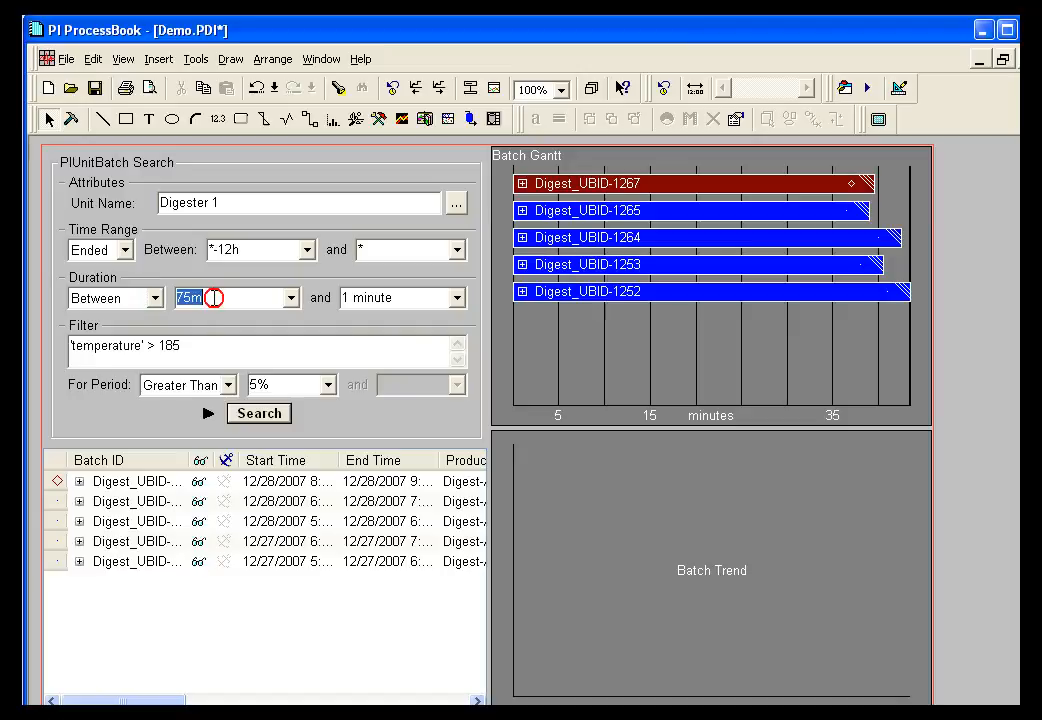
text(40)
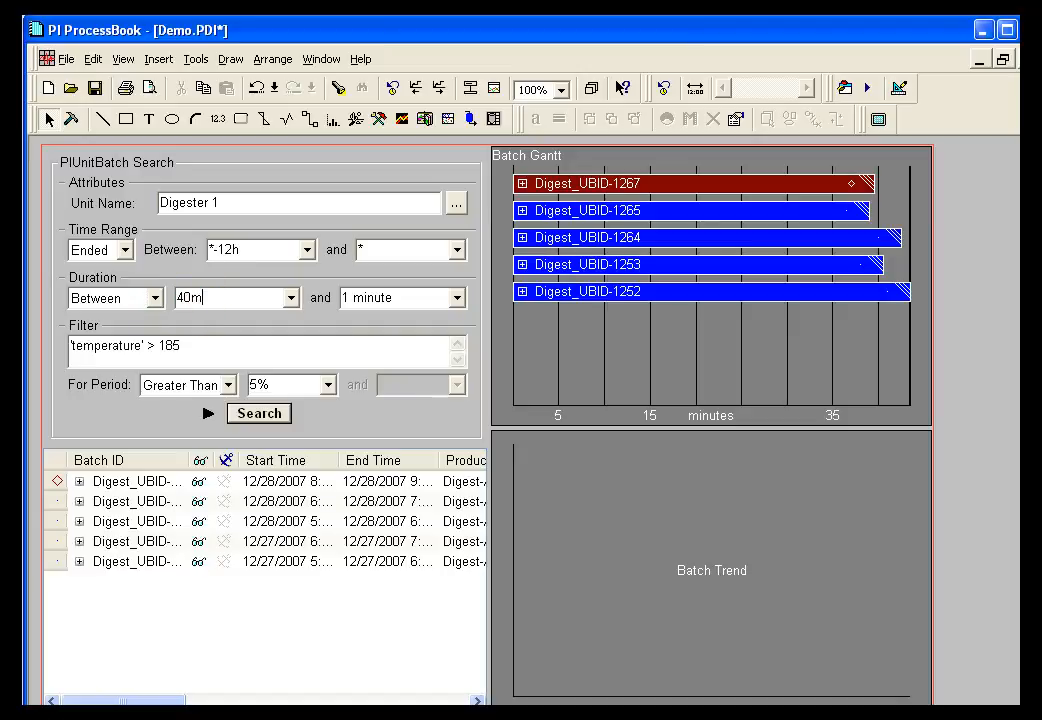
text(m)
key(Tab)
text(60)
Step: Clear the temperature filter expression and run the batch search
drag(267, 345, 28, 346)
key(Delete)
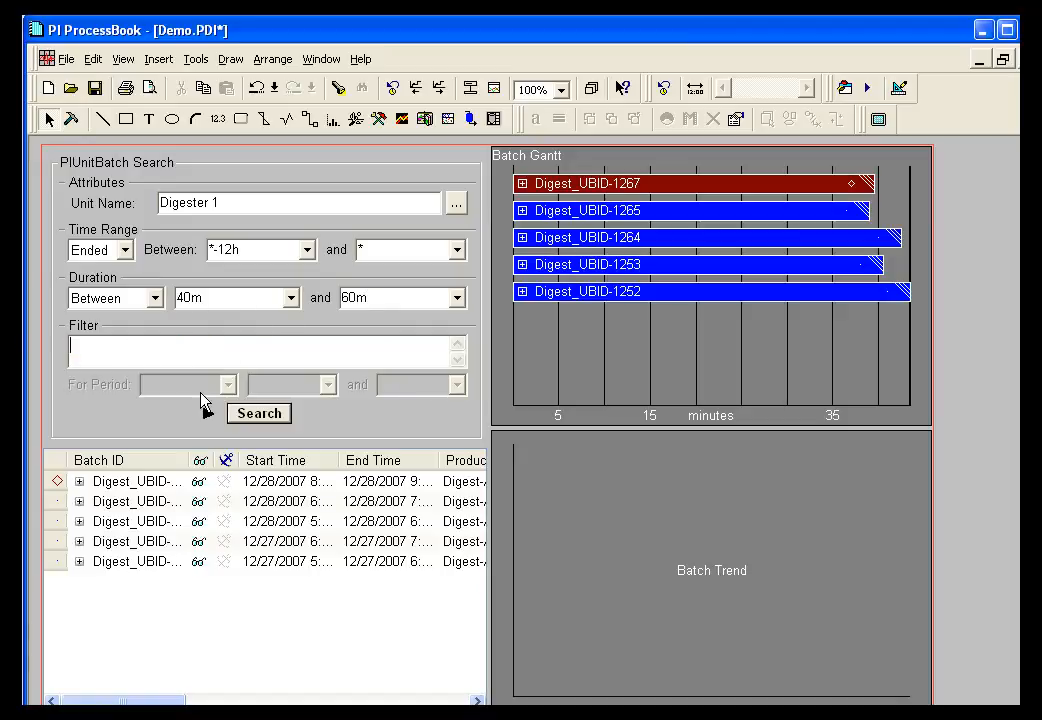
click(246, 414)
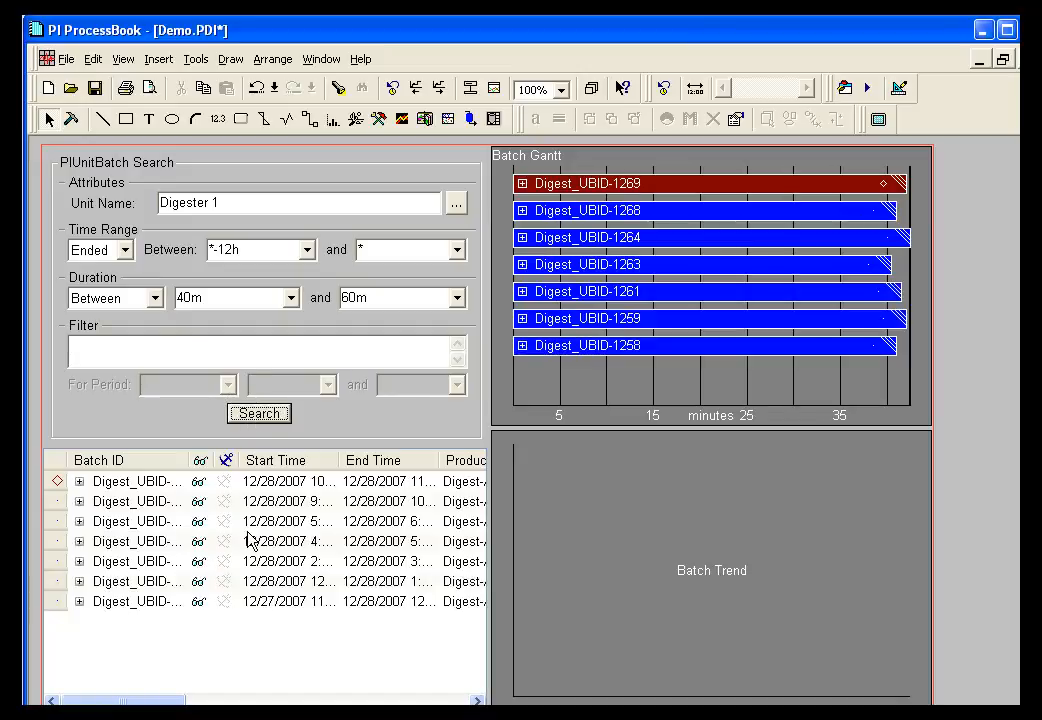
Step: Drill the Gantt down to Sulfate Cooking from batch Digest_UBID-1264 and align to every PIUnitBatch\Sulfate Cooking operation
click(522, 238)
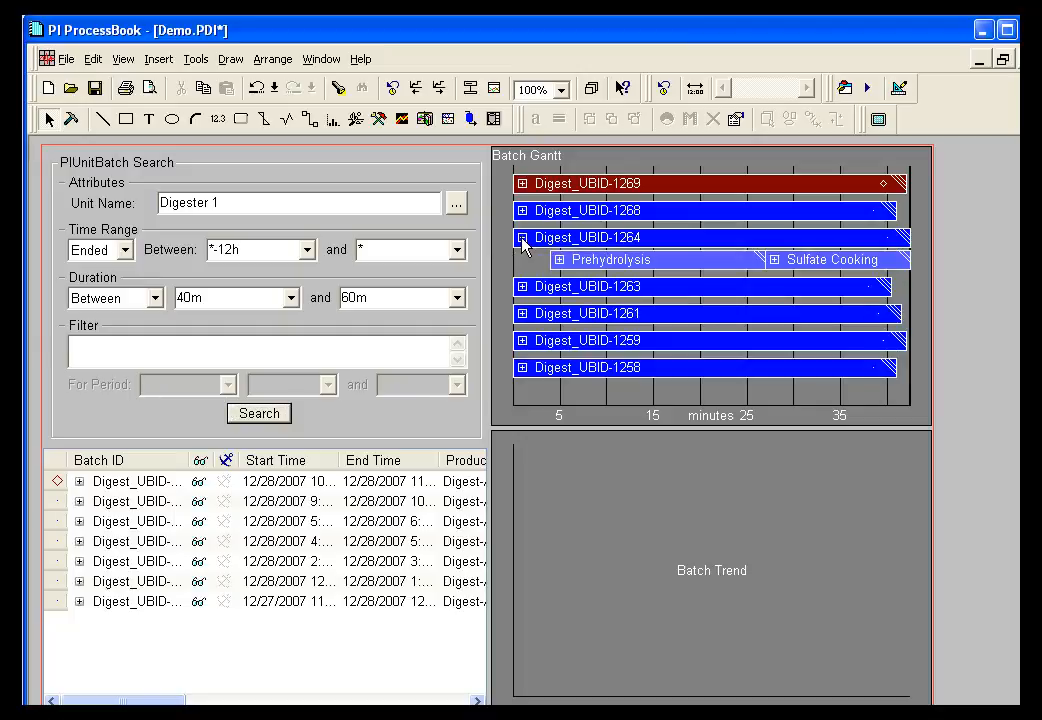
click(816, 262)
double_click(777, 257)
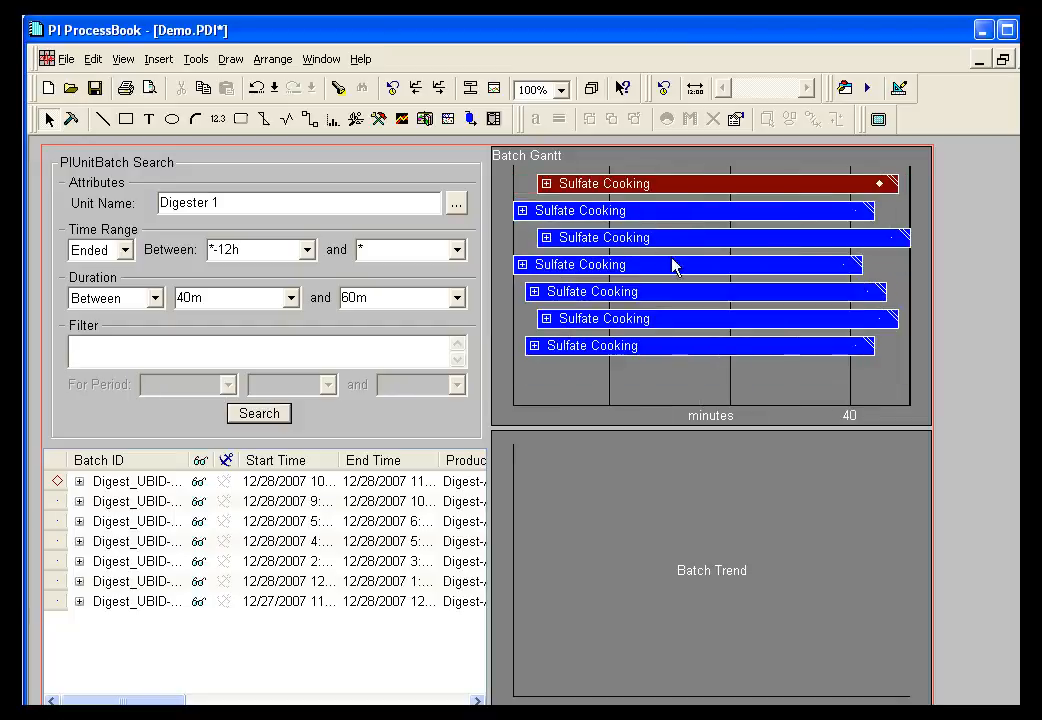
mouse_move(642, 247)
right_click(668, 247)
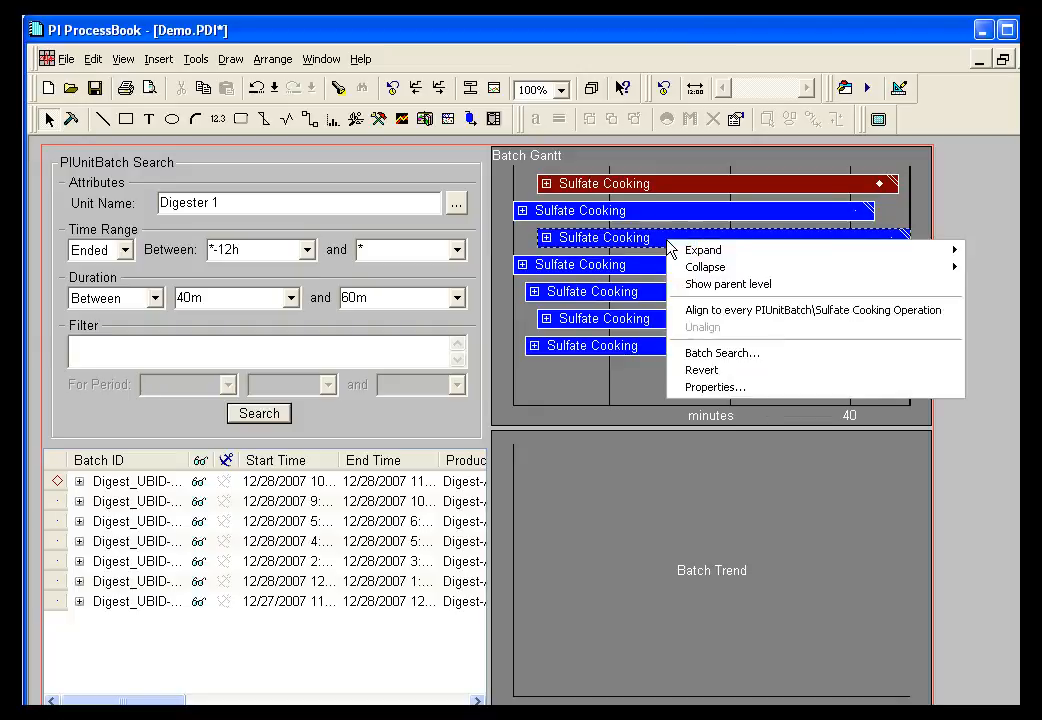
click(705, 312)
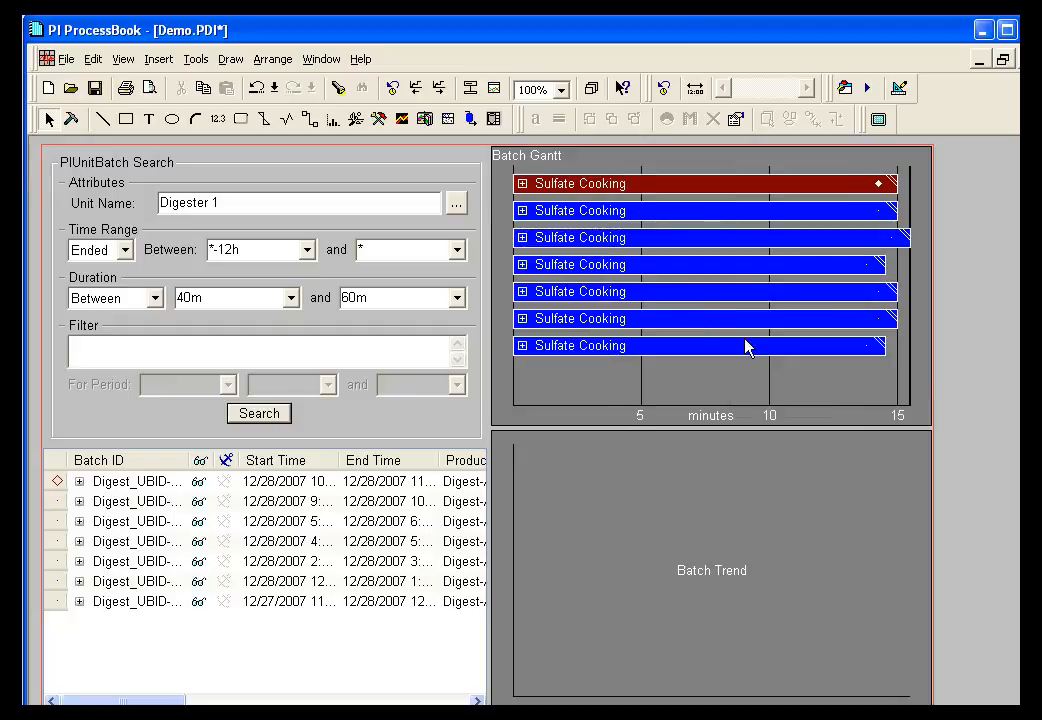
Step: Inspect the third, fourth and last Sulfate Cooking bars in the Gantt and compare their durations
click(905, 242)
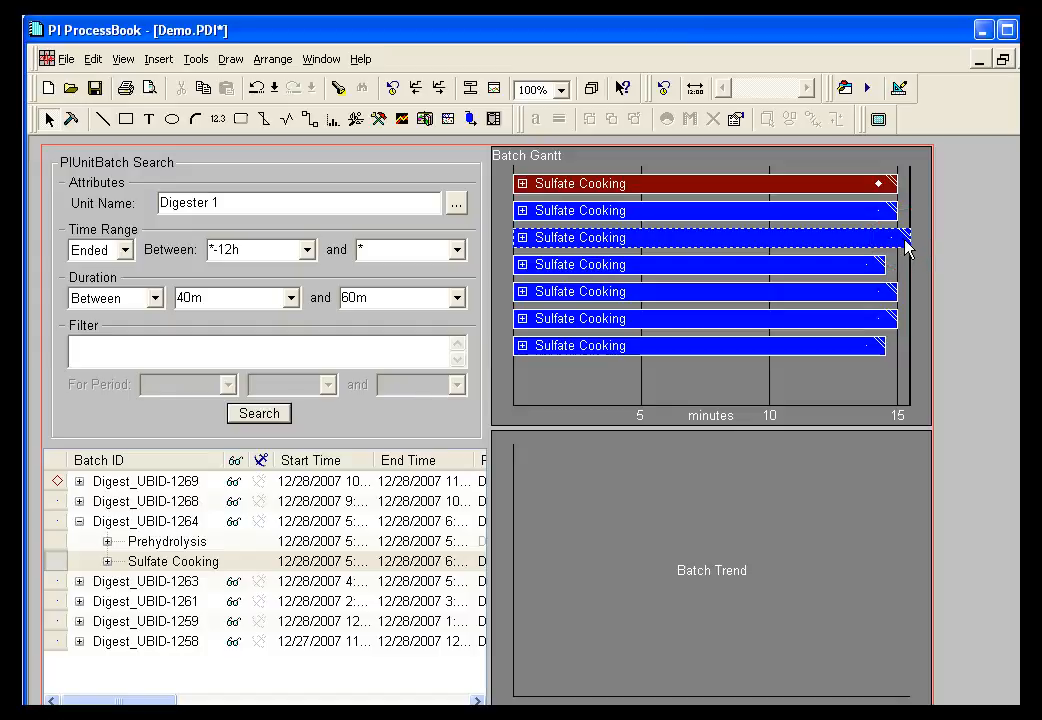
mouse_move(905, 244)
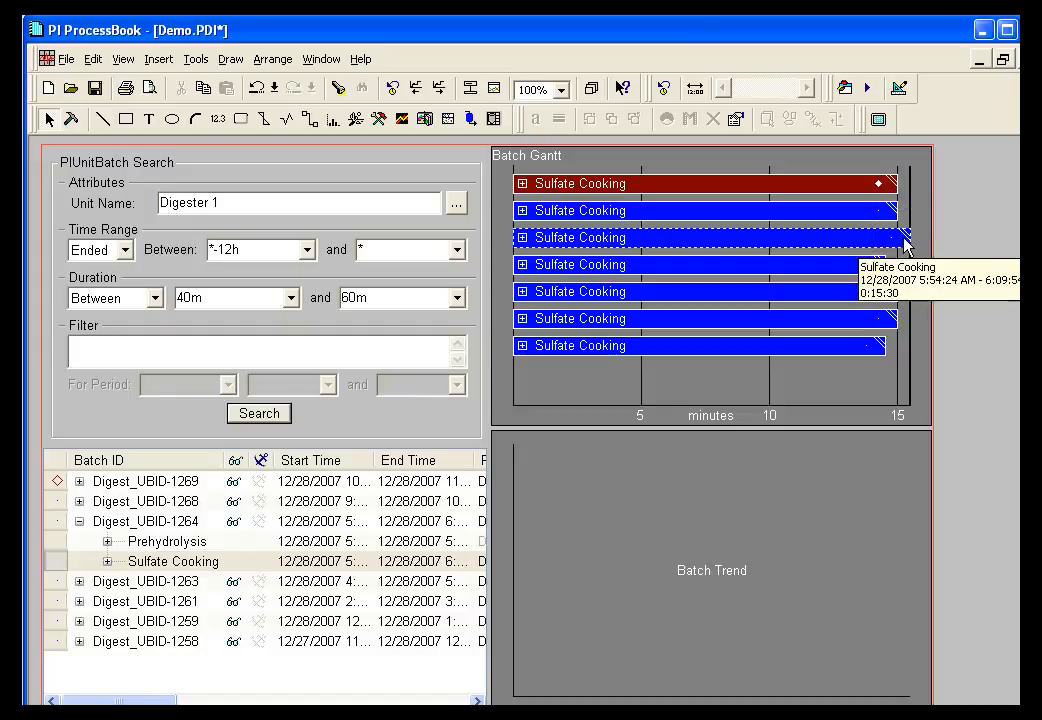
click(719, 266)
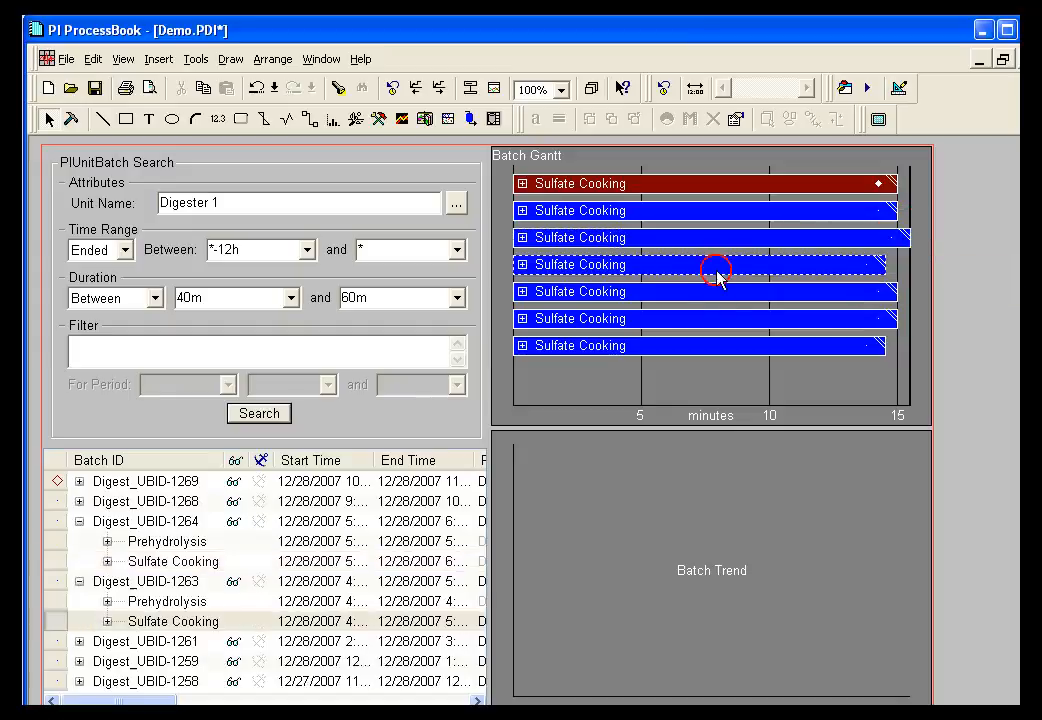
click(727, 347)
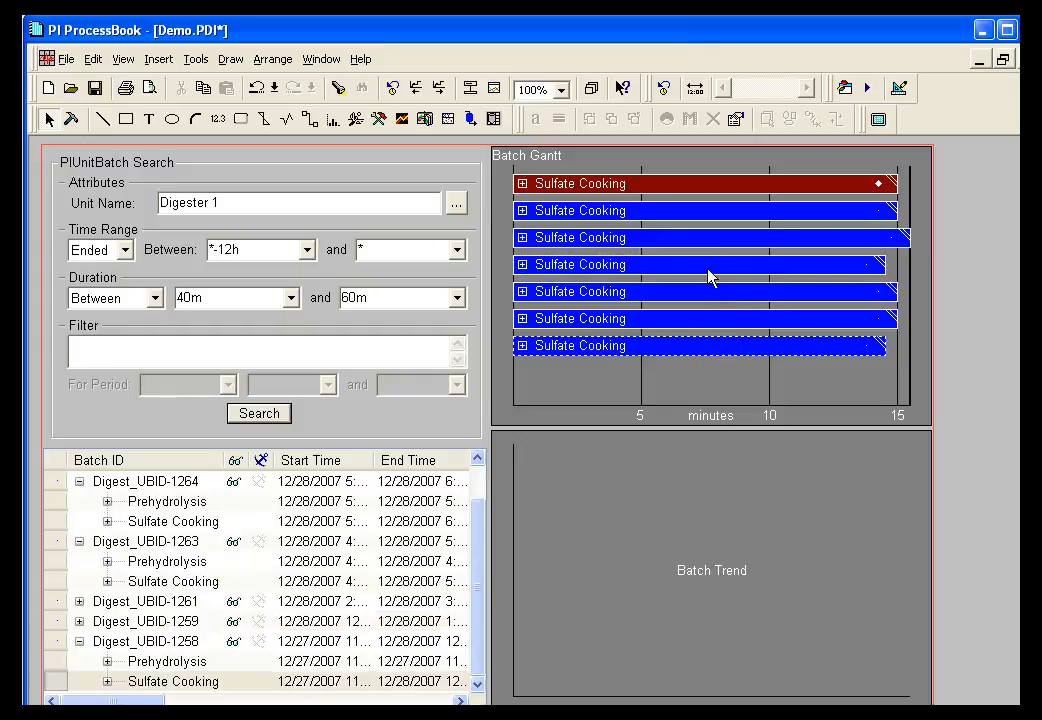
mouse_move(711, 270)
Step: Save the Demo.PDI display and save a copy on the Desktop as Hourly.PDI
click(95, 89)
click(66, 61)
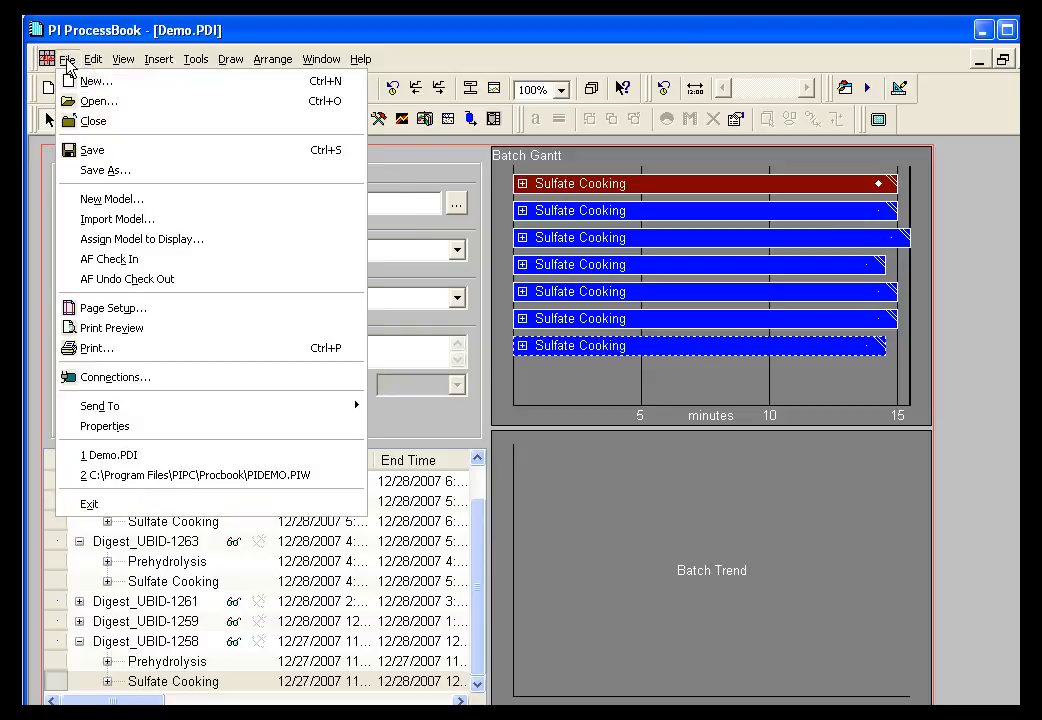
click(118, 176)
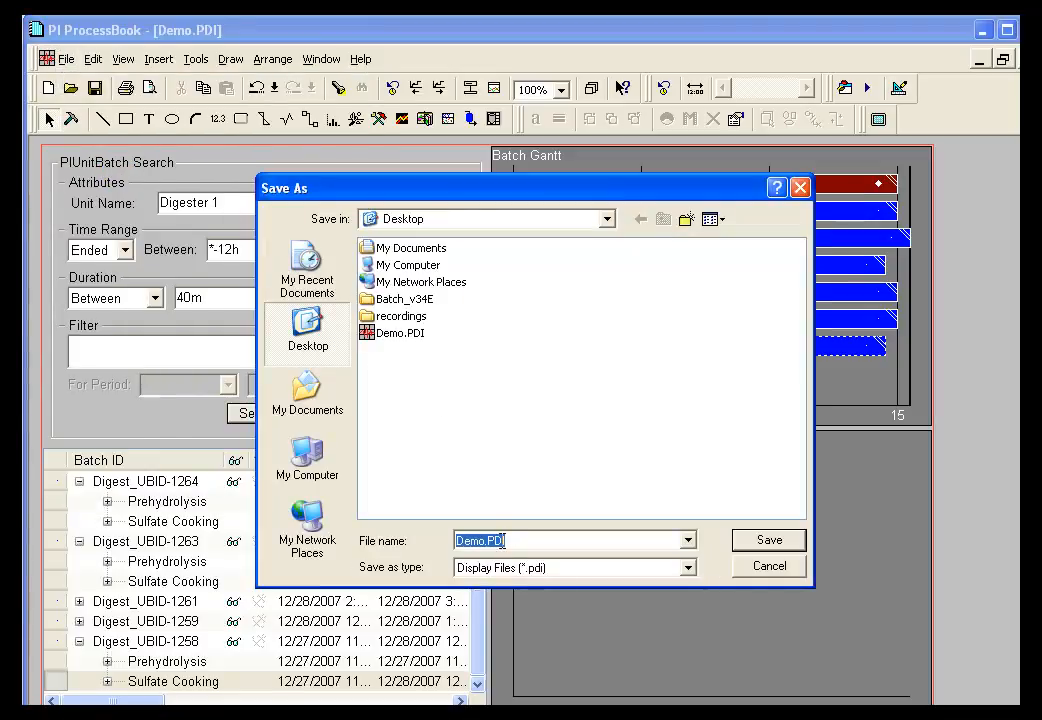
text(Hourly)
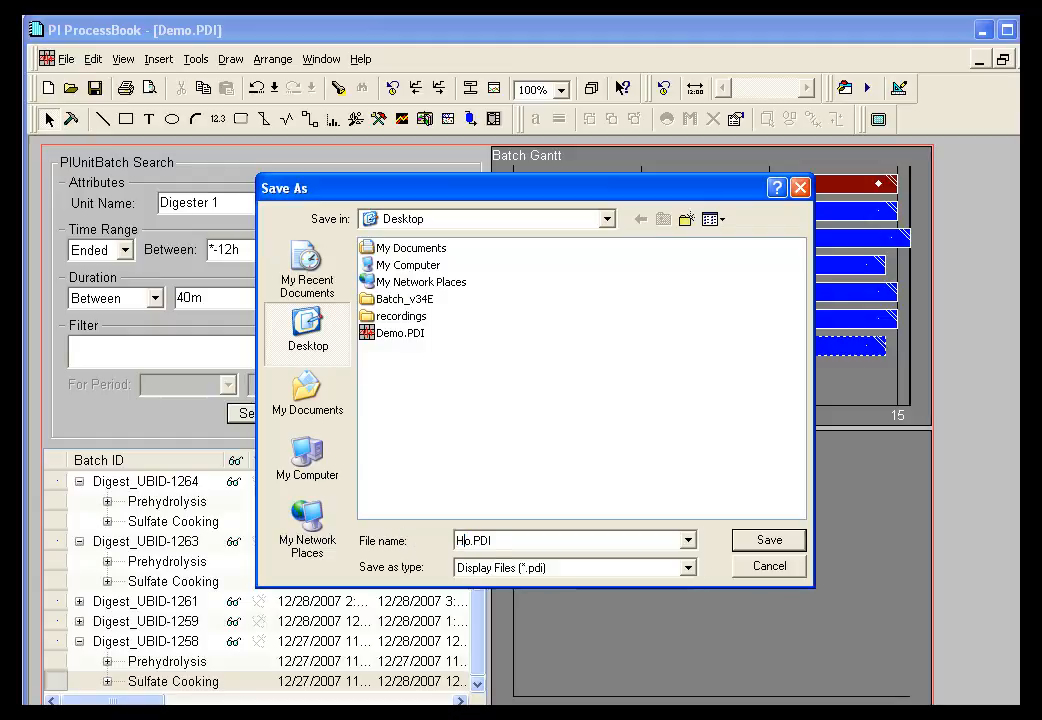
key(Delete)
key(Return)
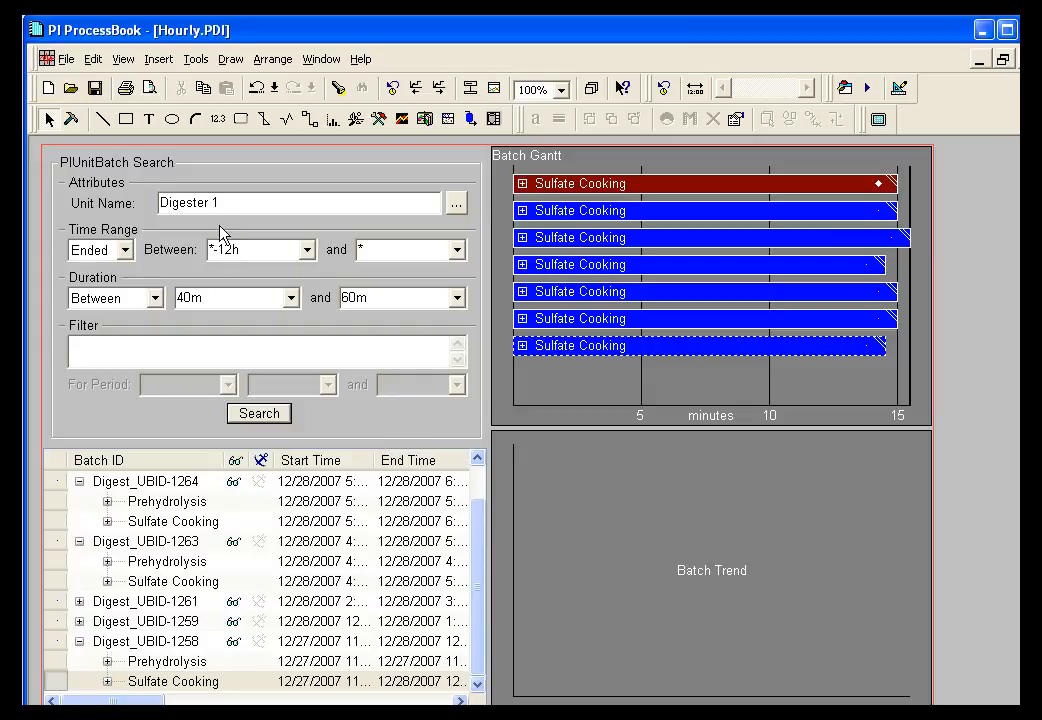
Step: Replace Digester 1 in the search's unit name with the Hourly unit from Time Based Events on train56
click(456, 203)
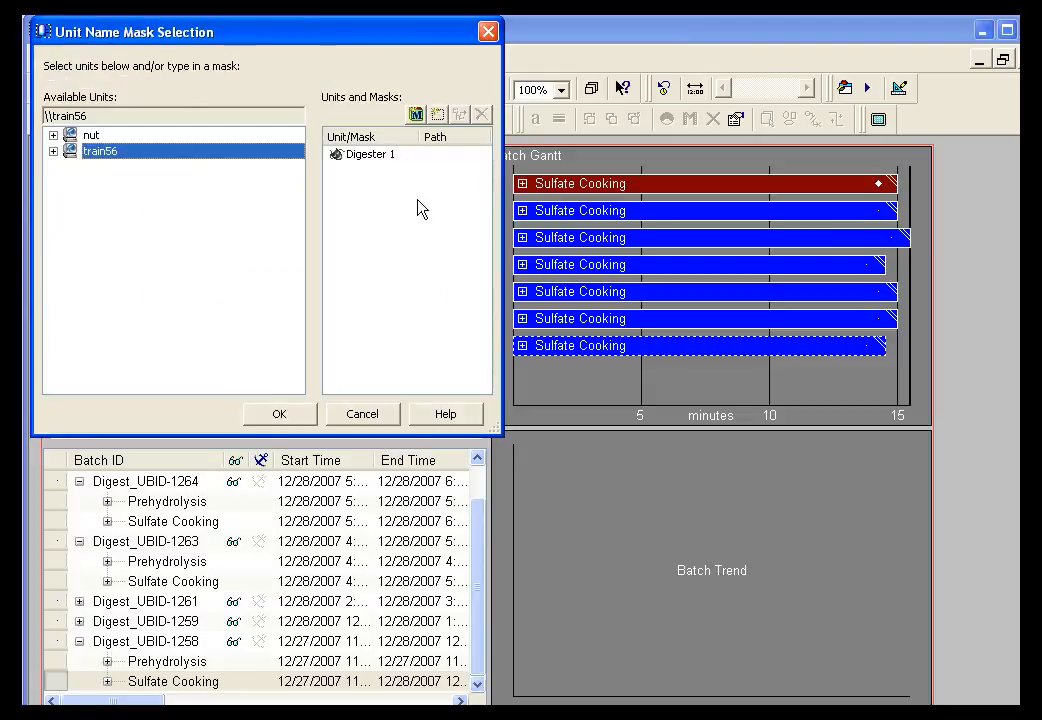
click(53, 151)
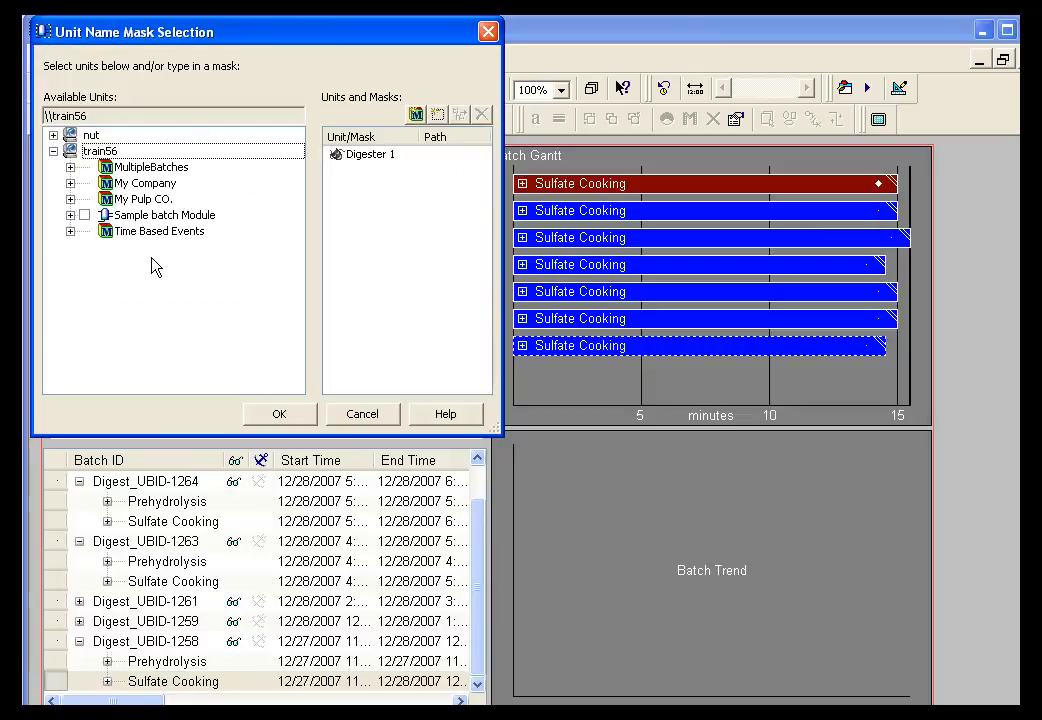
click(69, 231)
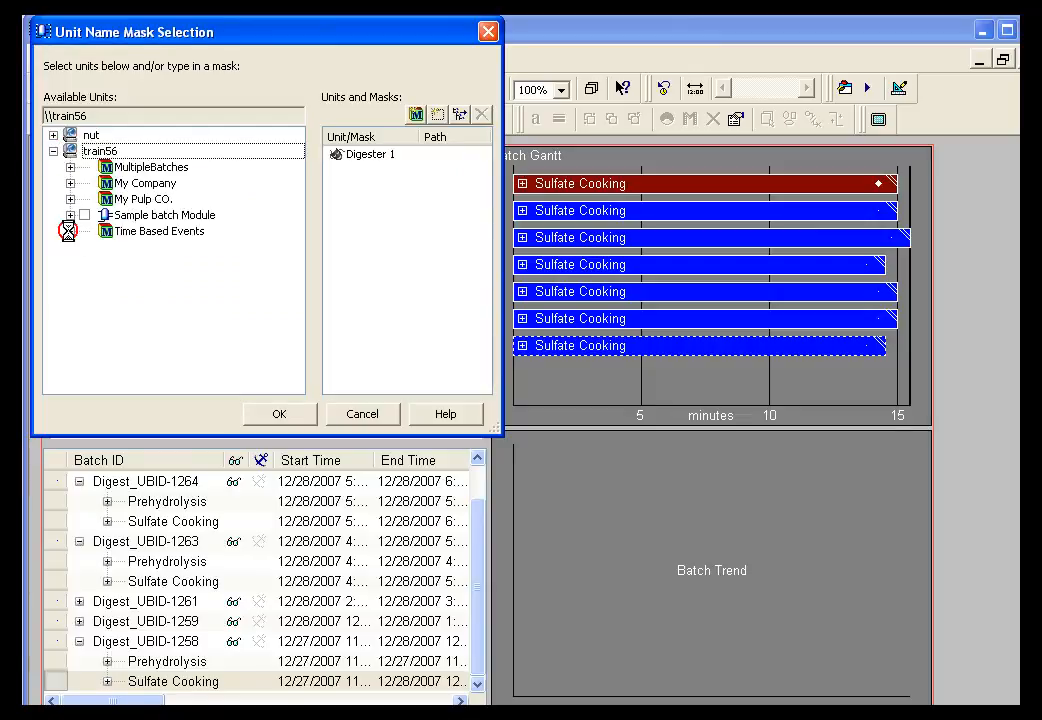
click(99, 248)
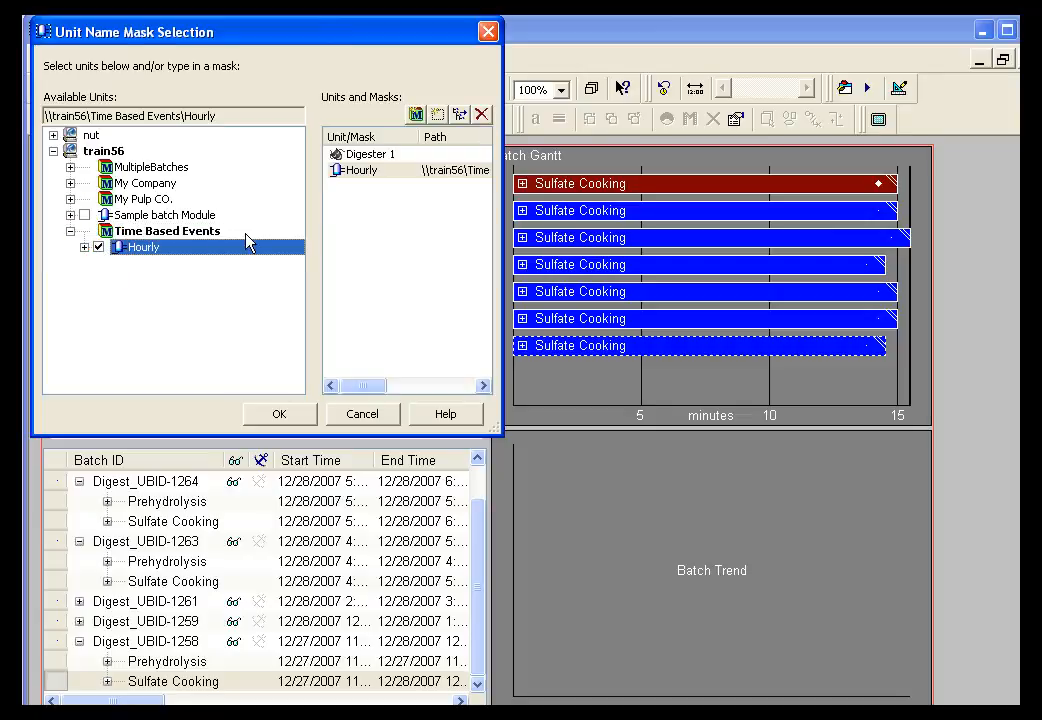
click(385, 156)
click(481, 114)
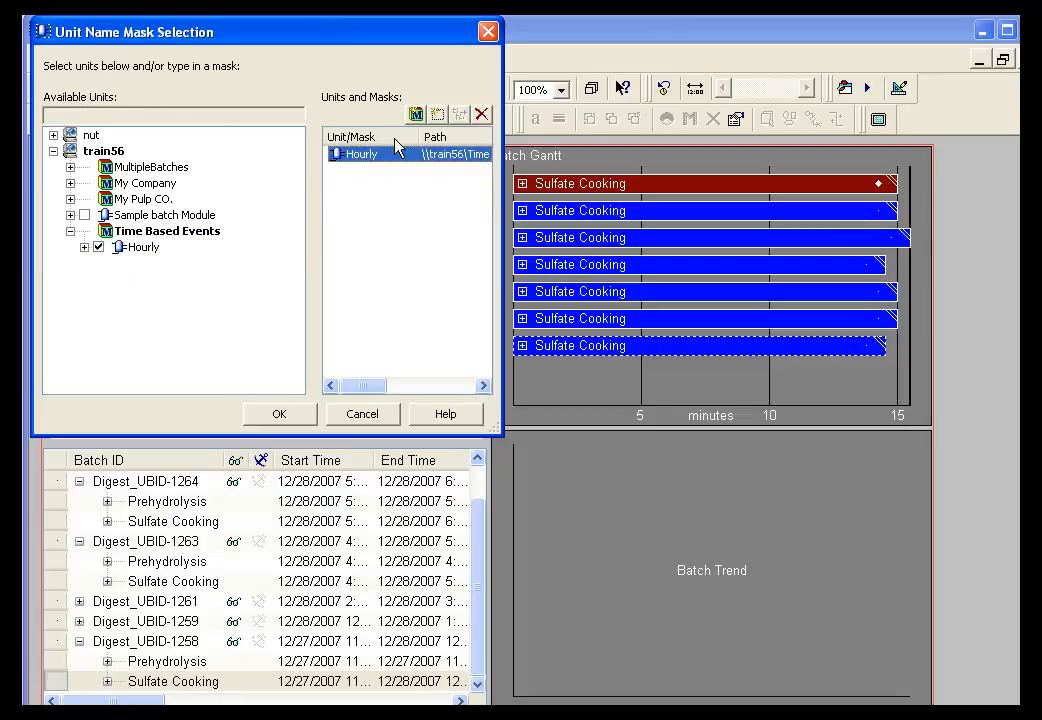
click(285, 415)
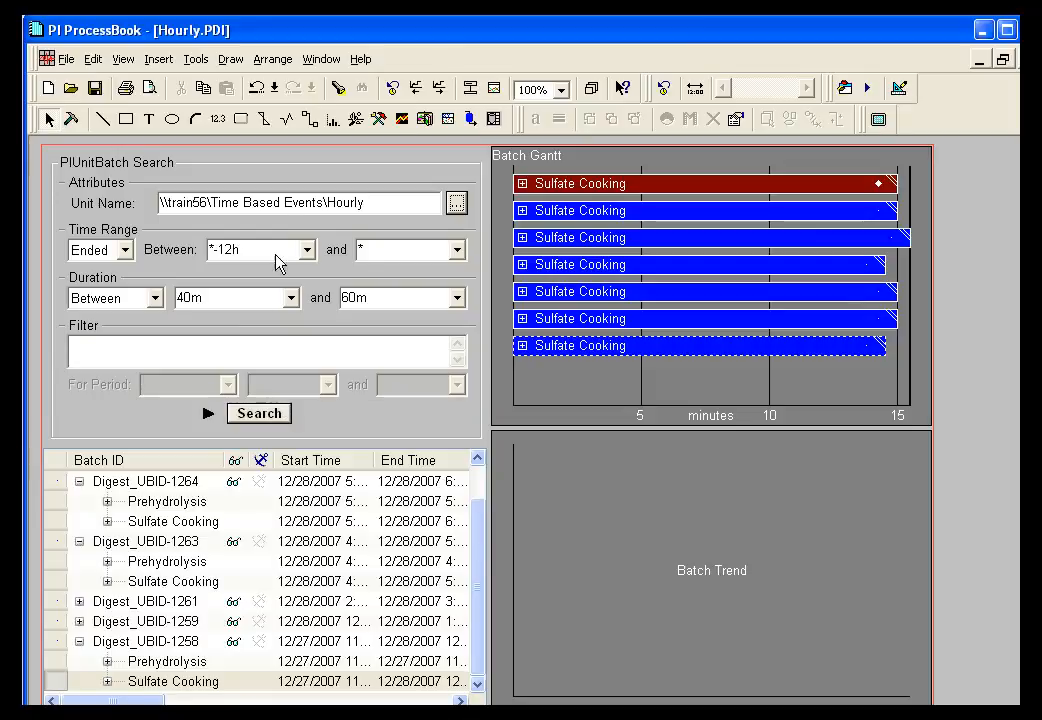
Step: Set the batch search to Any Length duration and Active time range, and run it for the Hourly unit
click(140, 298)
click(120, 318)
click(110, 250)
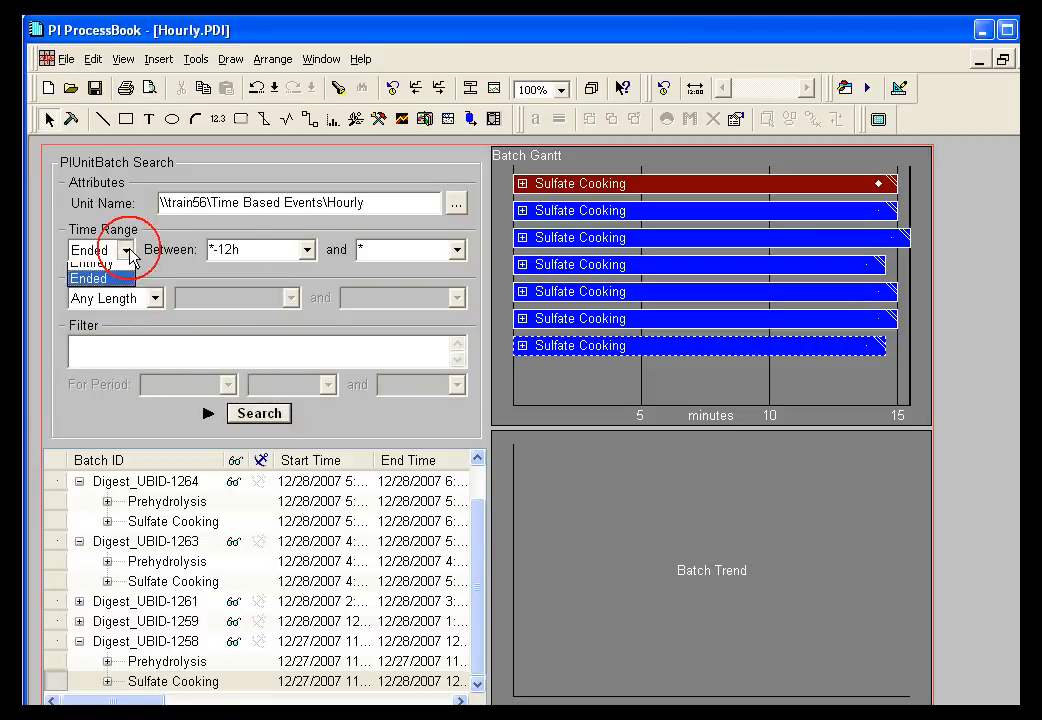
click(112, 269)
click(125, 250)
click(92, 288)
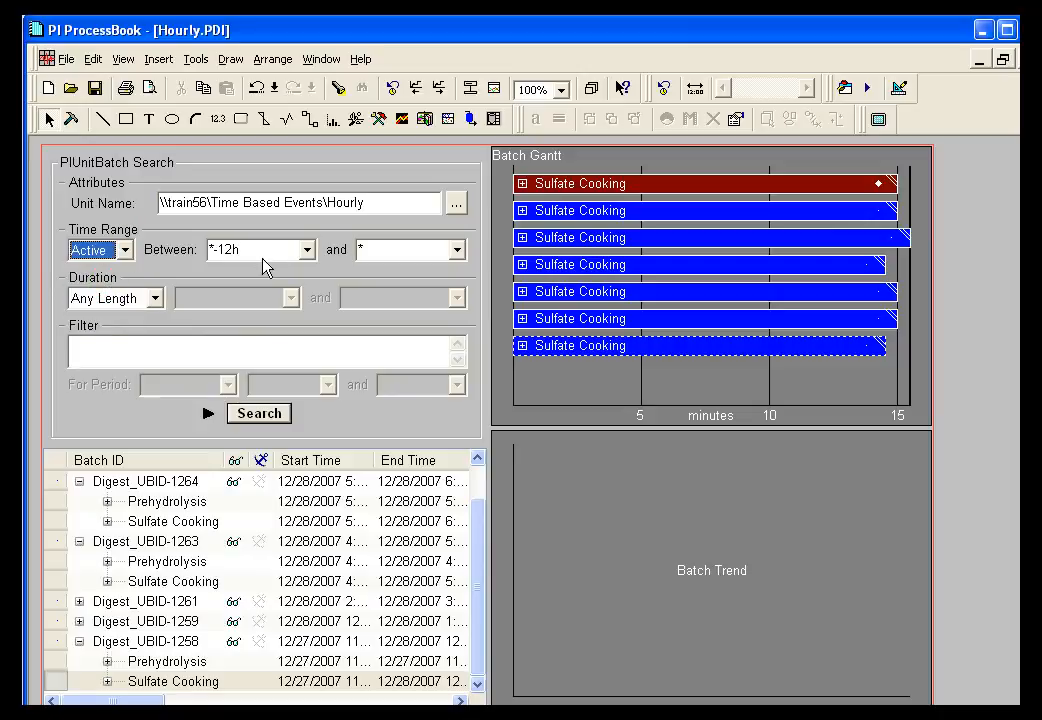
click(259, 415)
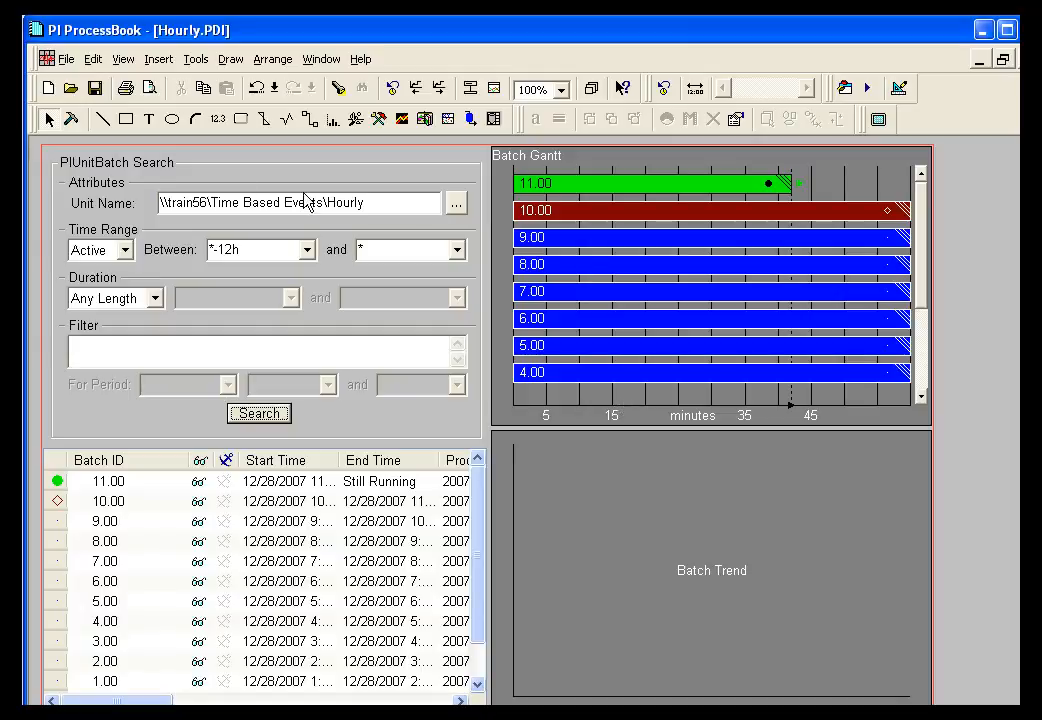
Step: Open the batch trend's definition in build mode, set its unit name to *Hour* and run the search
click(71, 119)
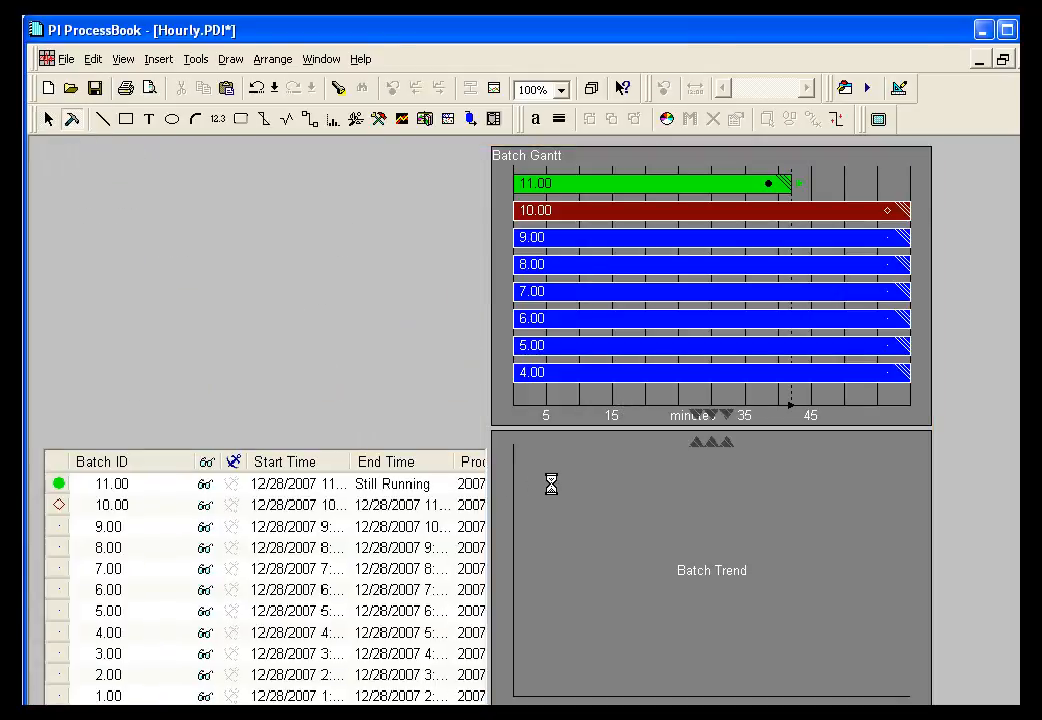
click(540, 489)
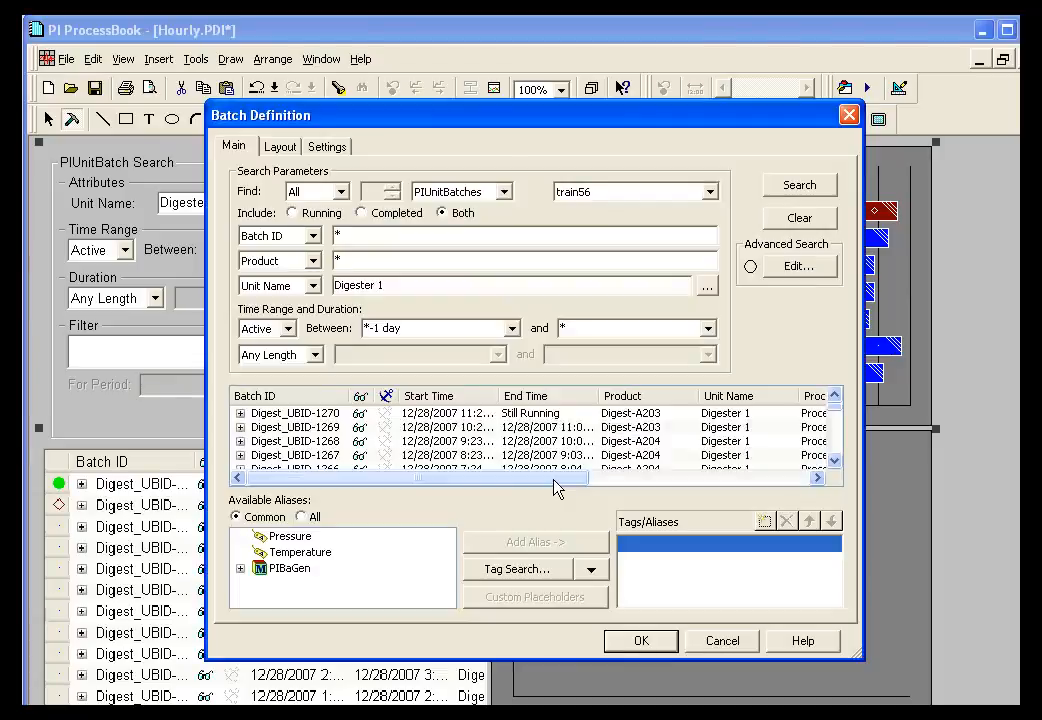
click(412, 283)
drag(412, 283, 238, 285)
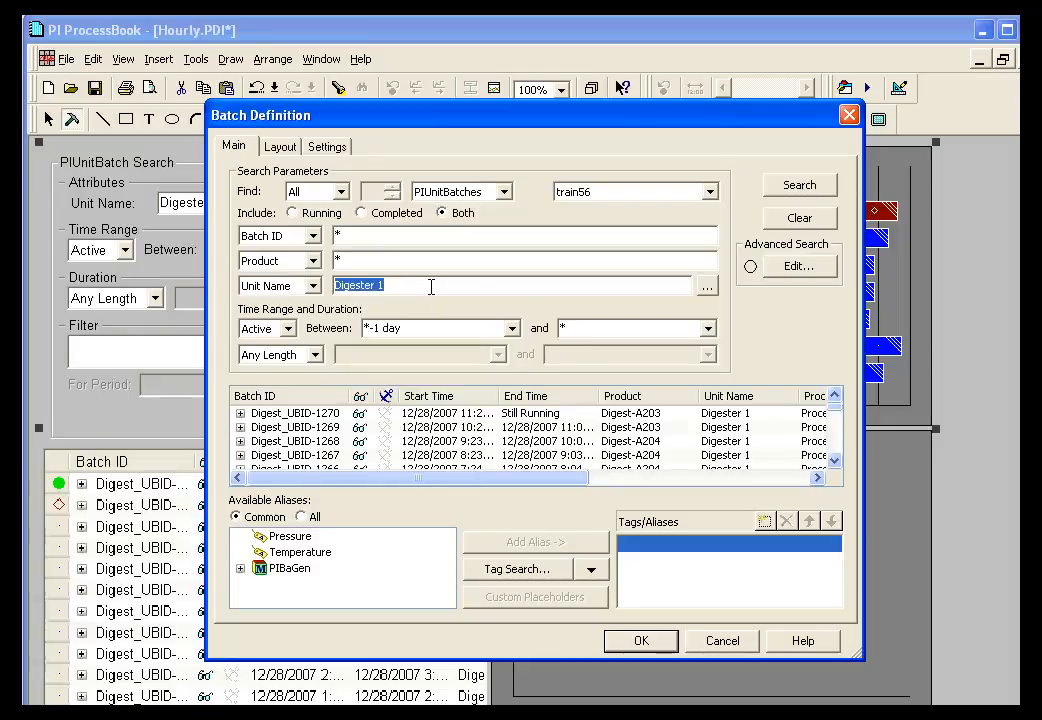
text(*)
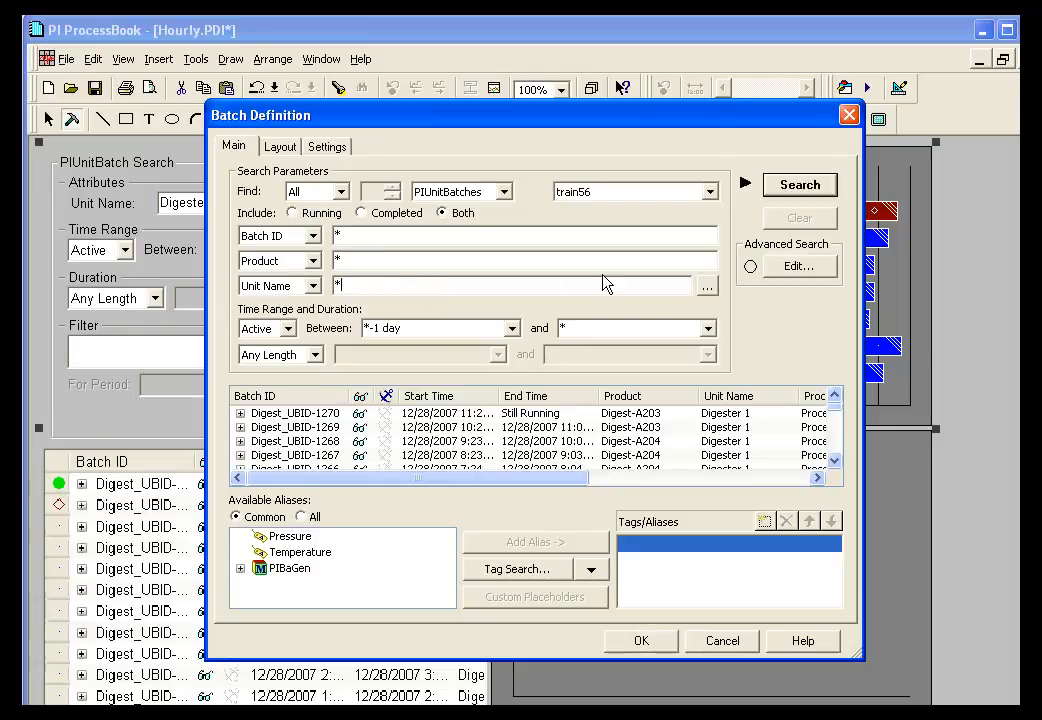
text(Hour*)
key(Return)
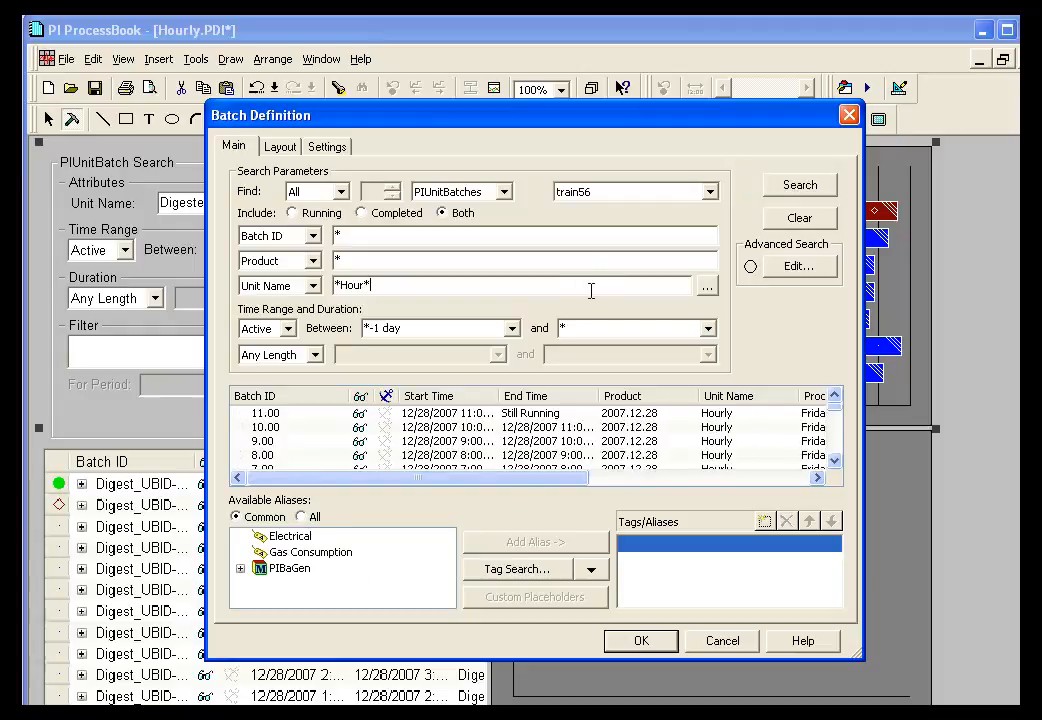
Step: Add the Electrical alias to the batch trend, apply the definition and return the display to run mode
click(290, 537)
click(560, 542)
click(641, 641)
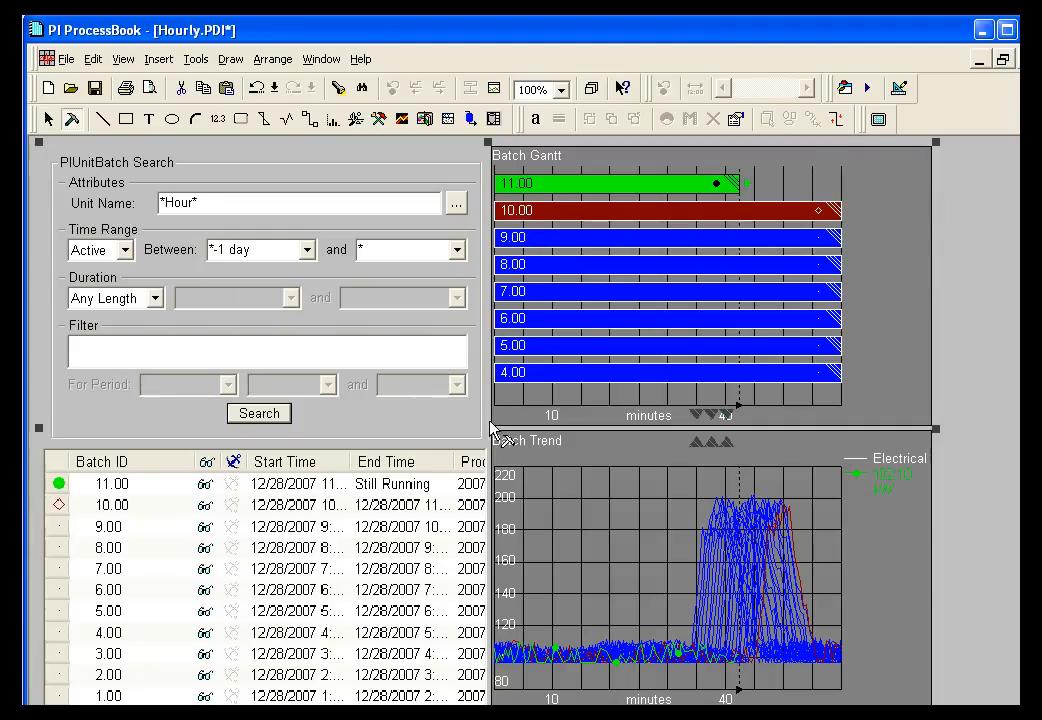
click(48, 119)
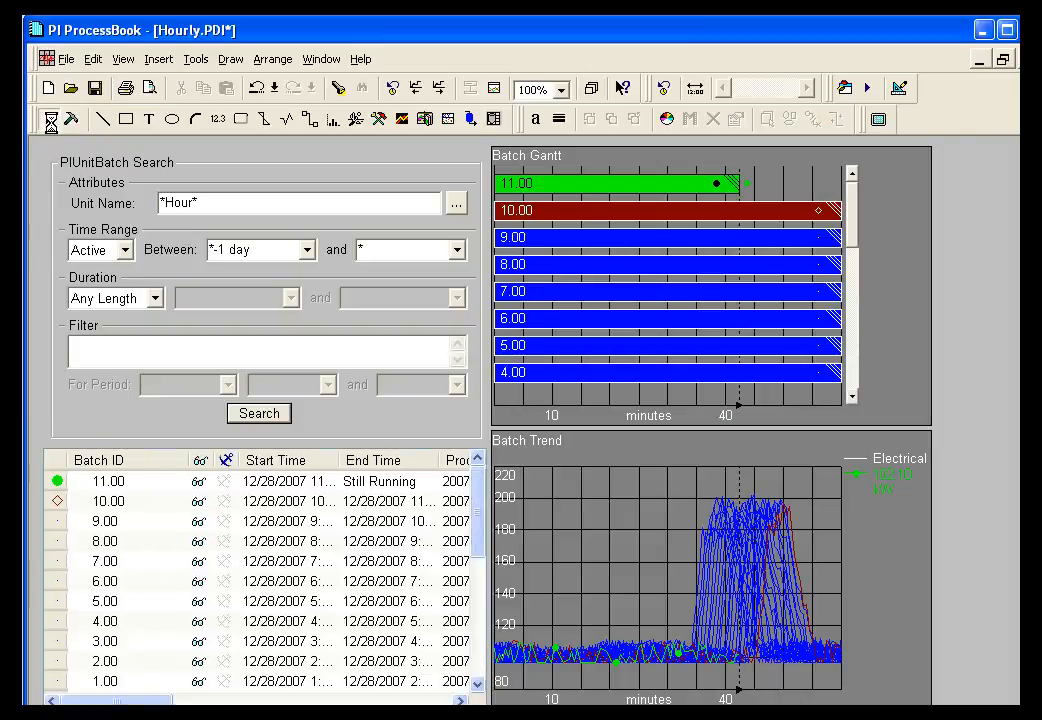